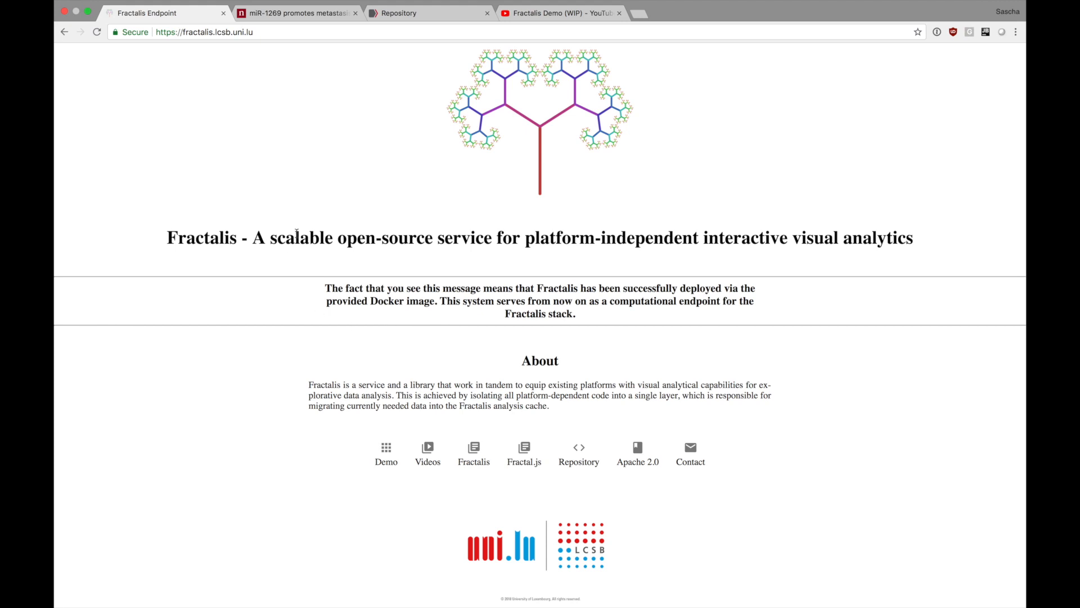
Open the miR-1269 metastasis article and bring up the full-size page of Figure 1.
click(300, 18)
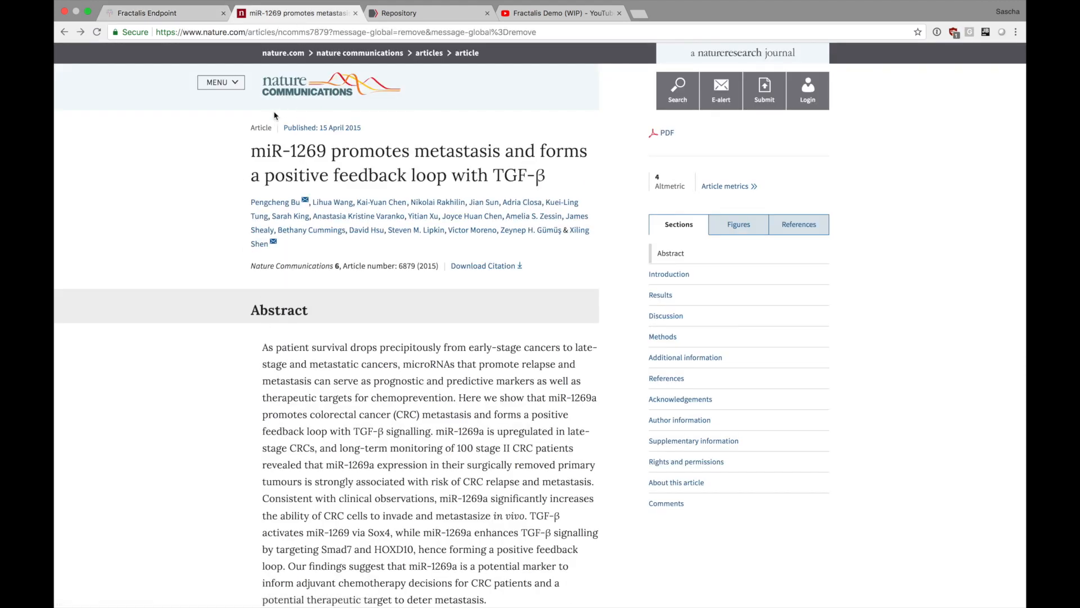
scroll(228, 197, down, 2)
scroll(227, 196, down, 15)
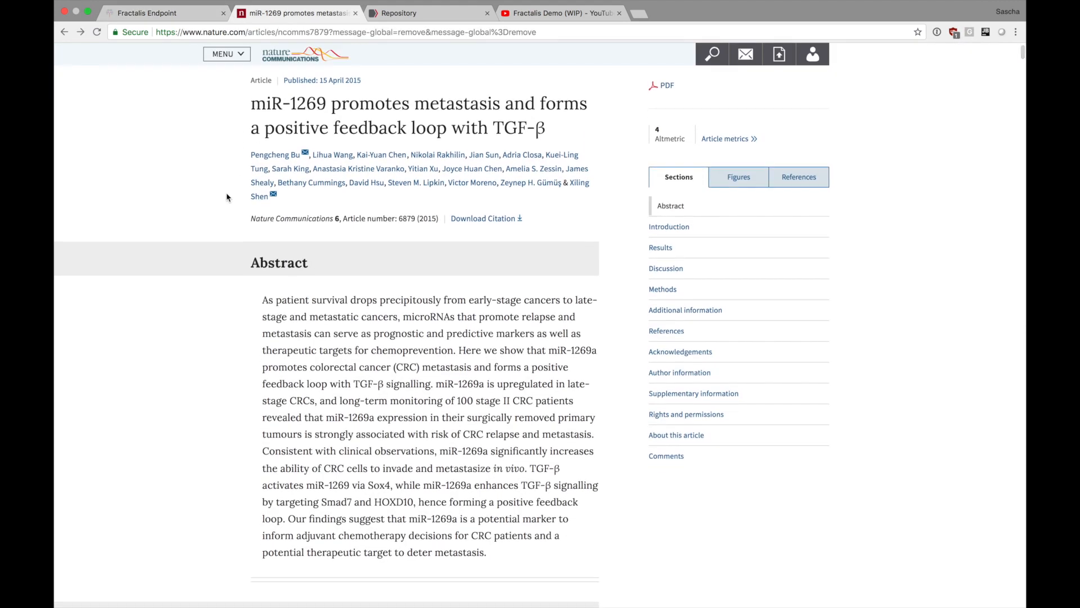
scroll(227, 196, down, 8)
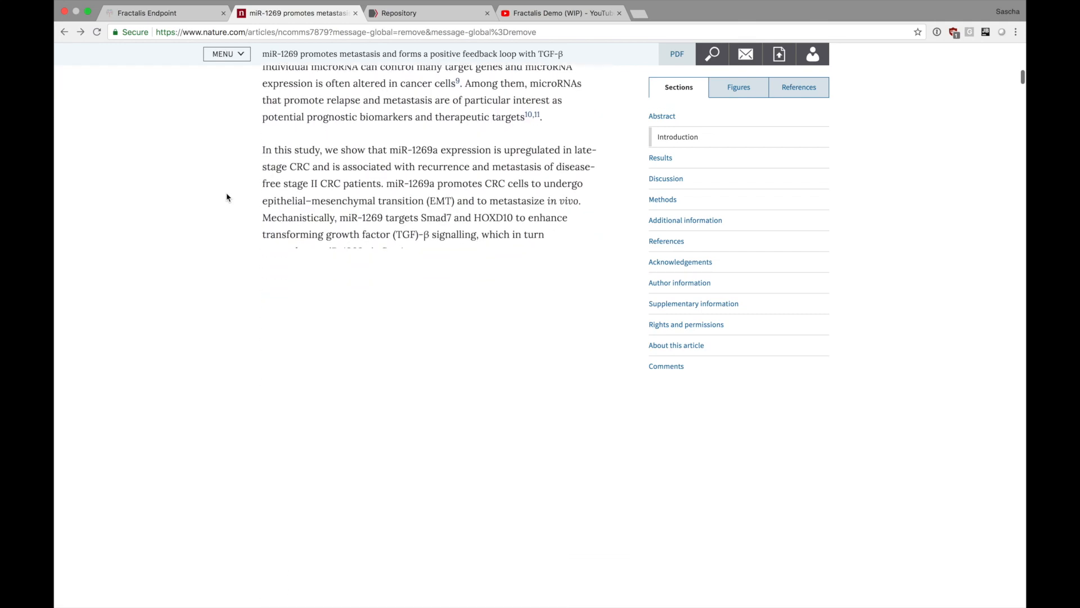
scroll(228, 197, down, 2)
scroll(227, 197, down, 4)
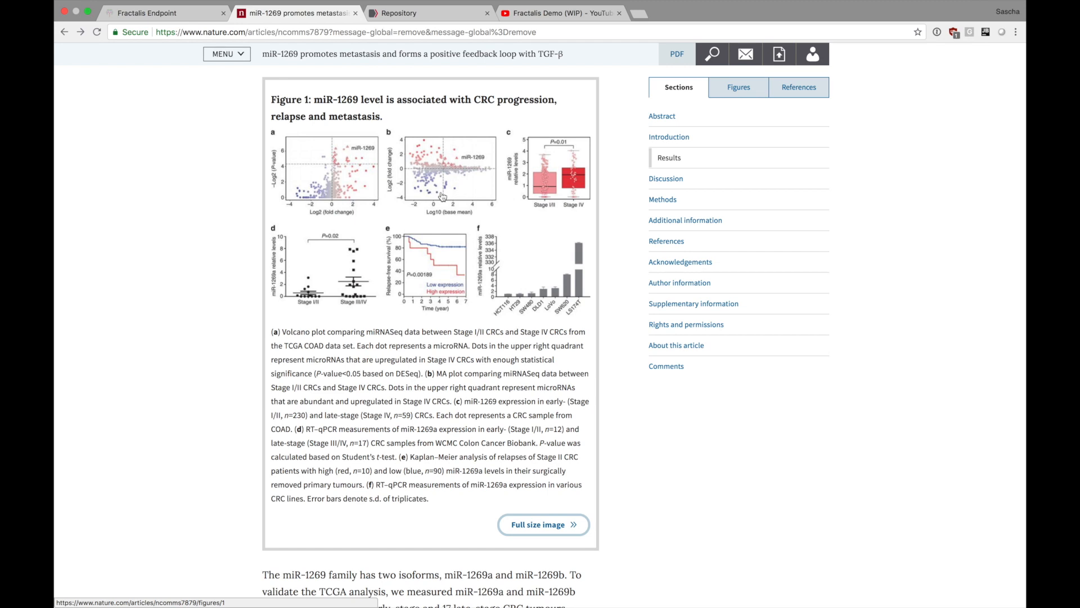
click(390, 184)
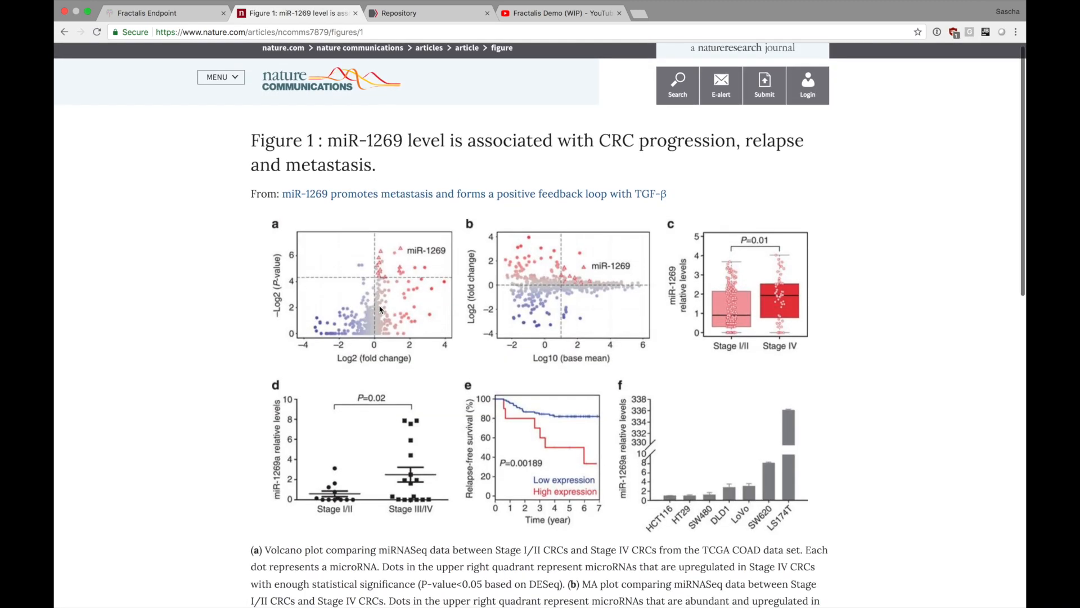
Examine Figure 1's volcano, MA, box and survival plots together with the caption describing the patient groups.
scroll(291, 298, down, 2)
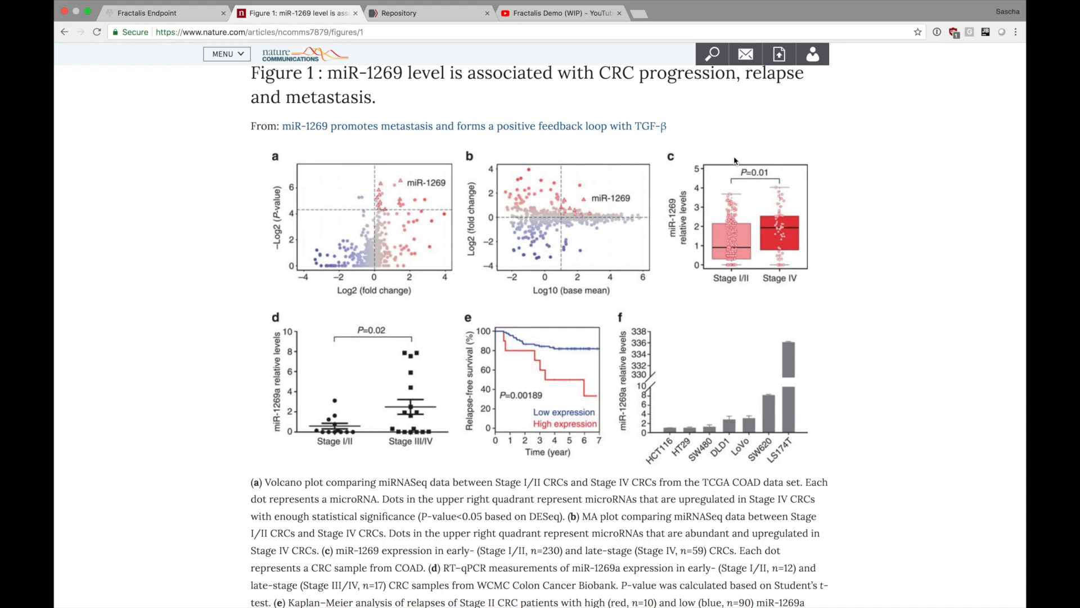
scroll(478, 386, down, 1)
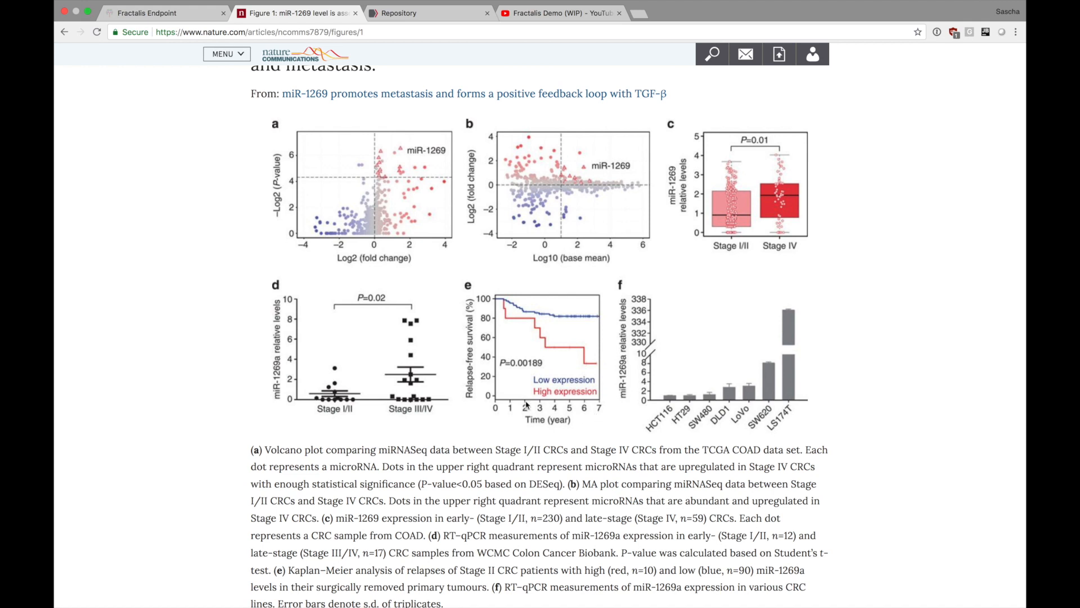
scroll(475, 406, down, 1)
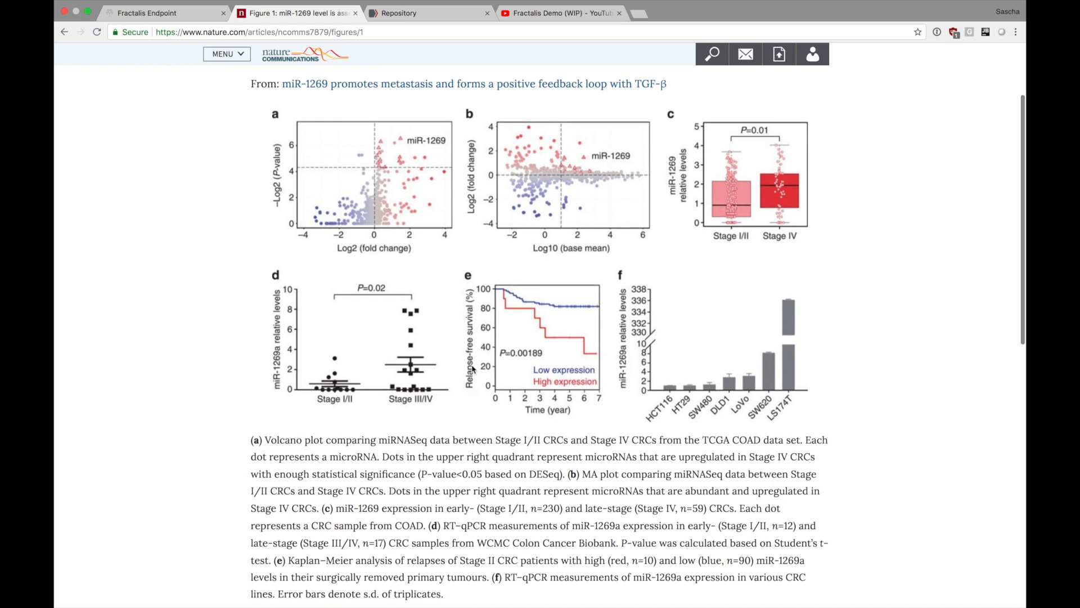
scroll(474, 377, down, 2)
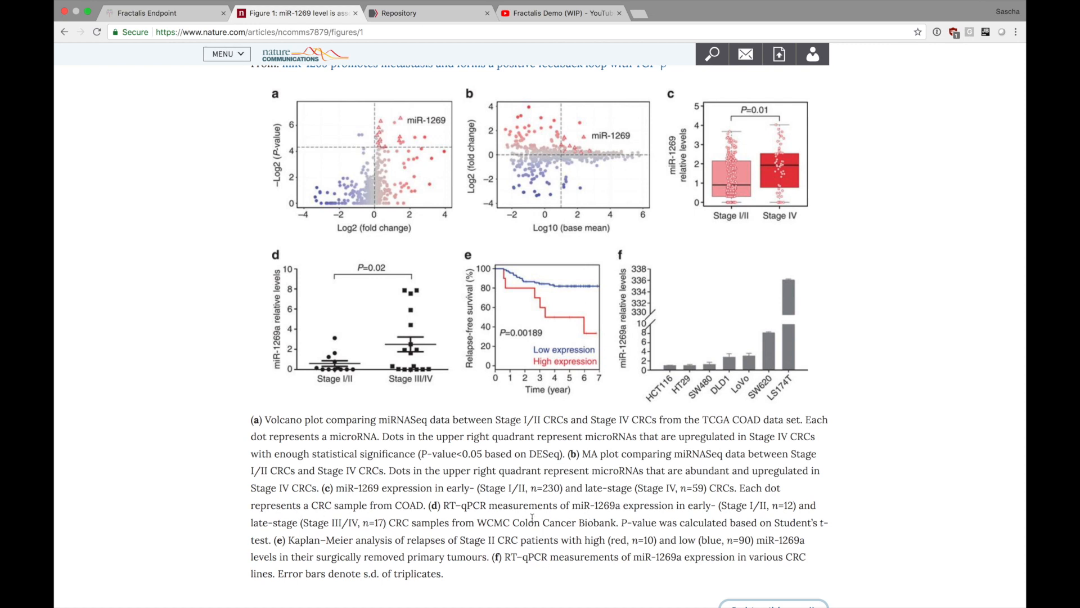
scroll(308, 298, up, 3)
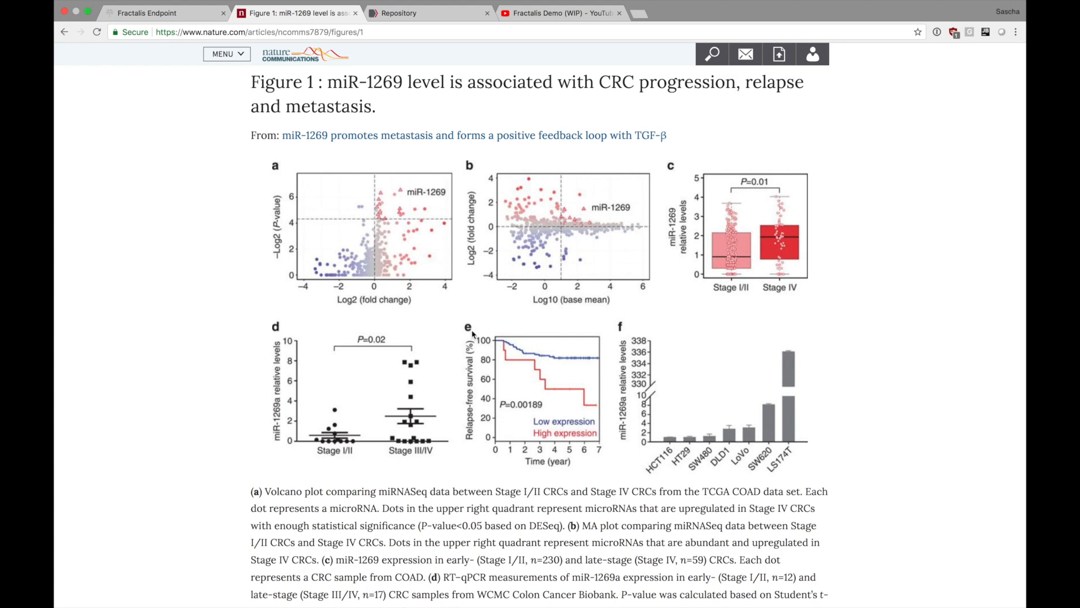
scroll(472, 334, up, 2)
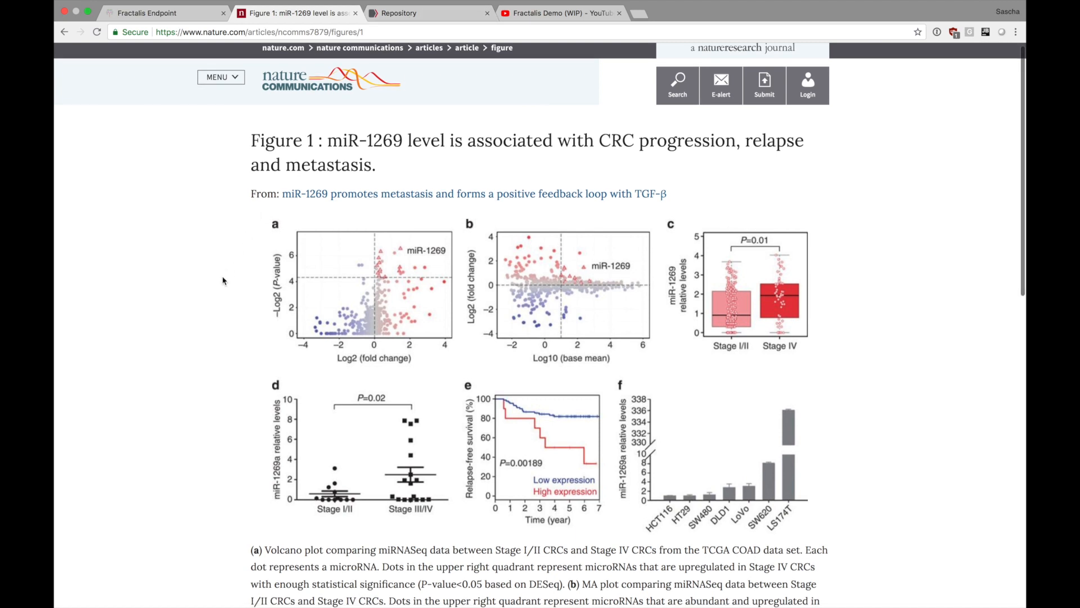
scroll(223, 281, down, 2)
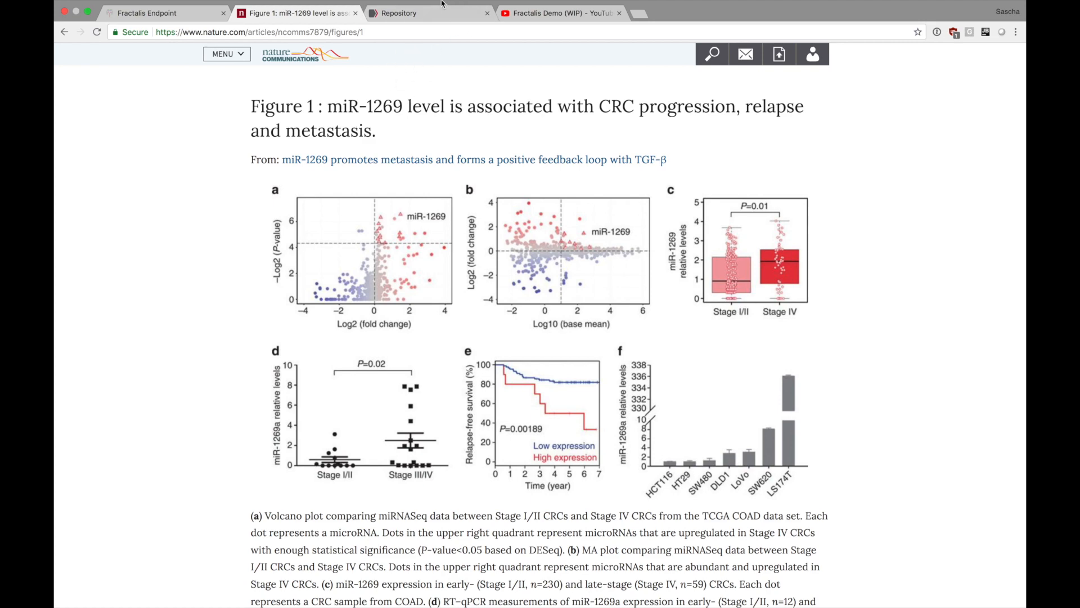
Switch to the GDC Data Portal repository and browse its file filters and file listing.
click(430, 12)
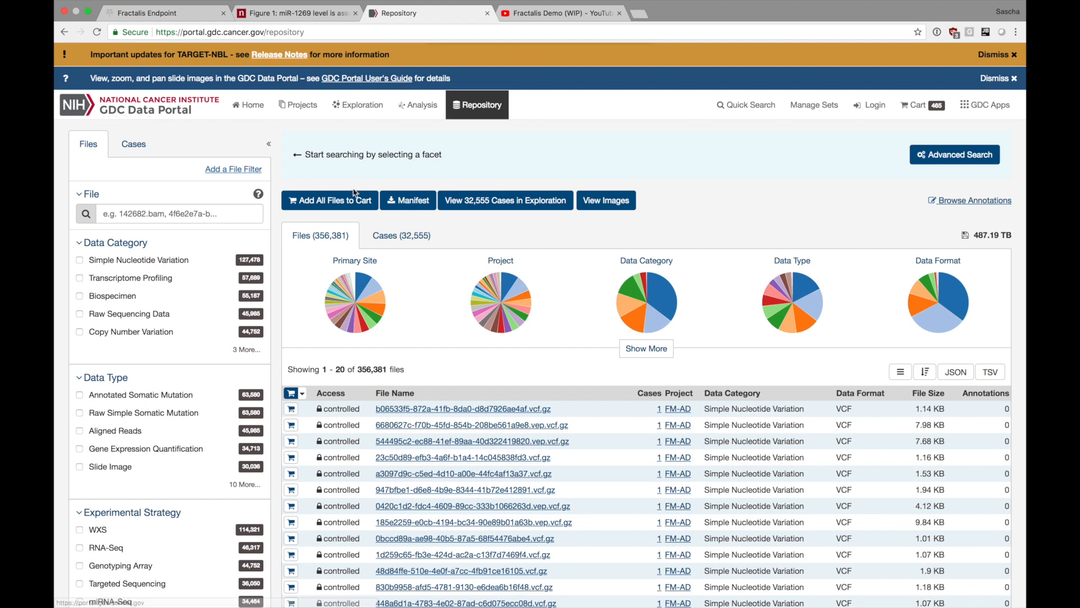
scroll(355, 400, down, 3)
scroll(355, 399, down, 6)
scroll(355, 400, up, 10)
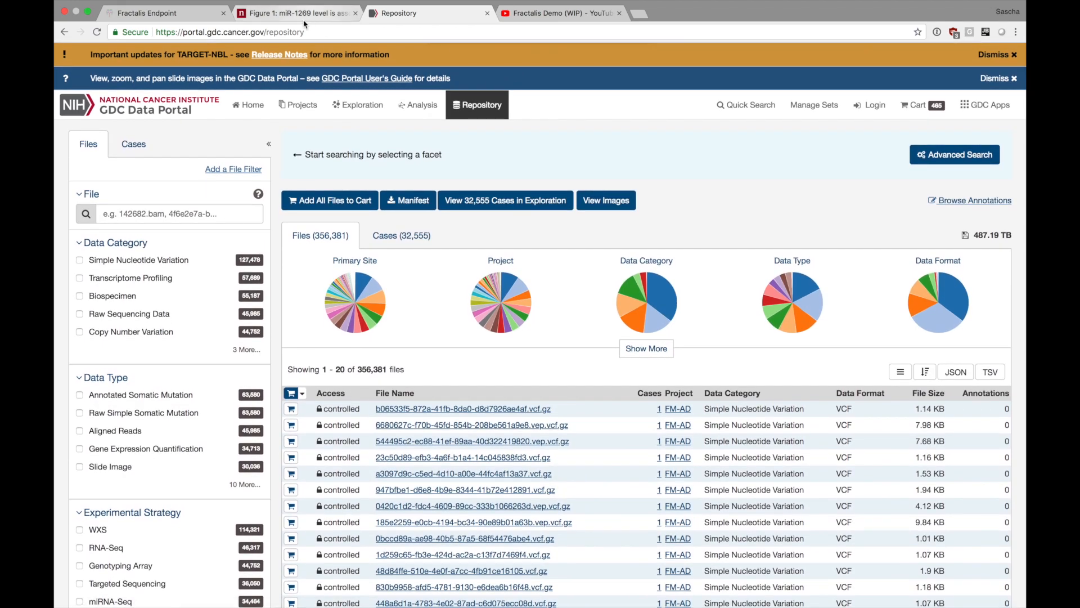
Open the Demo page from the Fractalis site, view the Fractalis in Ada video on YouTube, and return to the demo.
click(180, 14)
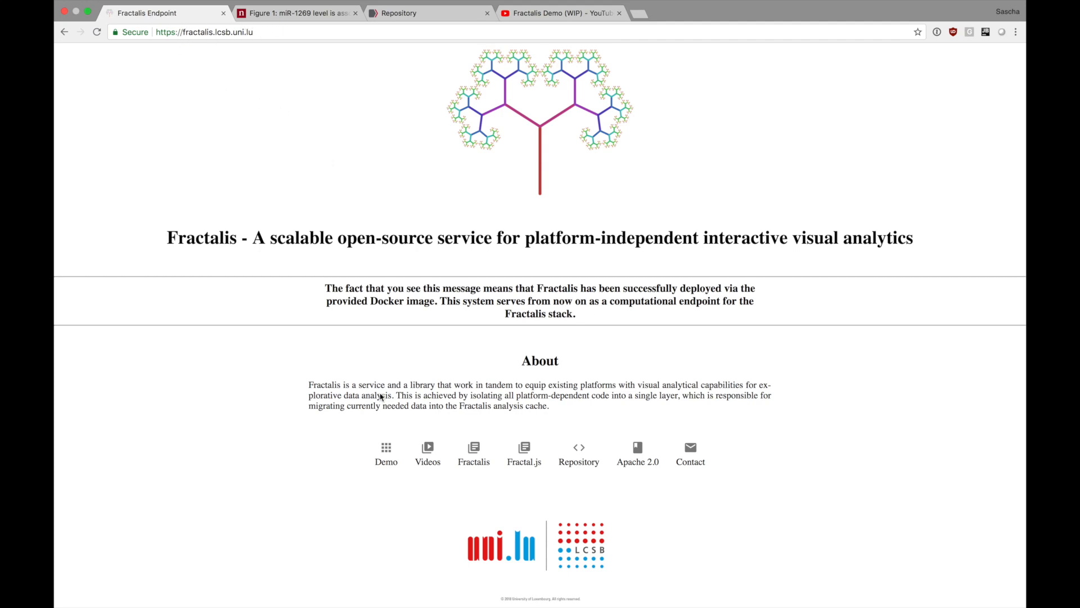
click(387, 448)
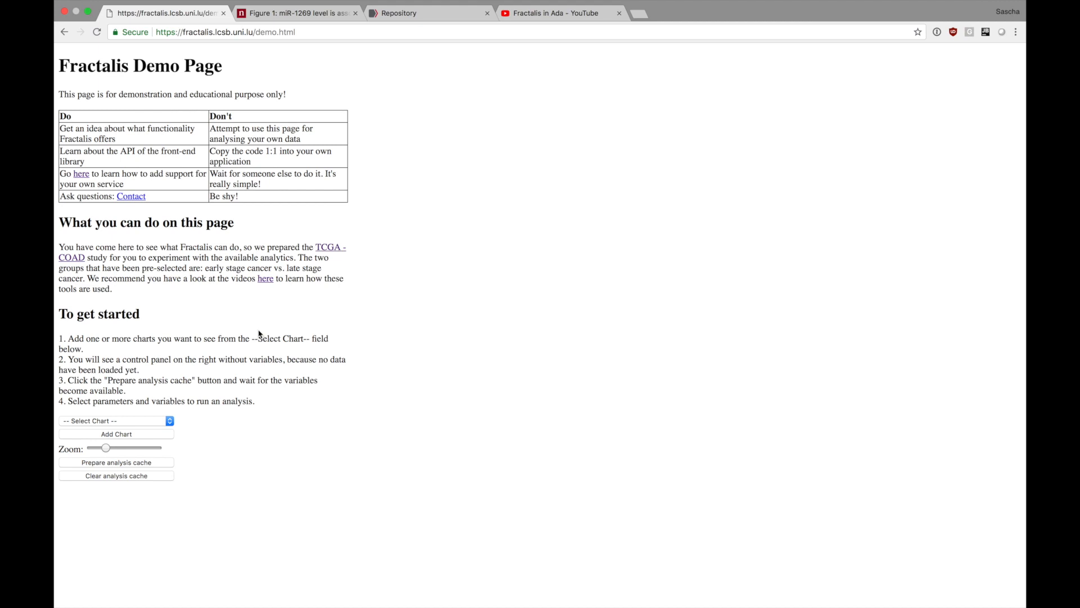
click(544, 16)
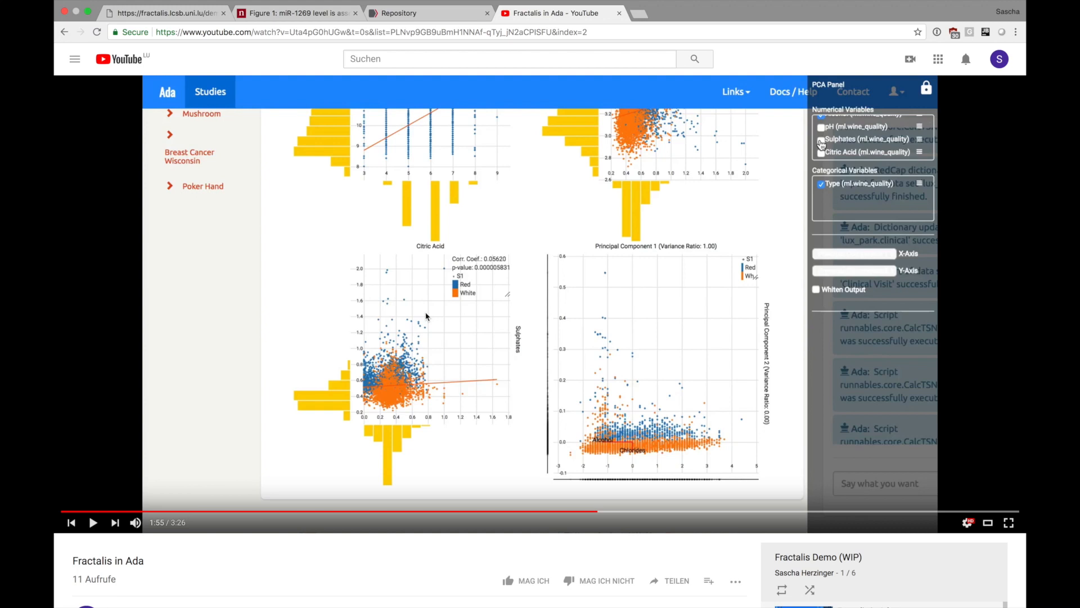
click(159, 16)
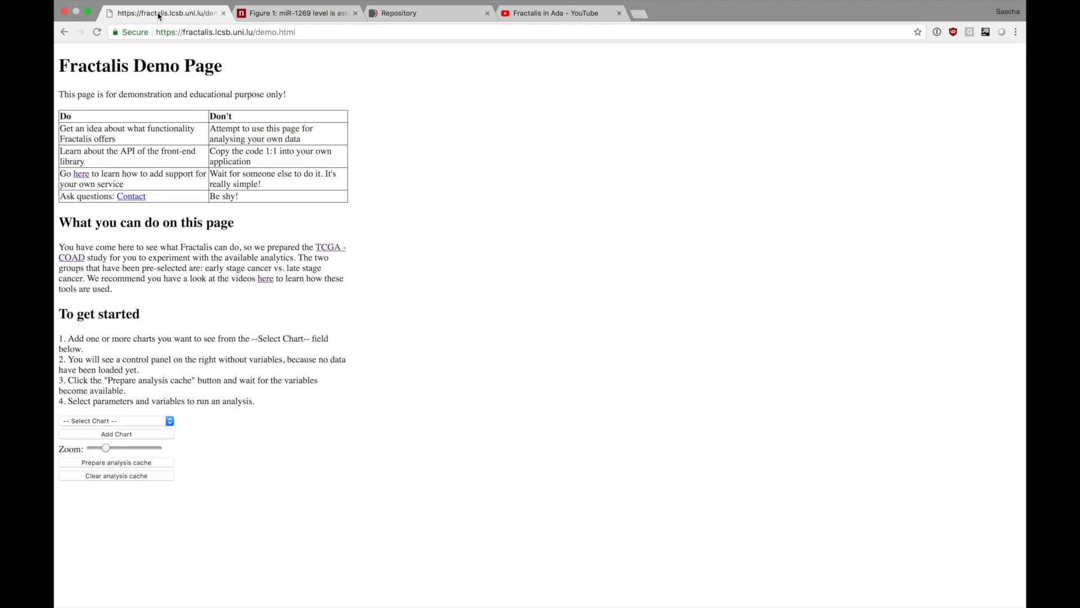
Add a Volcanoplot chart to the Fractalis demo page.
click(162, 420)
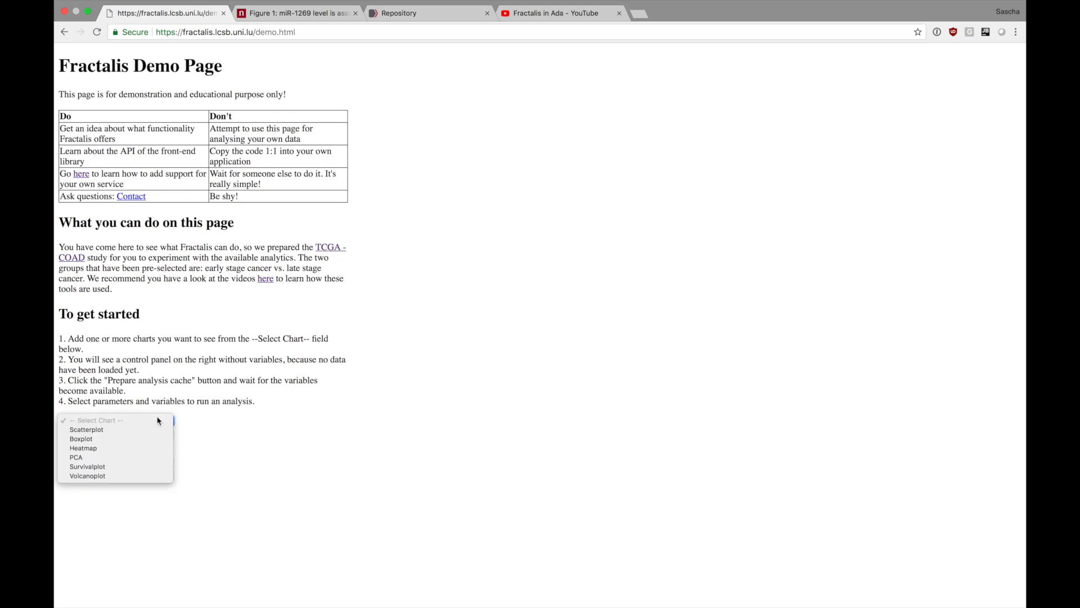
click(130, 477)
click(130, 434)
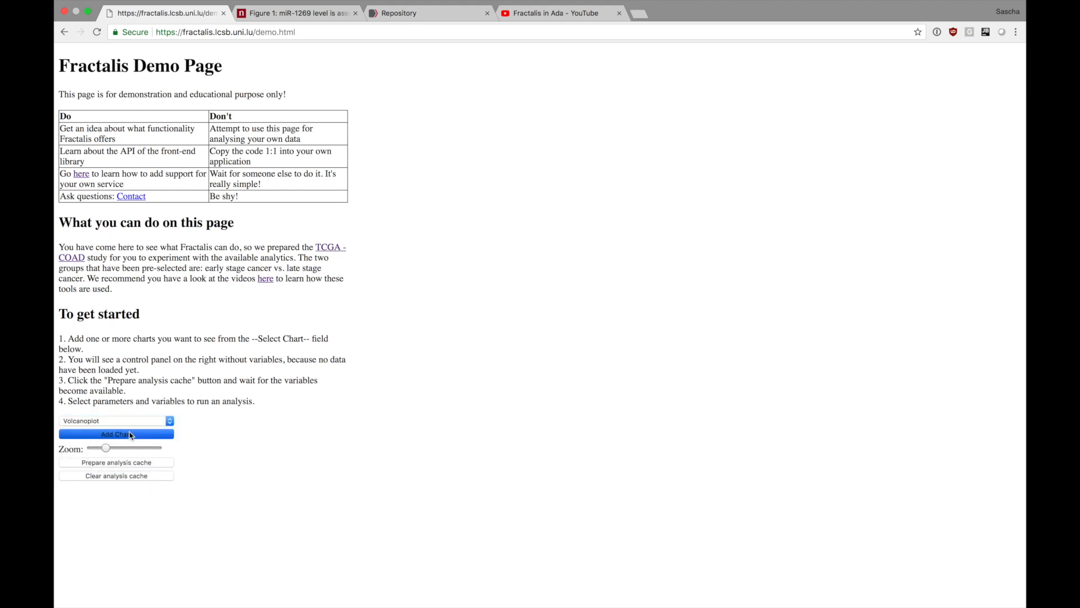
scroll(246, 466, down, 3)
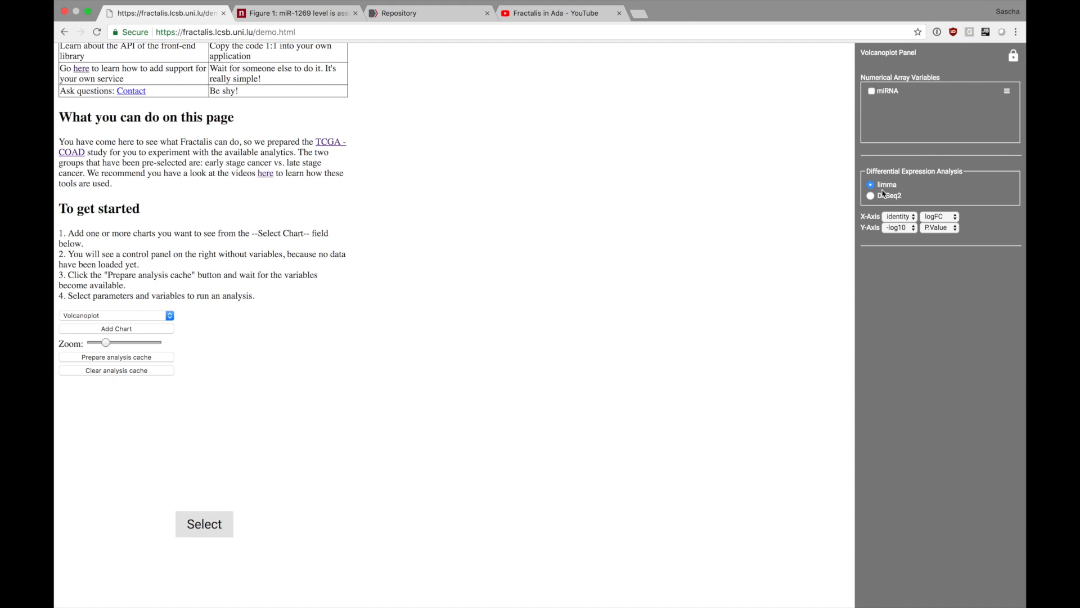
Add a Scatterplot chart alongside the volcano plot and reload the demo page to discard both charts.
click(127, 315)
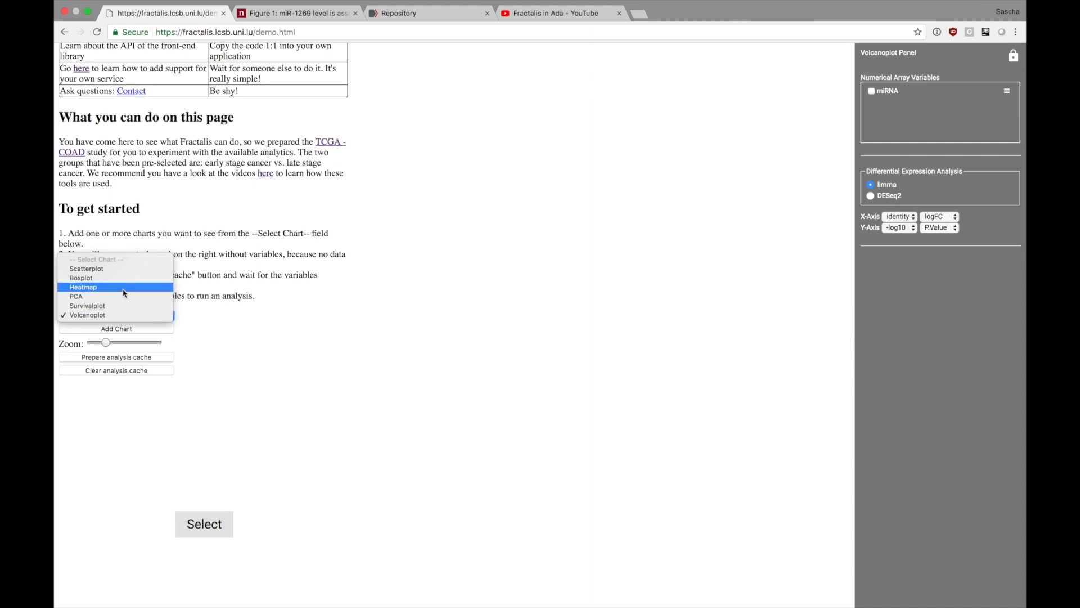
click(128, 273)
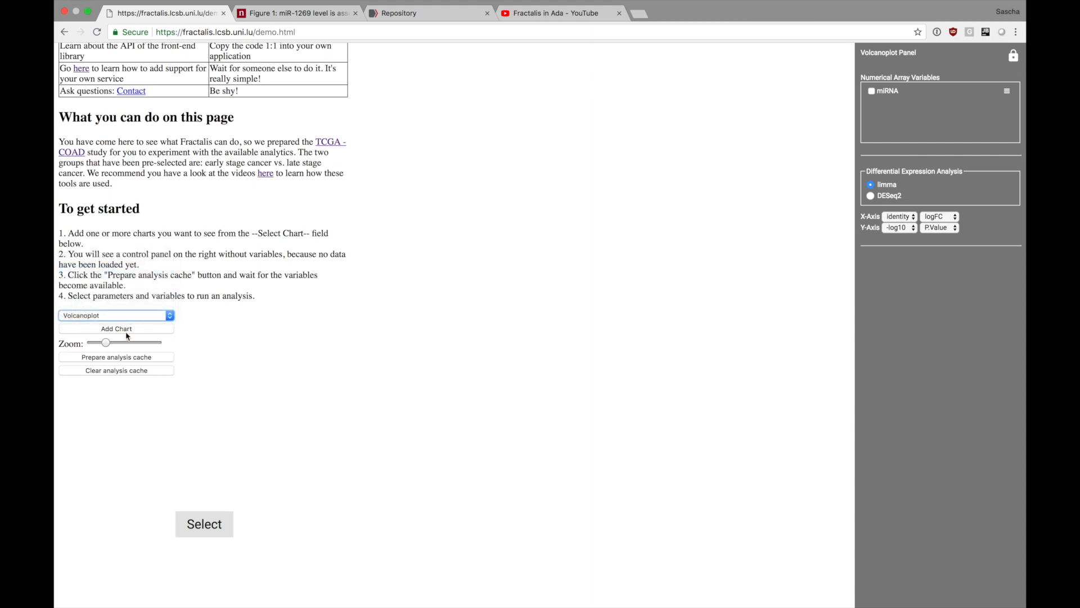
click(140, 332)
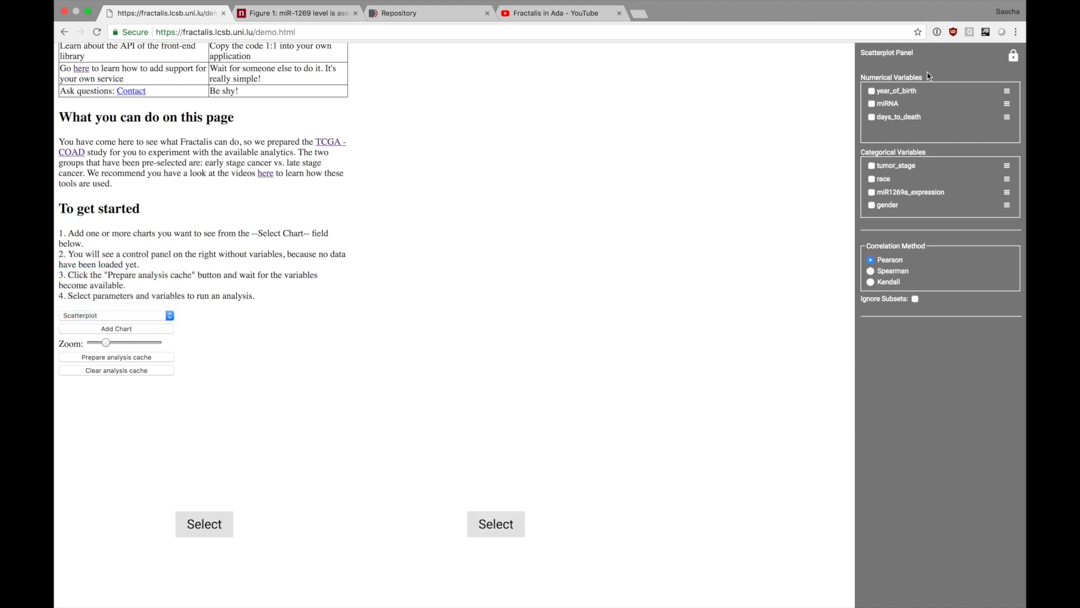
scroll(903, 126, down, 2)
scroll(903, 126, up, 2)
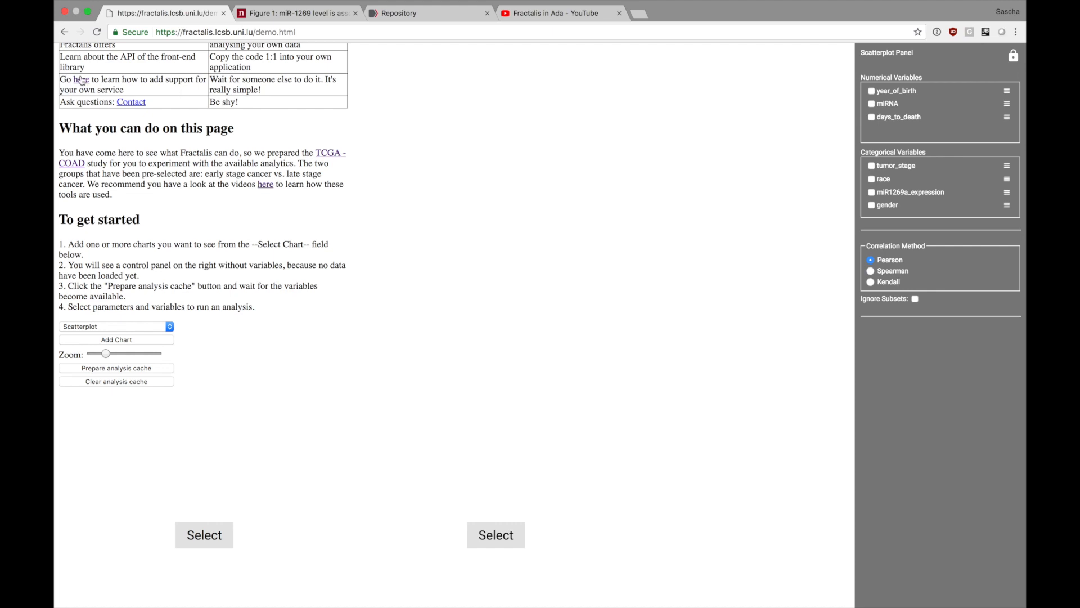
click(102, 22)
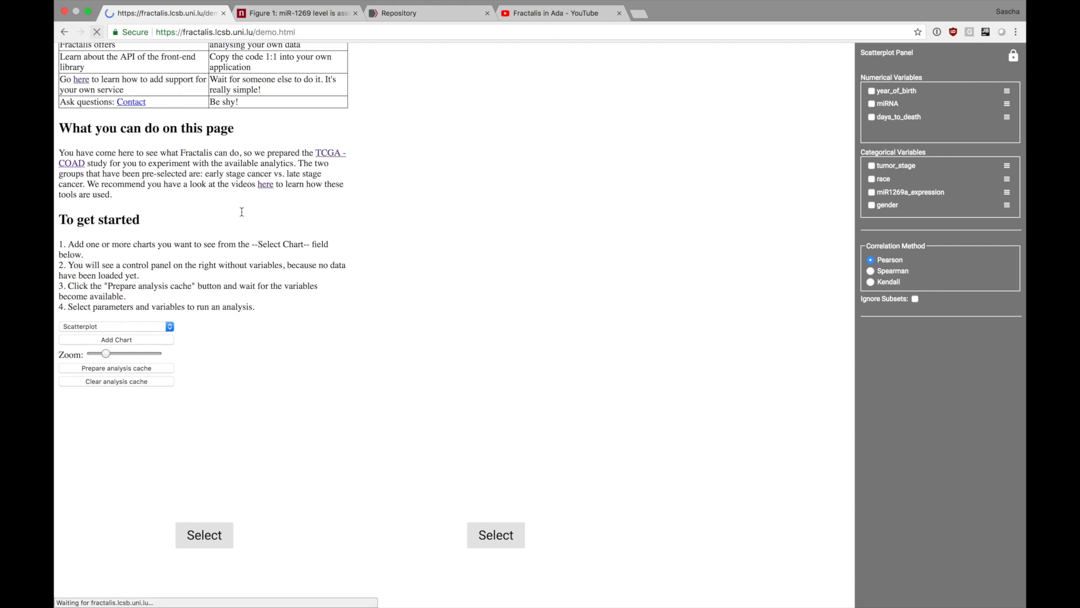
Add a new Volcanoplot chart to the reloaded demo page.
click(115, 420)
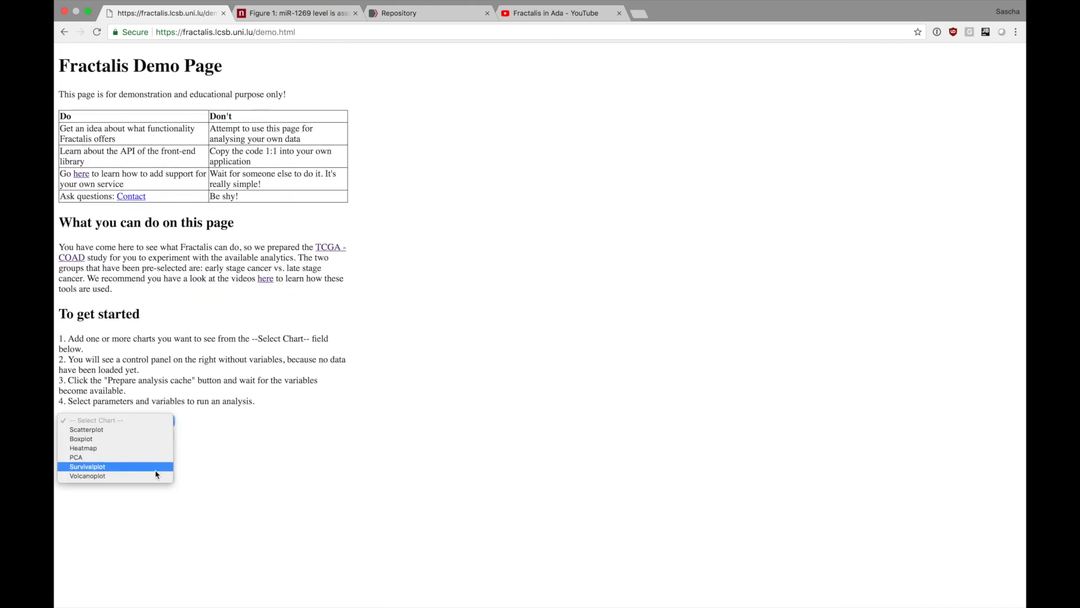
click(90, 479)
scroll(193, 538, down, 1)
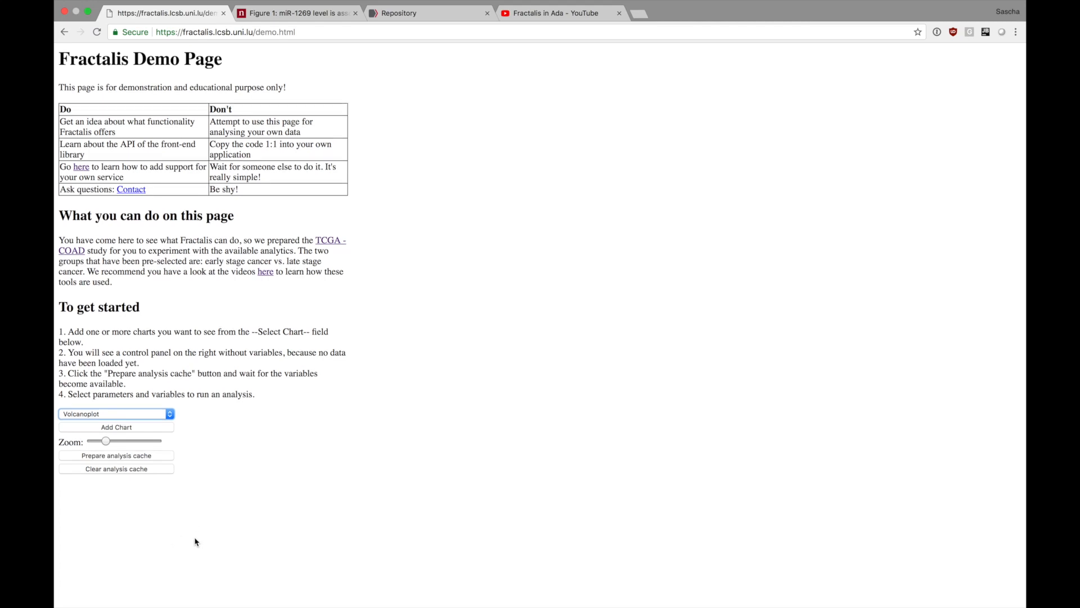
click(146, 435)
scroll(225, 450, down, 3)
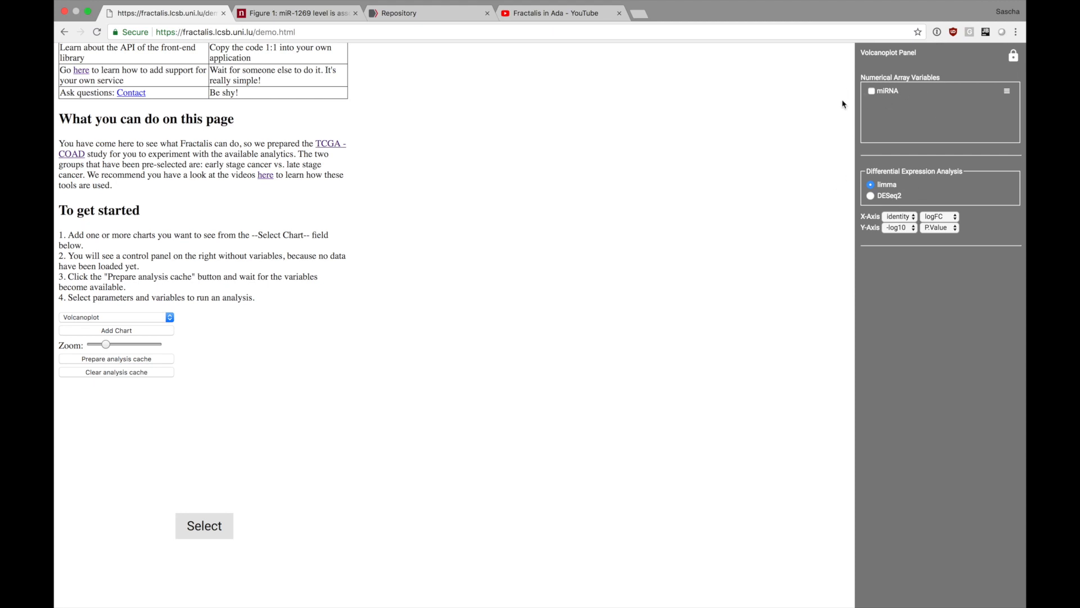
Run the volcano plot on the miRNA variable using DESeq2 with minimal total reads set to 100.
click(871, 196)
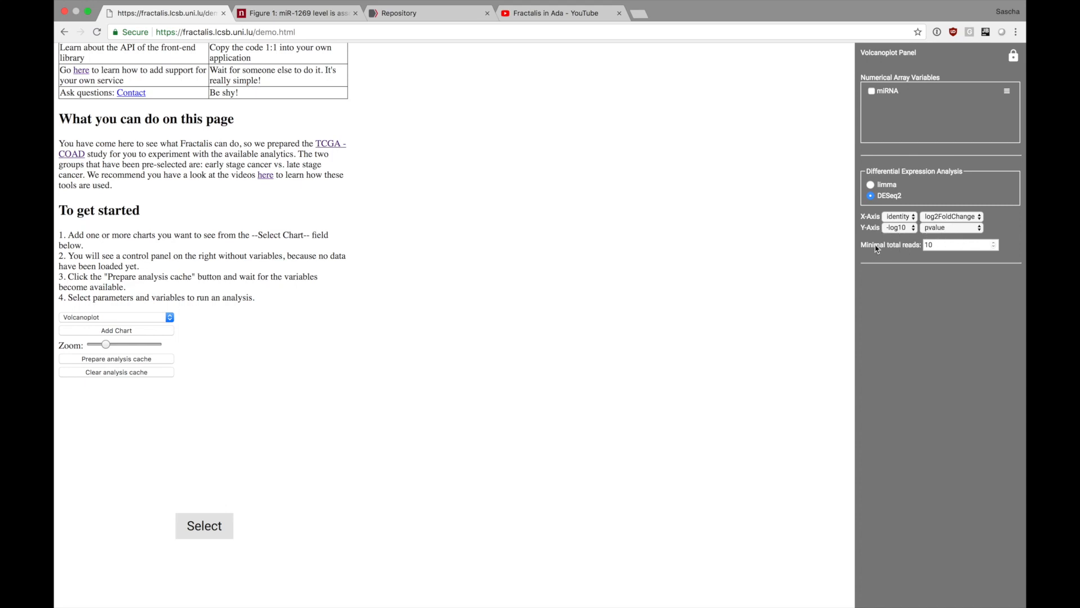
click(943, 246)
click(871, 91)
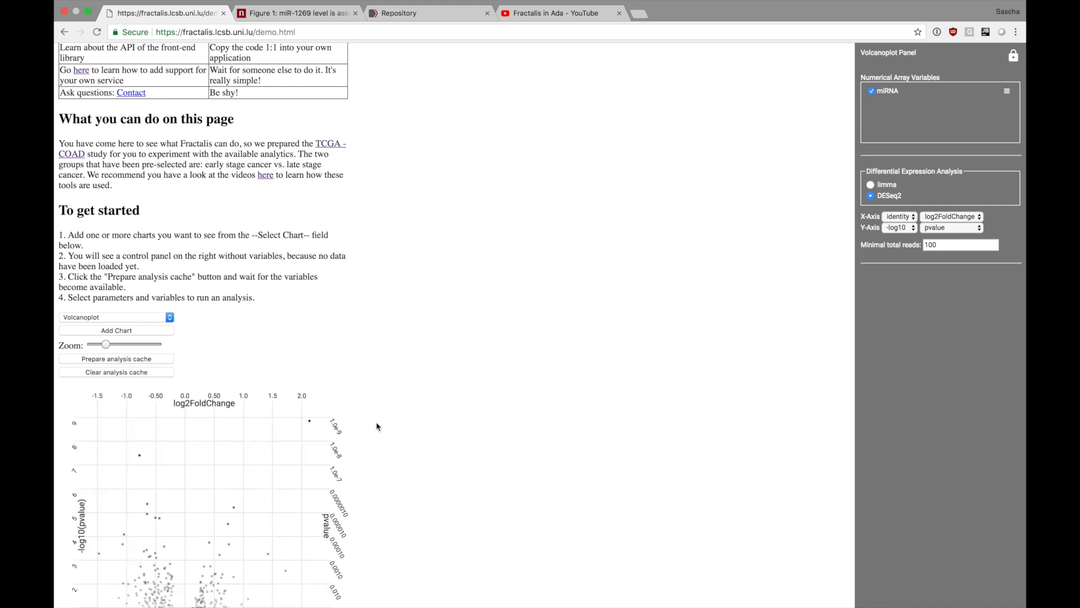
Select the volcano plot points with log2FoldChange above about 1.0 and -log10(pvalue) above about 3 to list their features.
scroll(382, 340, down, 3)
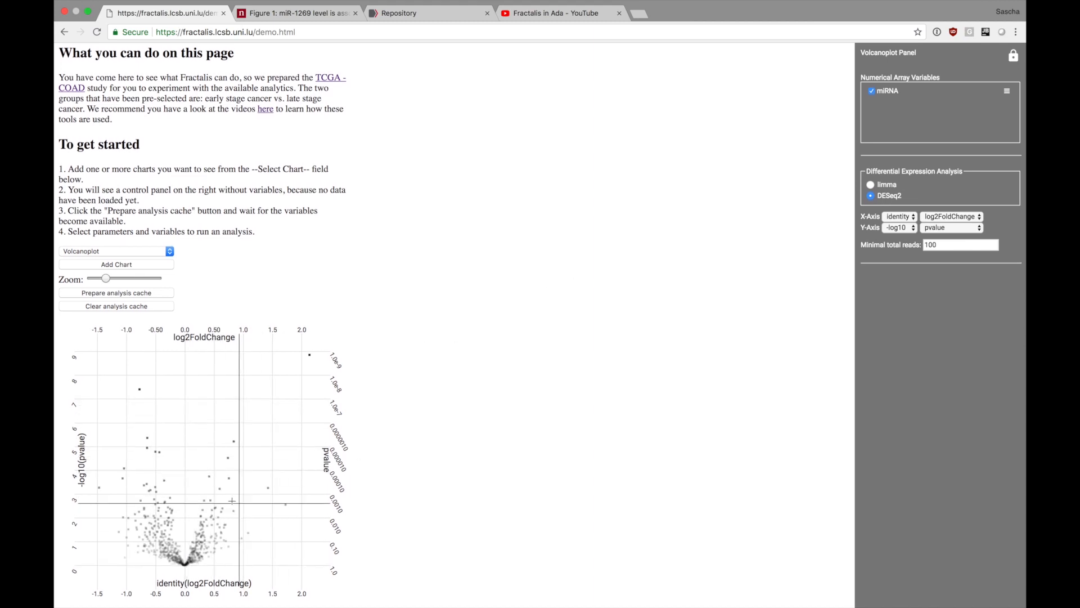
scroll(199, 445, down, 1)
scroll(199, 446, up, 1)
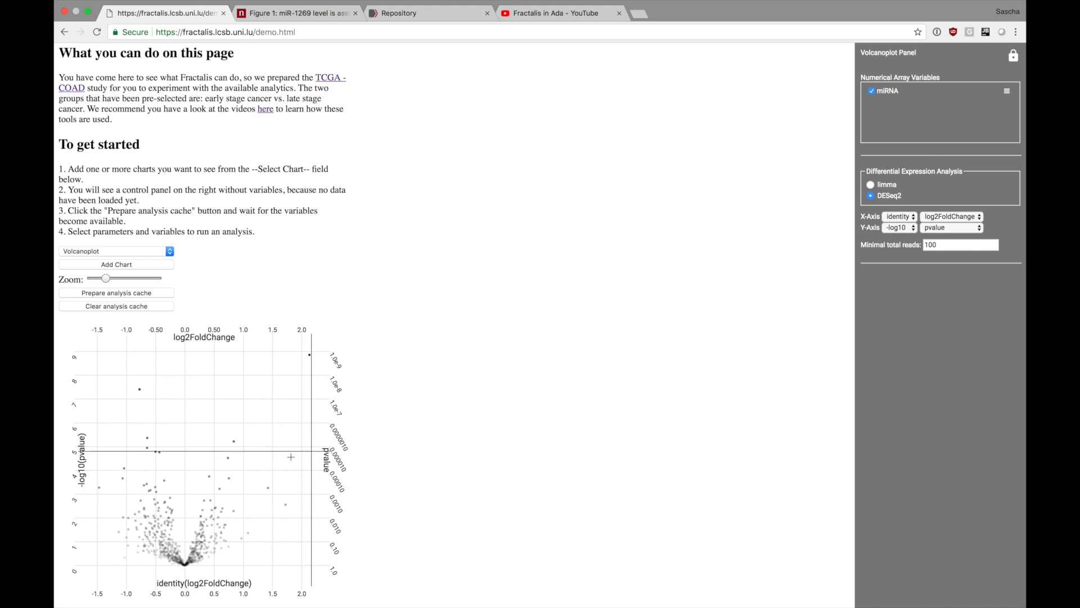
scroll(263, 408, down, 1)
scroll(293, 93, up, 1)
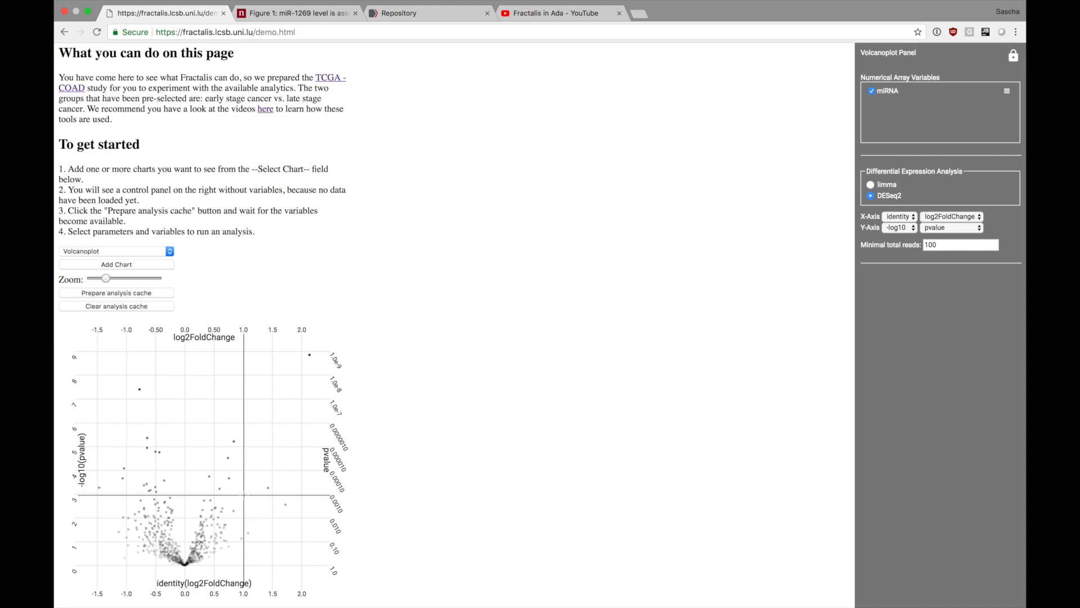
drag(243, 495, 363, 329)
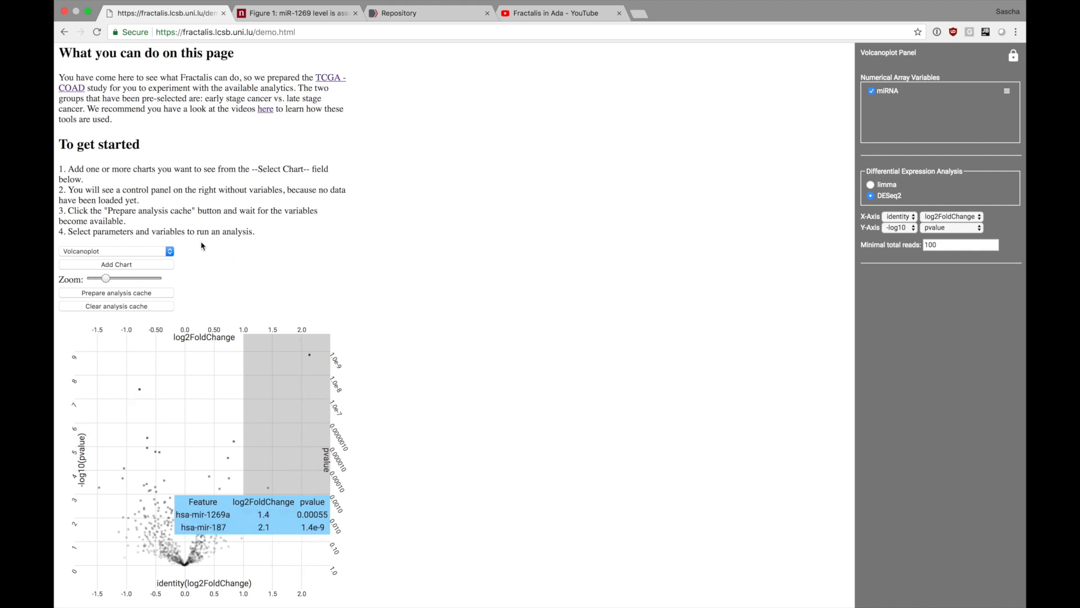
Check the axes of the paper's Figure 1a and set the volcano plot's Y-axis transformation to -log2.
click(293, 13)
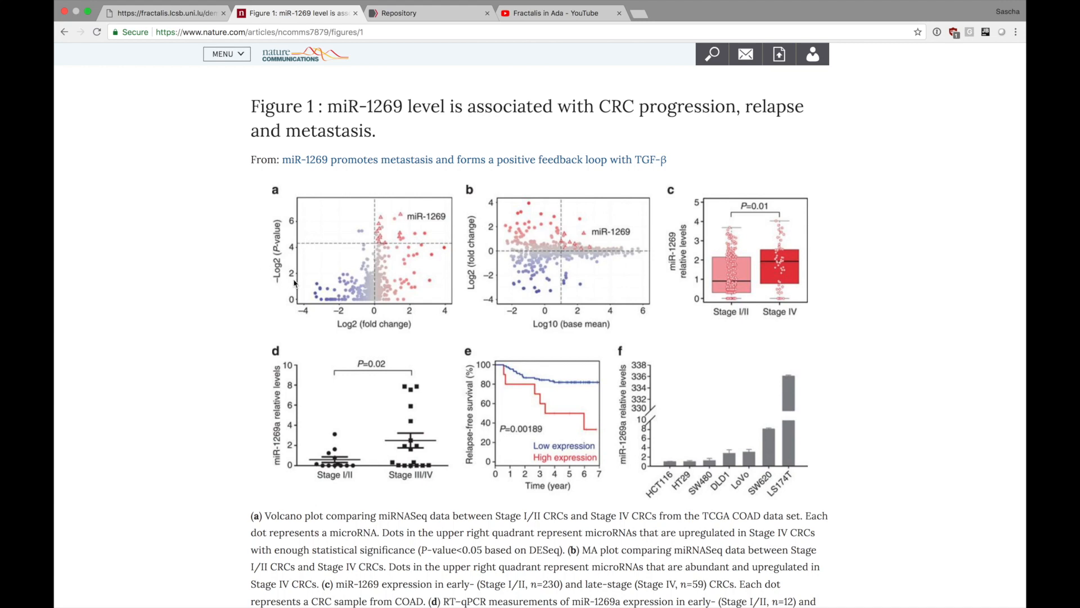
click(190, 24)
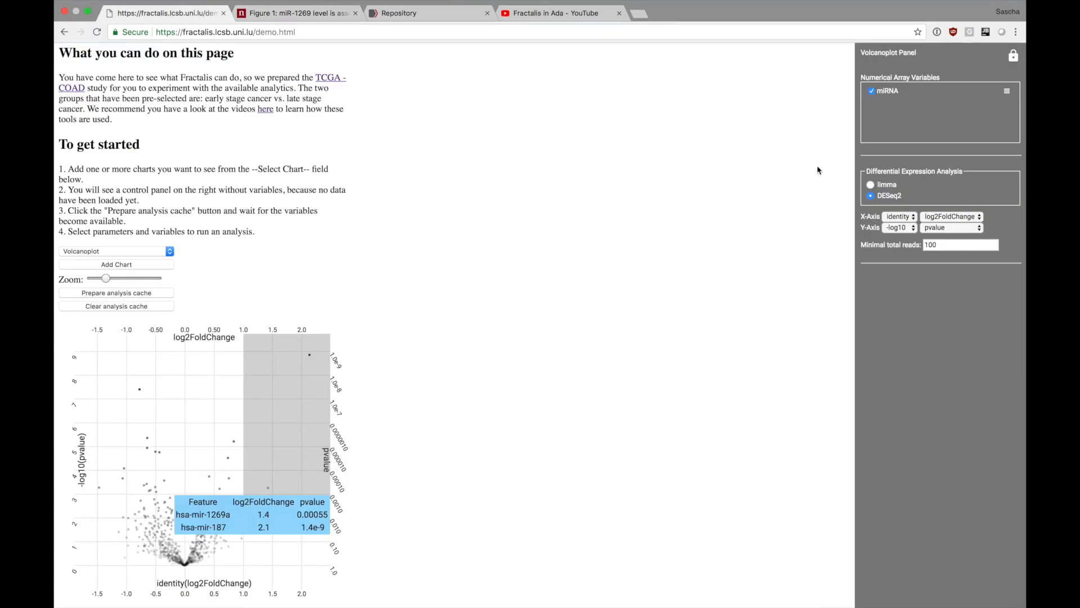
click(901, 229)
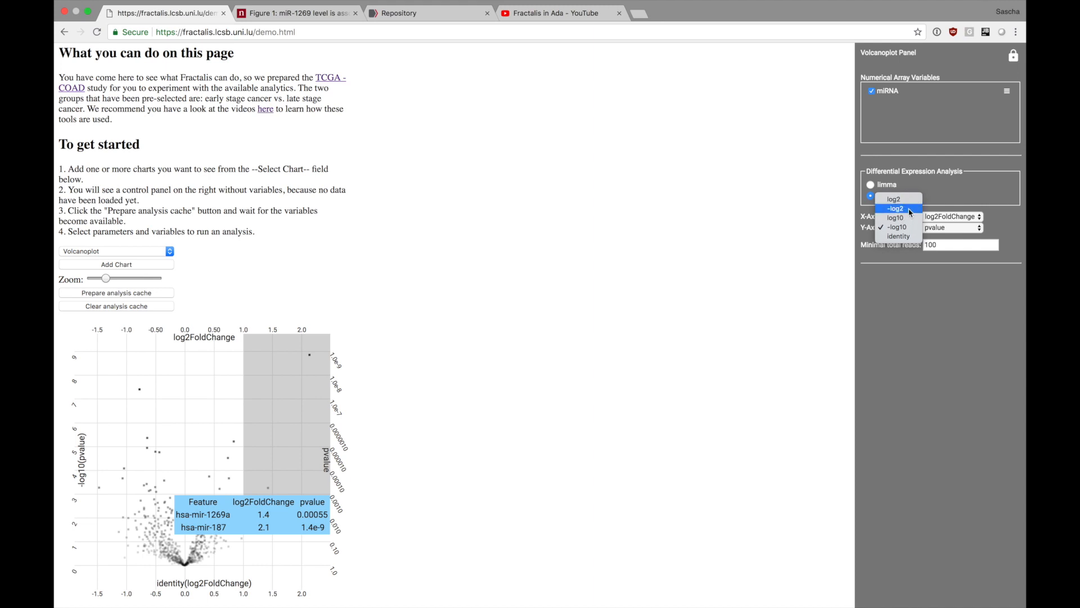
click(910, 209)
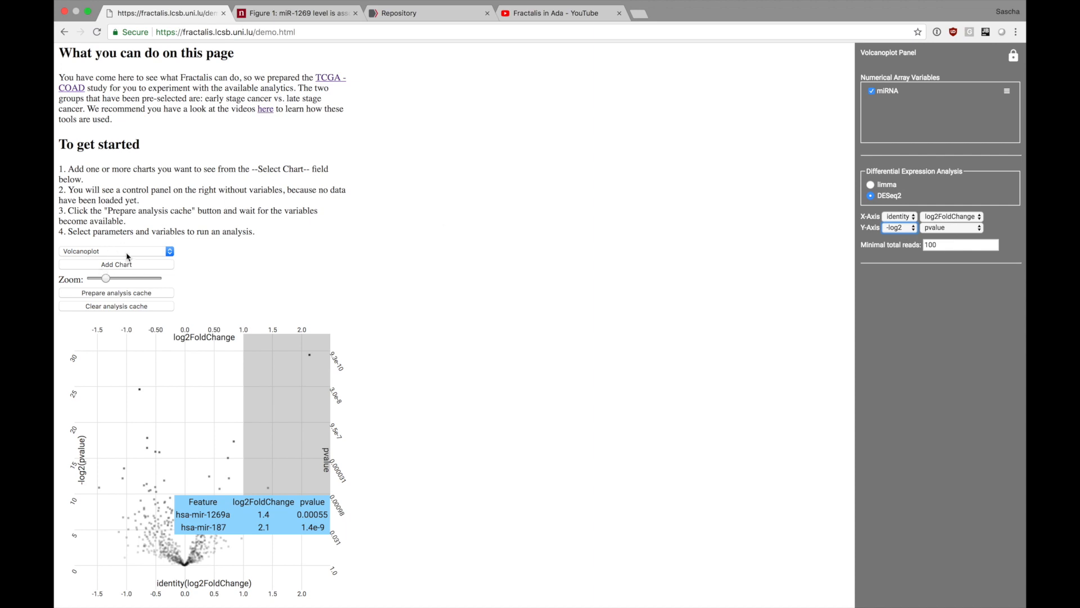
Consult the paper's Figure 1b MA plot and add a second Volcanoplot chart to the demo page.
click(309, 15)
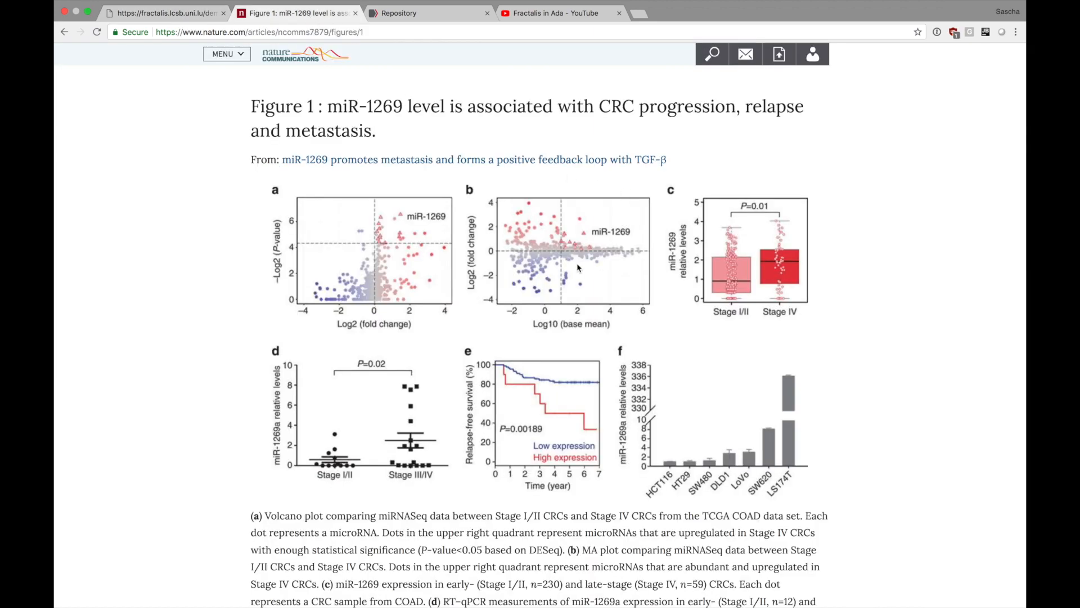
click(176, 14)
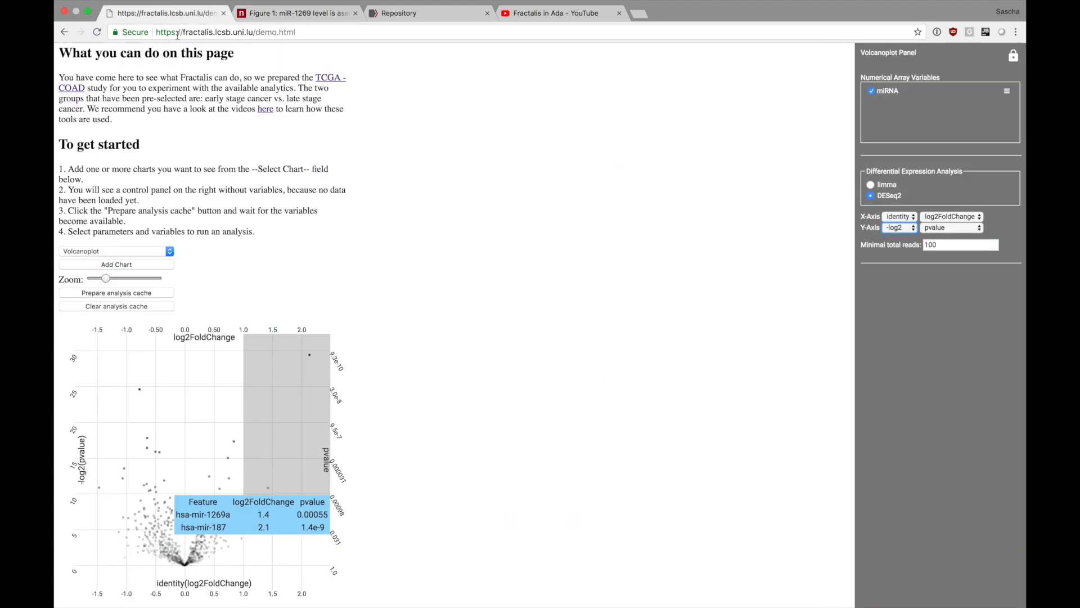
click(132, 265)
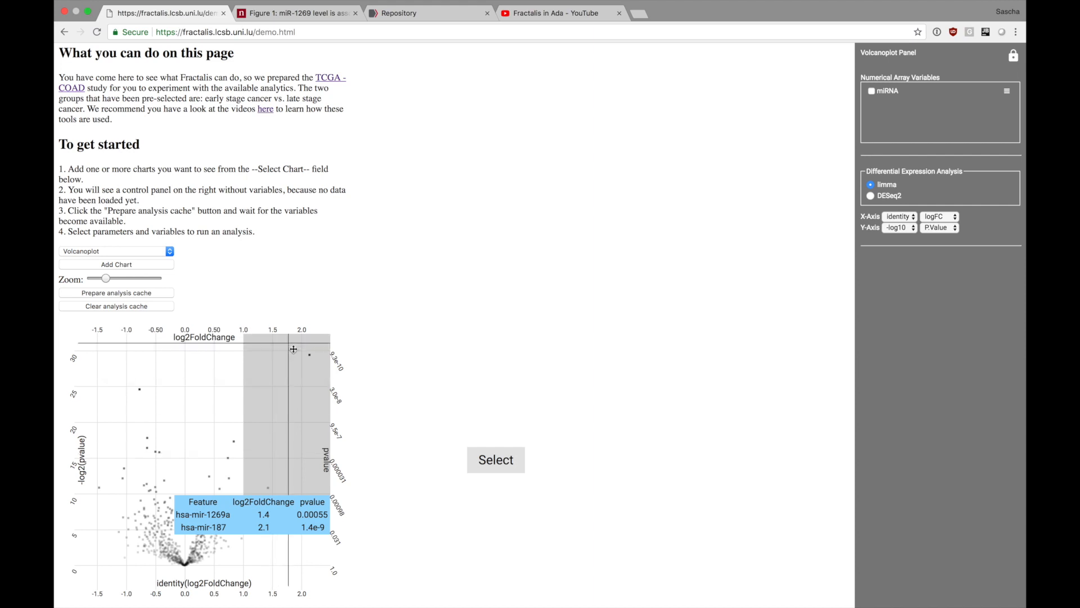
click(293, 13)
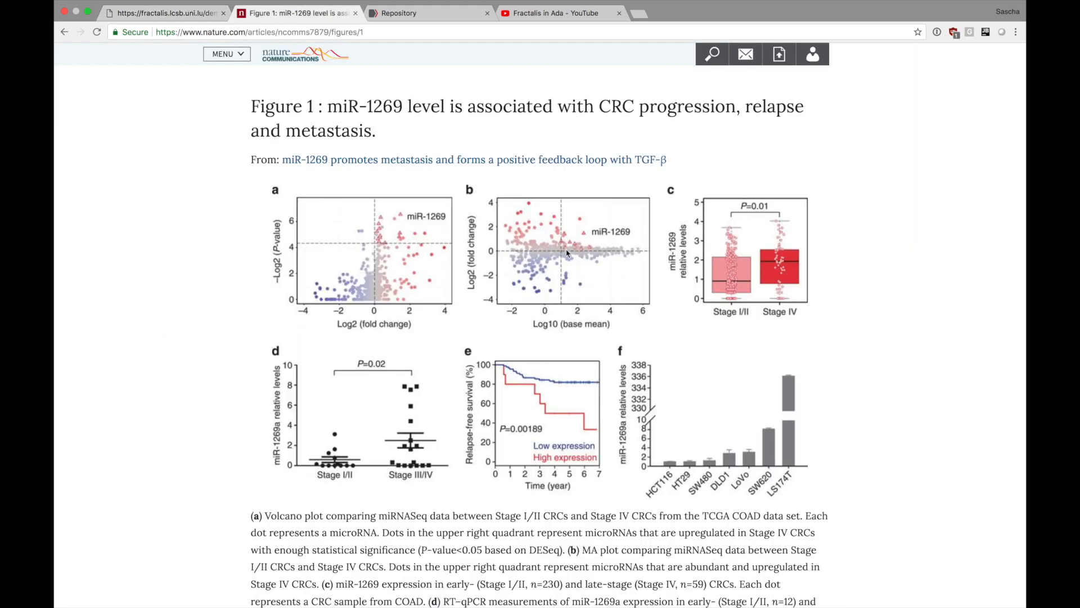
click(181, 13)
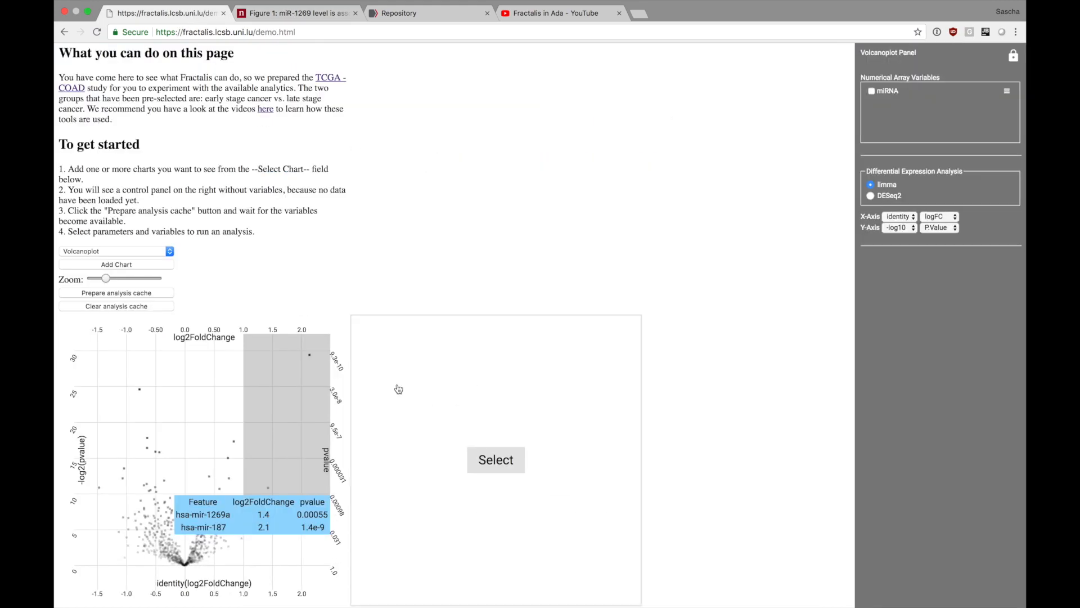
click(115, 264)
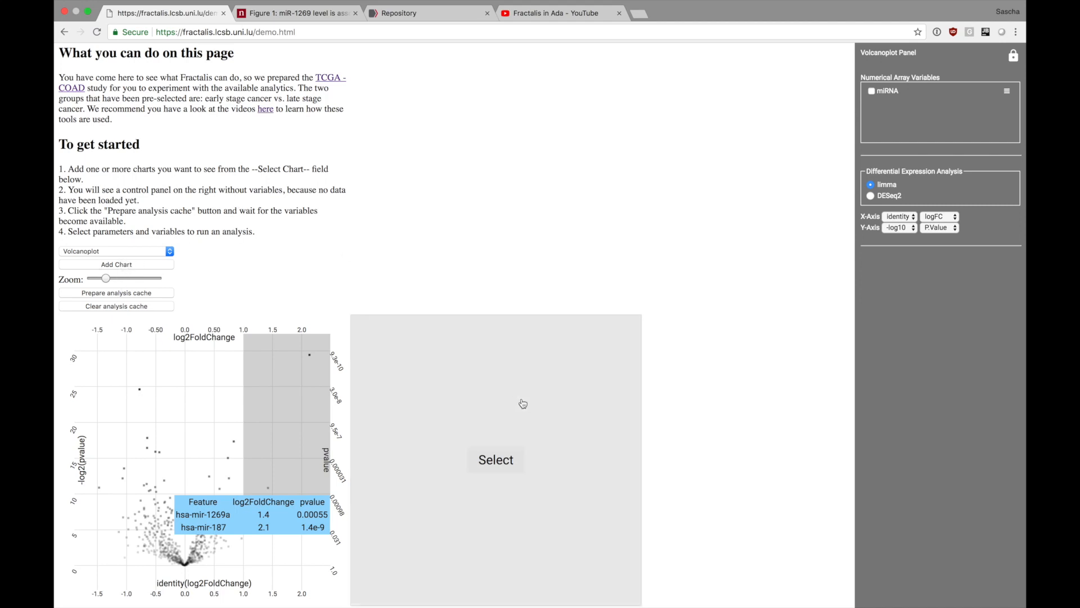
Set the second chart to DESeq2 with minimal total reads of 100 and check the axes of Figure 1b.
click(871, 196)
click(938, 243)
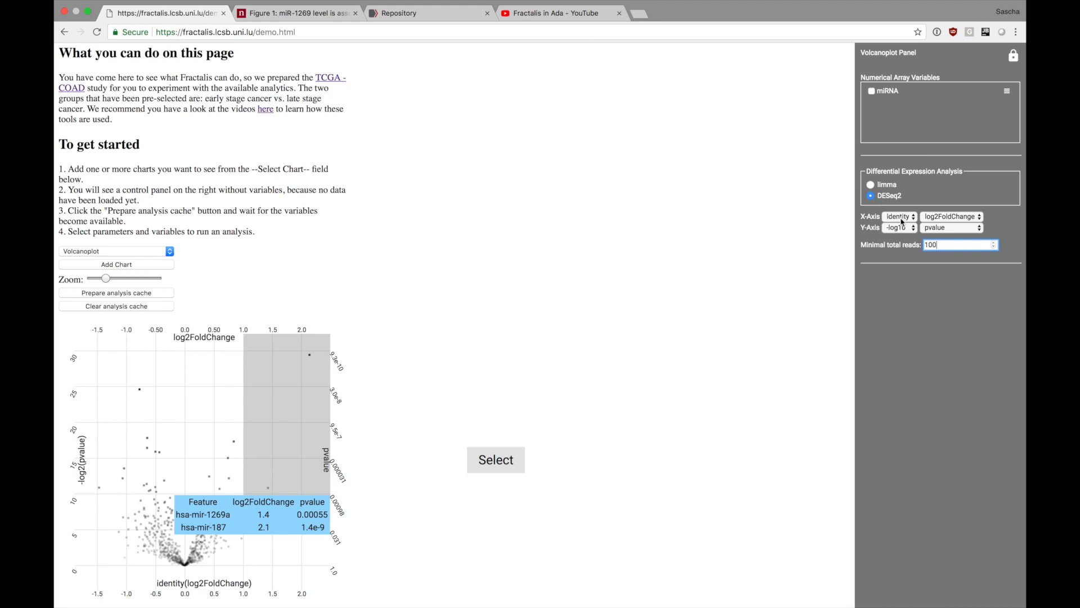
click(298, 13)
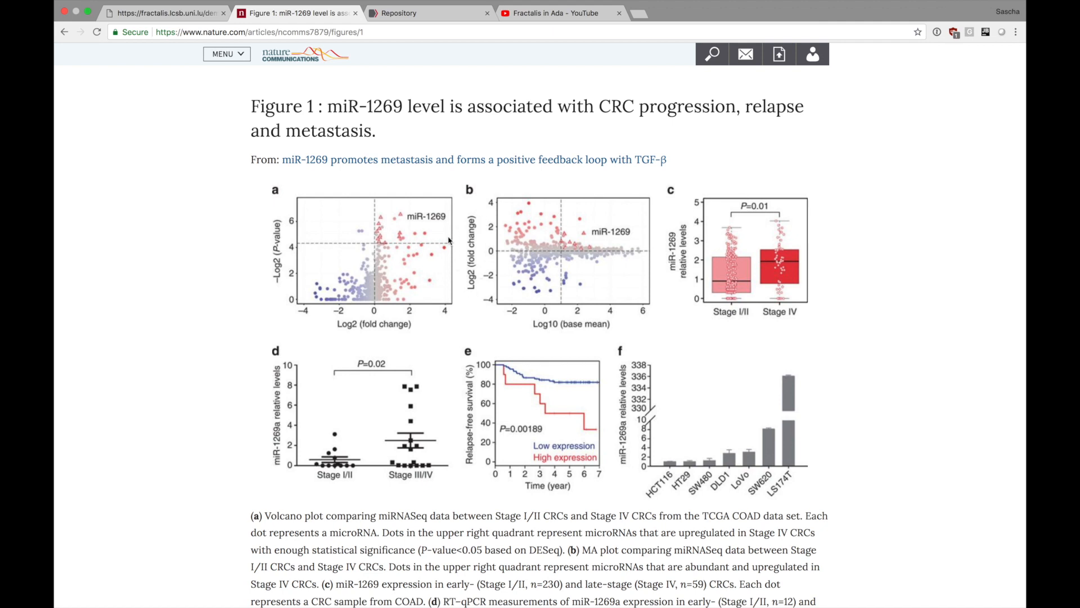
click(163, 13)
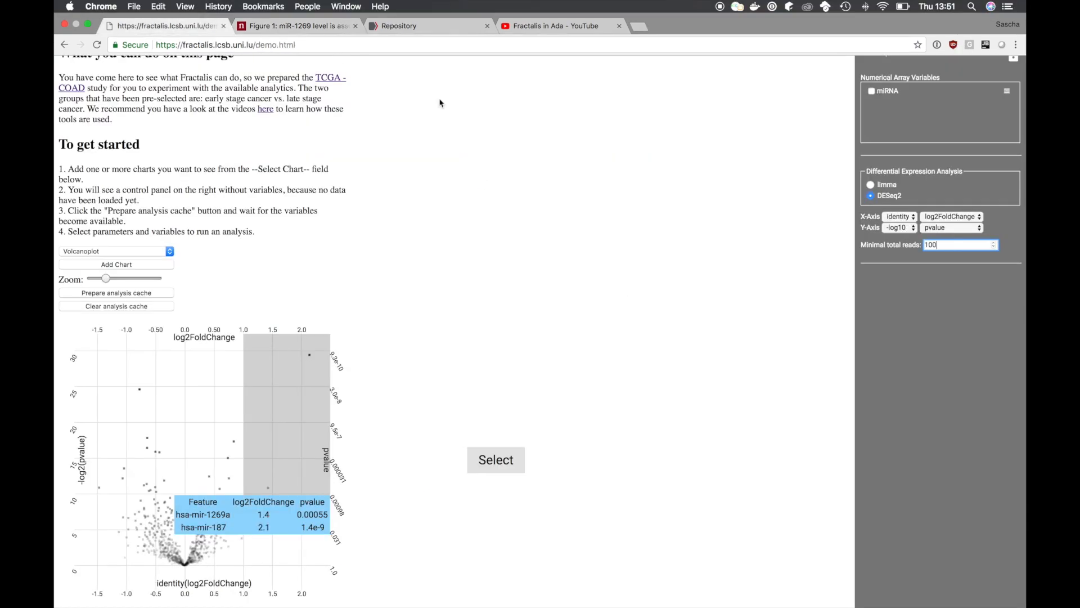
Set the second chart's X-axis to log10 of baseMean and its Y-axis to log2 of log2FoldChange, matching the Figure 1b labels.
click(909, 217)
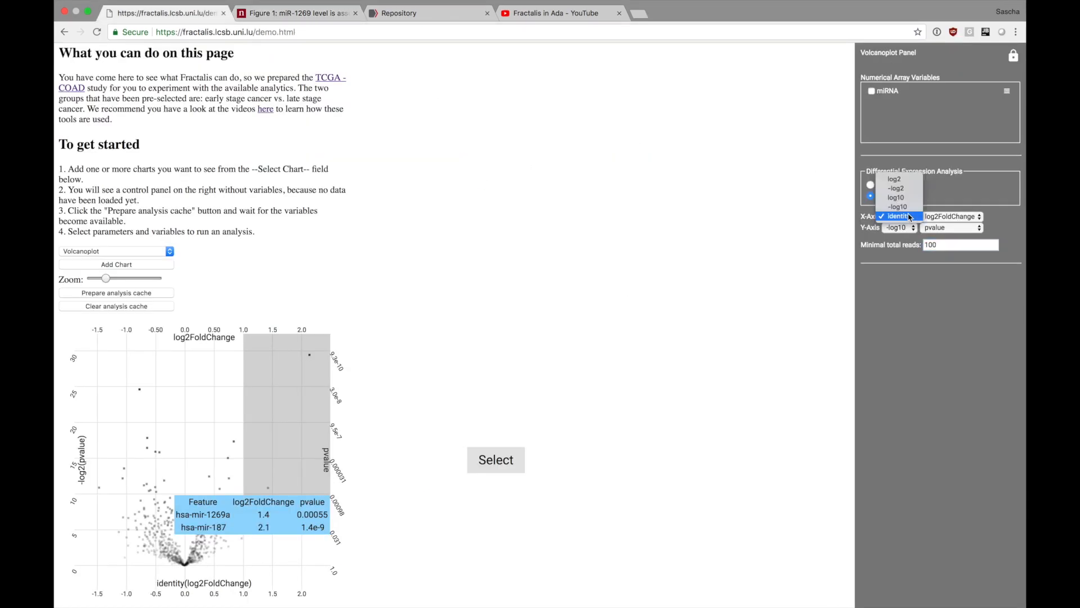
click(941, 217)
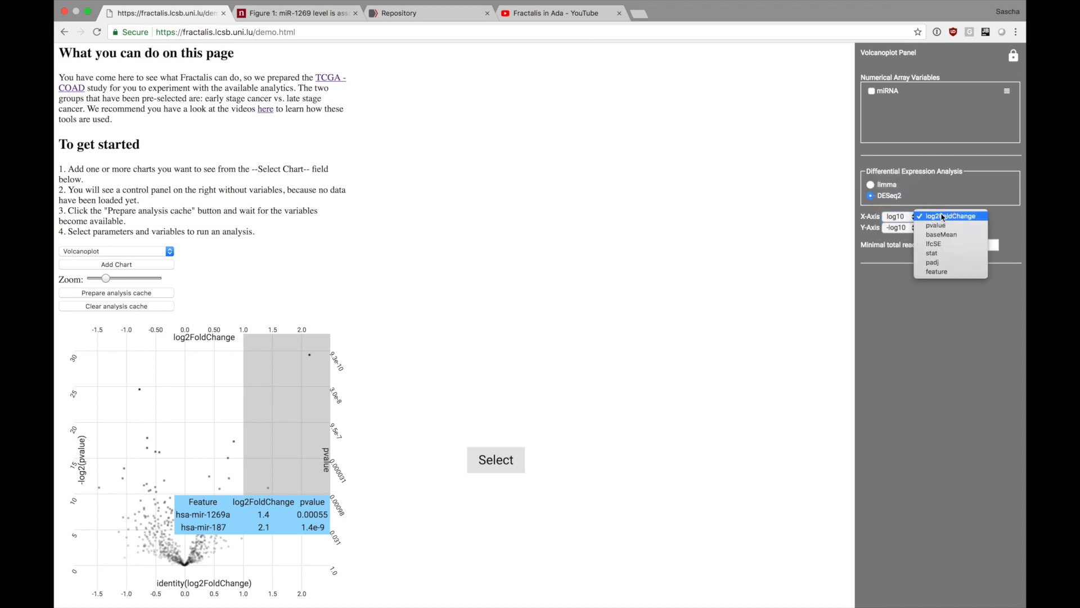
click(909, 228)
click(910, 228)
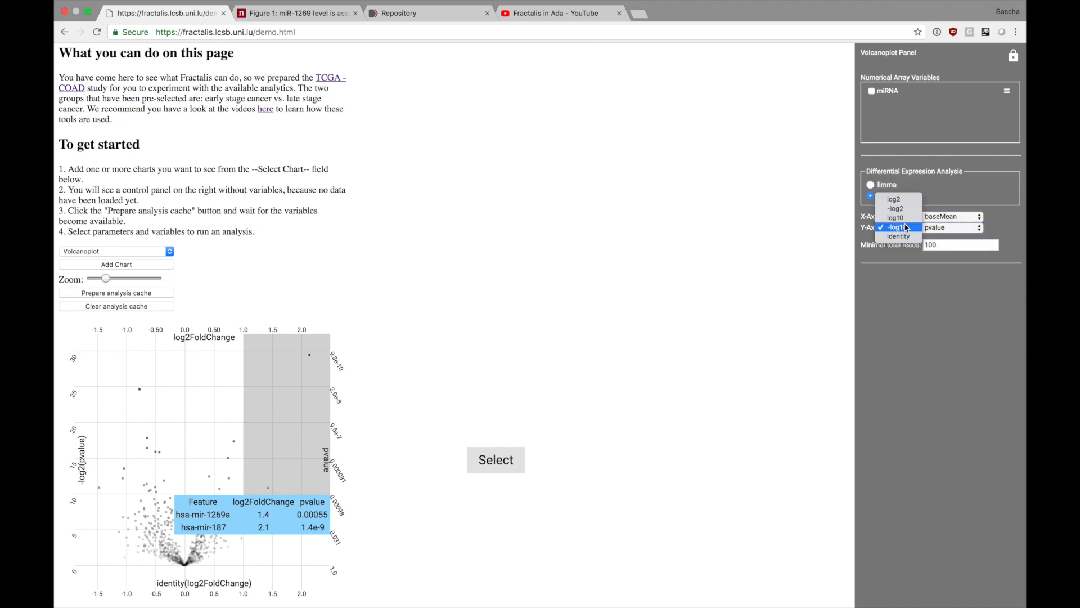
click(900, 198)
click(943, 228)
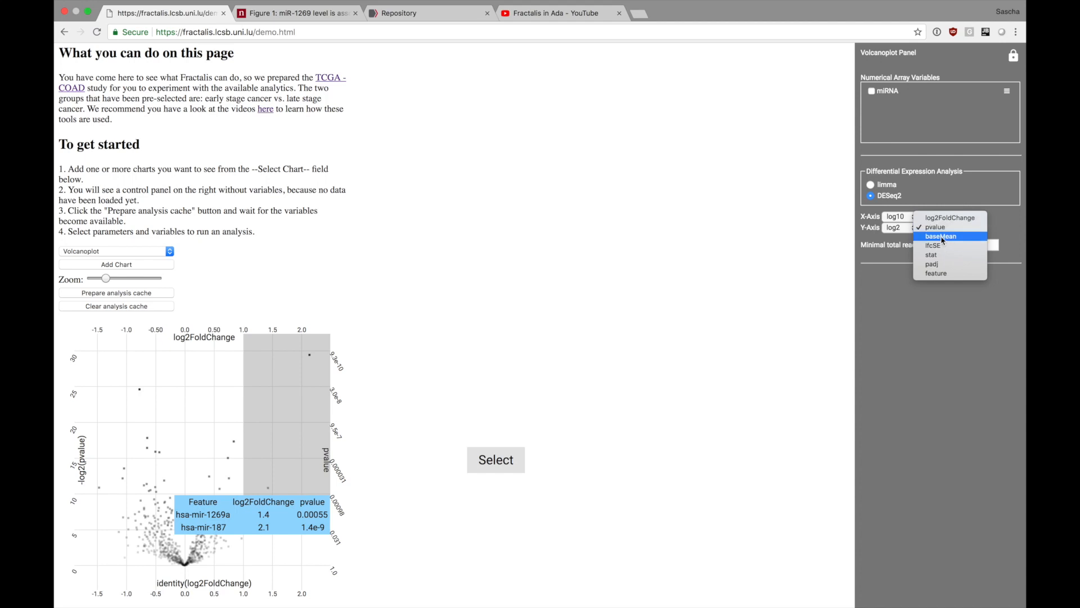
click(950, 218)
click(288, 14)
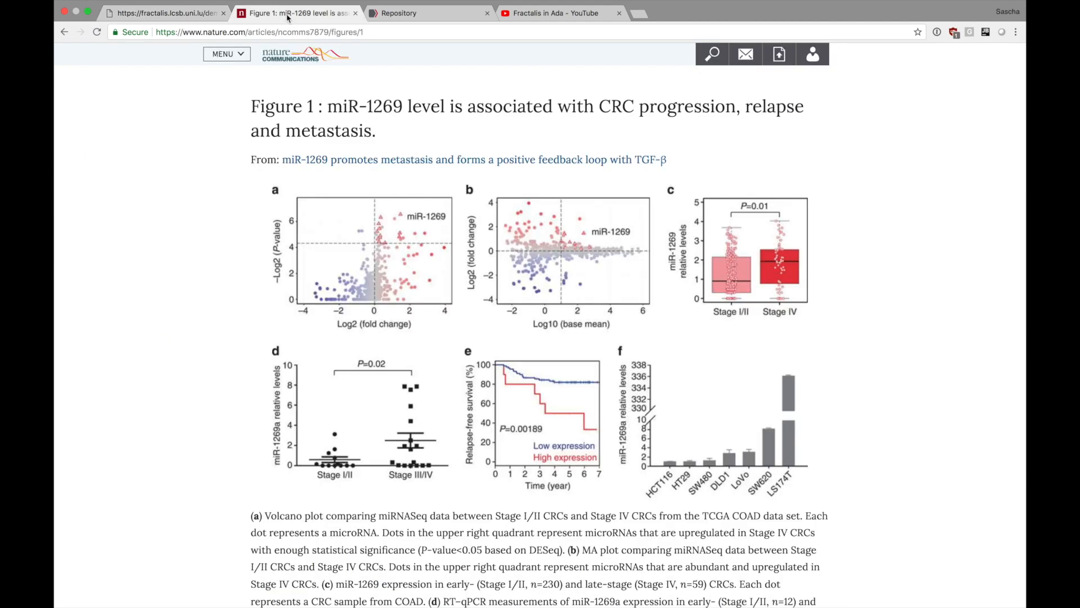
click(163, 13)
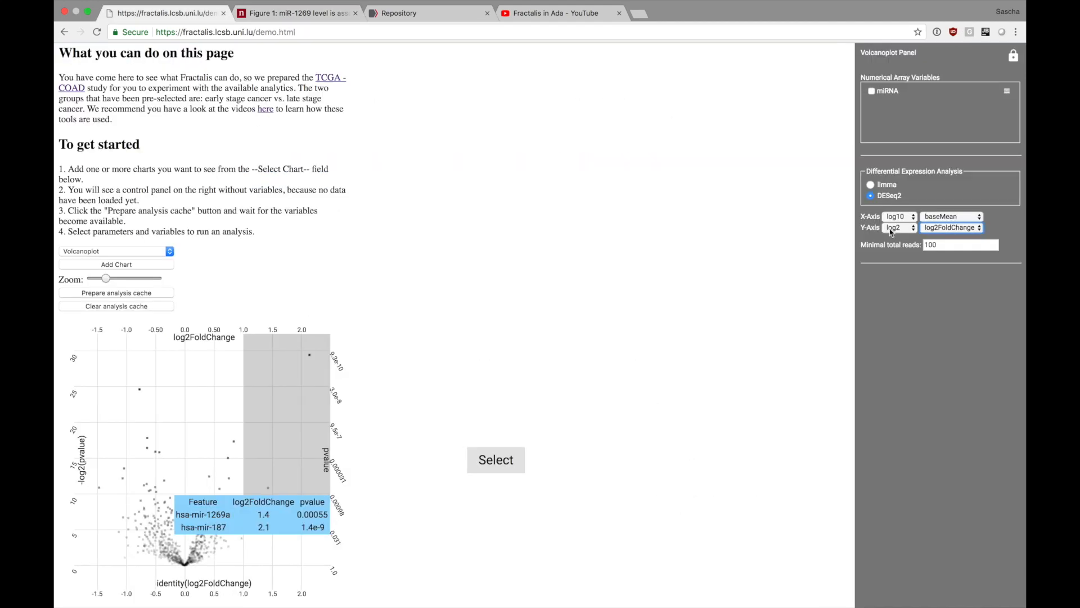
Run the second chart's DESeq2 analysis on the miRNA variable.
click(874, 90)
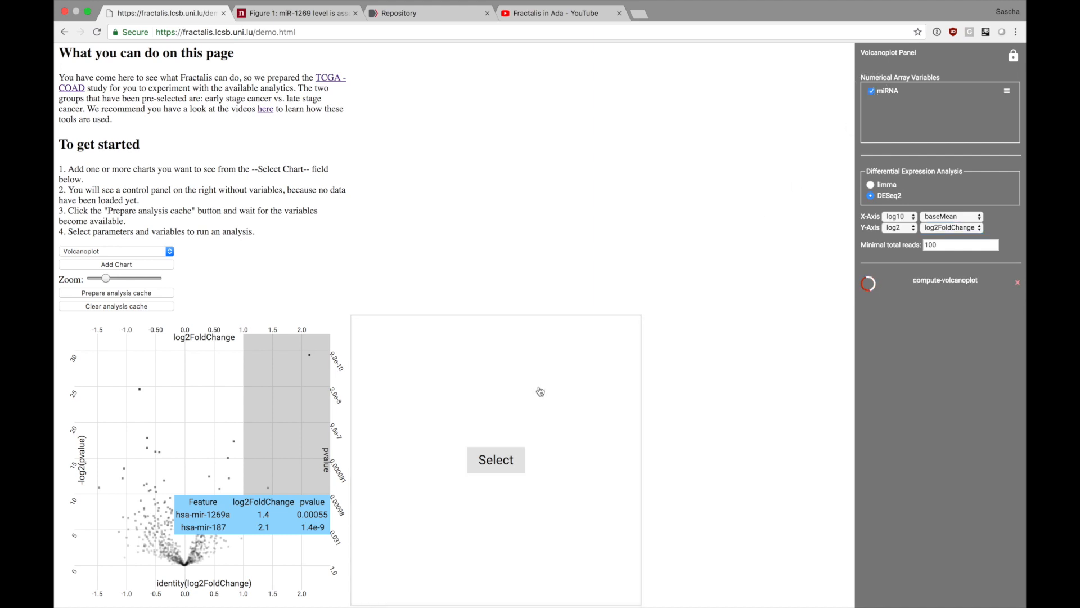
scroll(541, 391, down, 1)
mouse_move(295, 409)
mouse_down()
mouse_move(220, 394)
mouse_move(308, 393)
mouse_up()
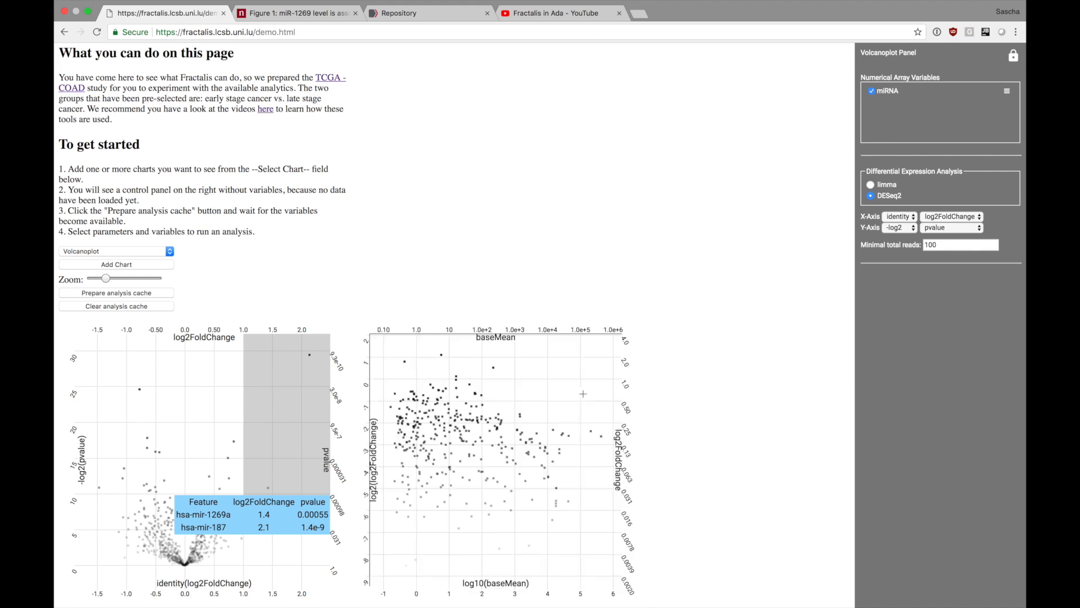
scroll(483, 432, down, 1)
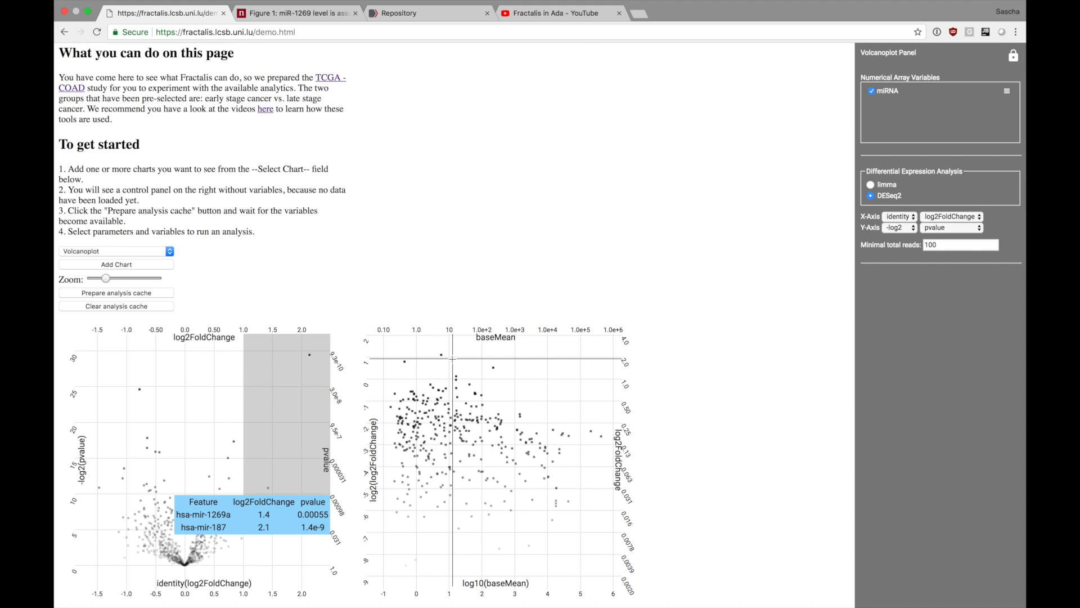
Make the baseMean chart active and set its Y-axis transformation to identity.
click(911, 219)
click(906, 220)
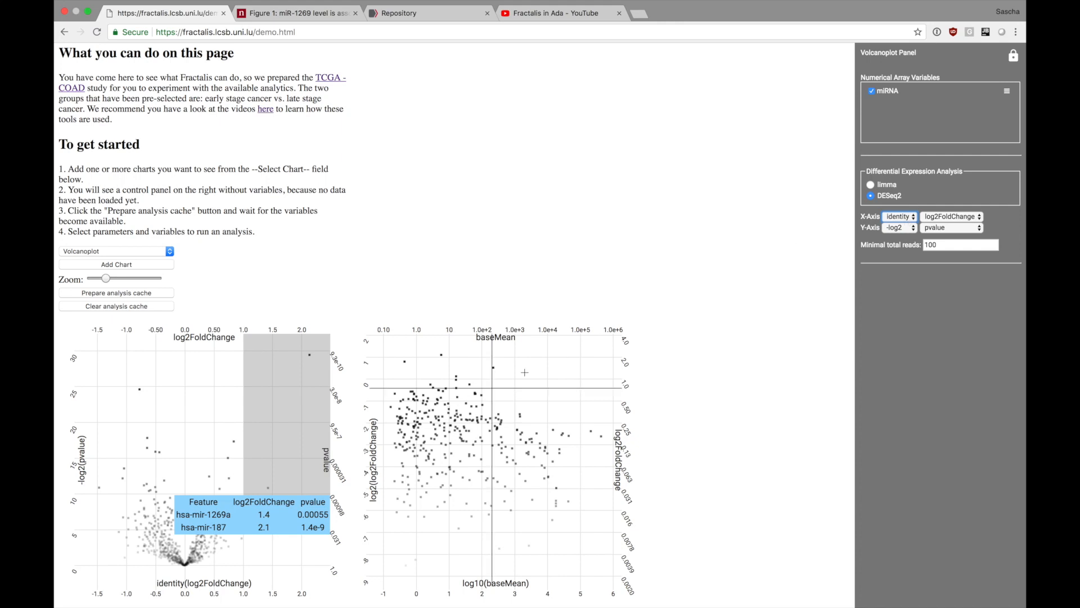
click(584, 348)
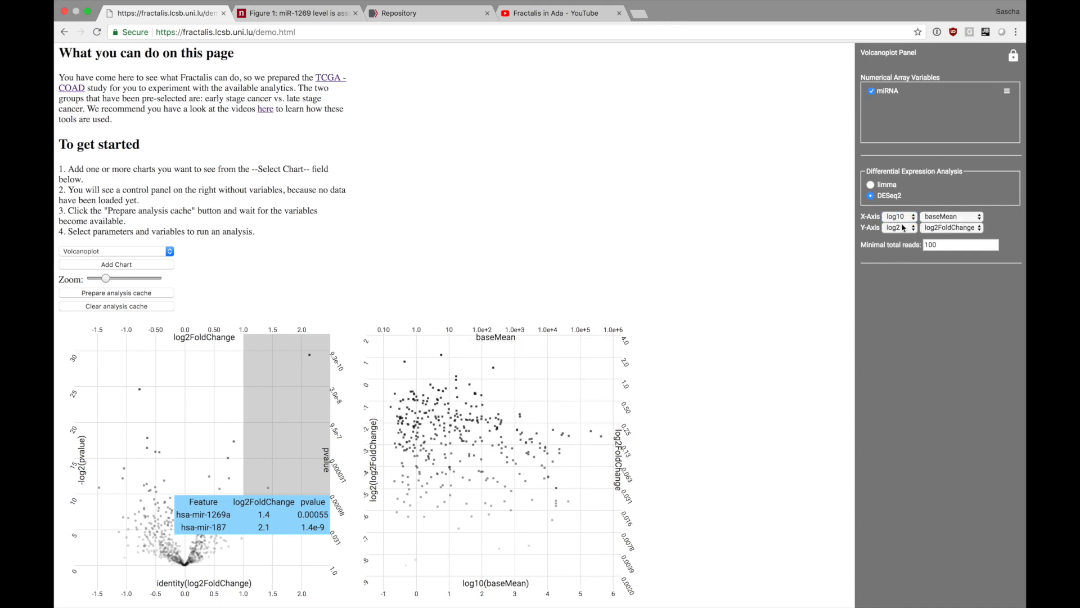
click(903, 228)
click(899, 264)
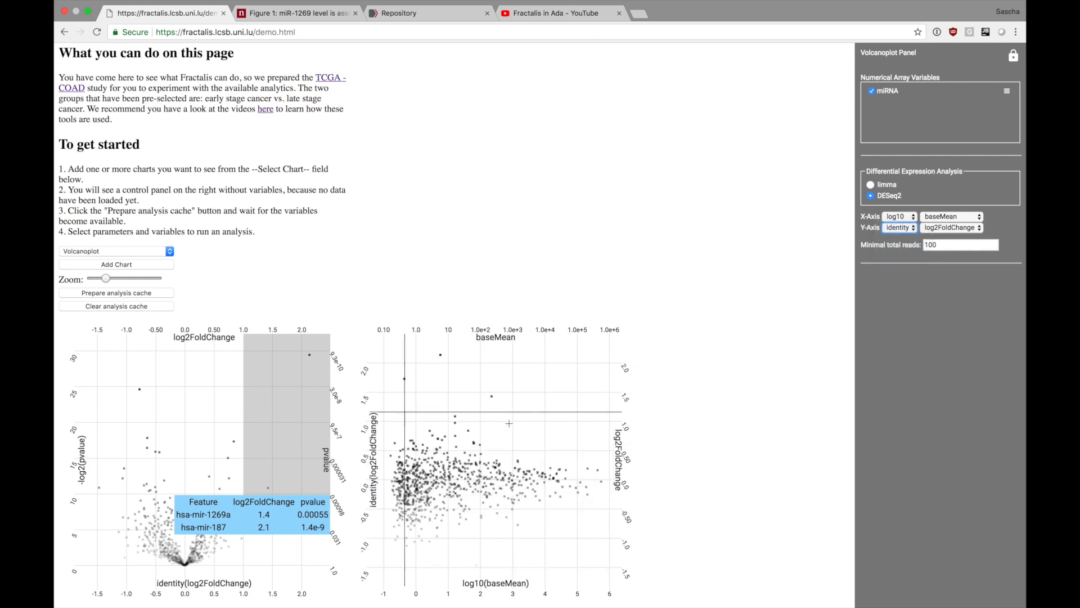
Try pvalue, lfcSE and padj as the second chart's Y-axis variable and restore log2FoldChange.
click(950, 228)
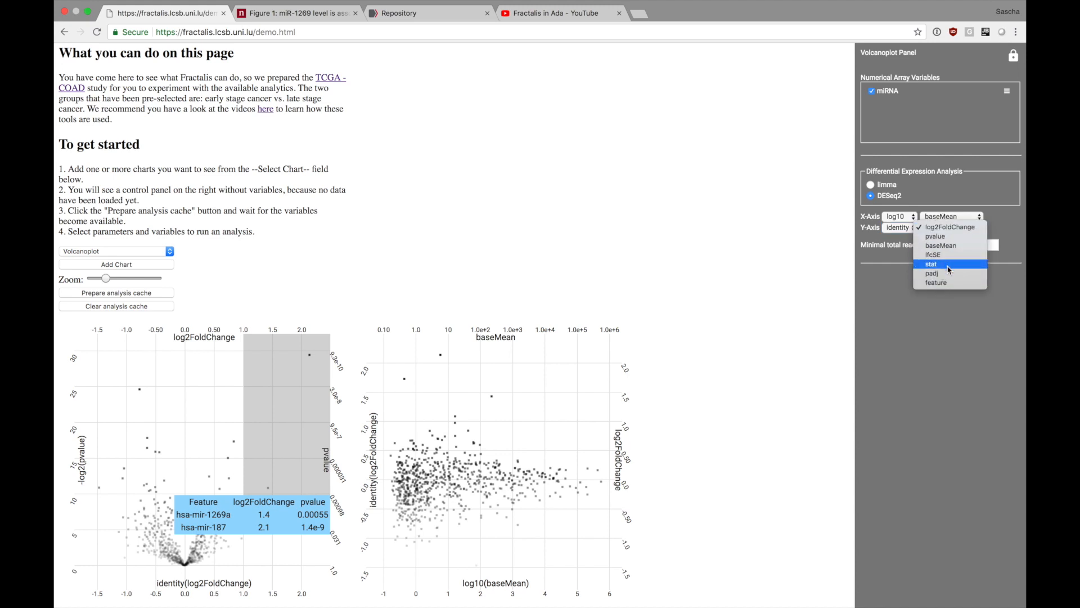
click(950, 236)
click(950, 229)
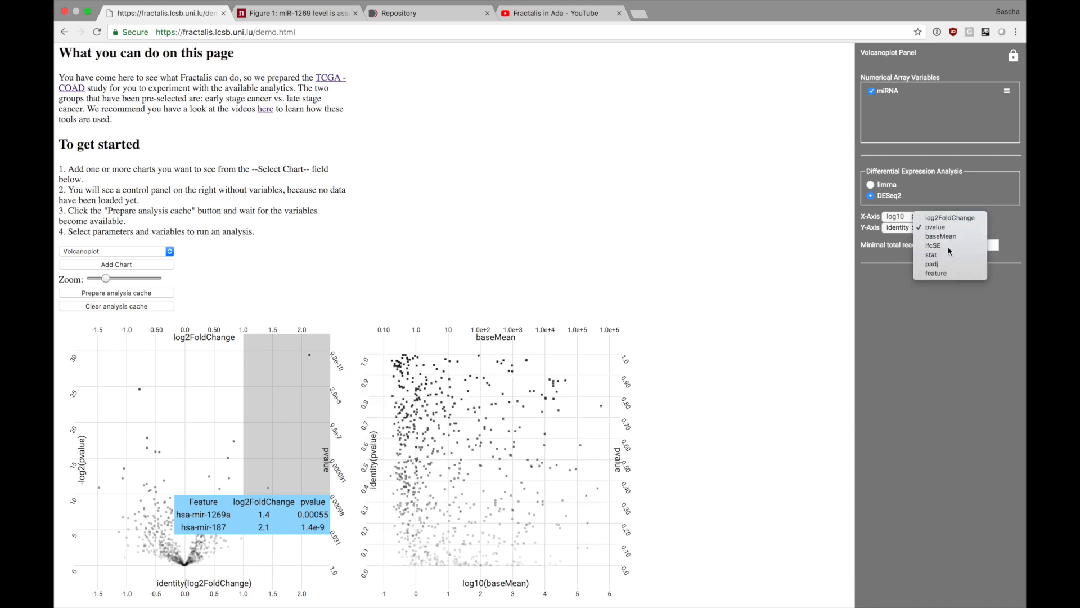
click(949, 246)
click(951, 227)
click(949, 246)
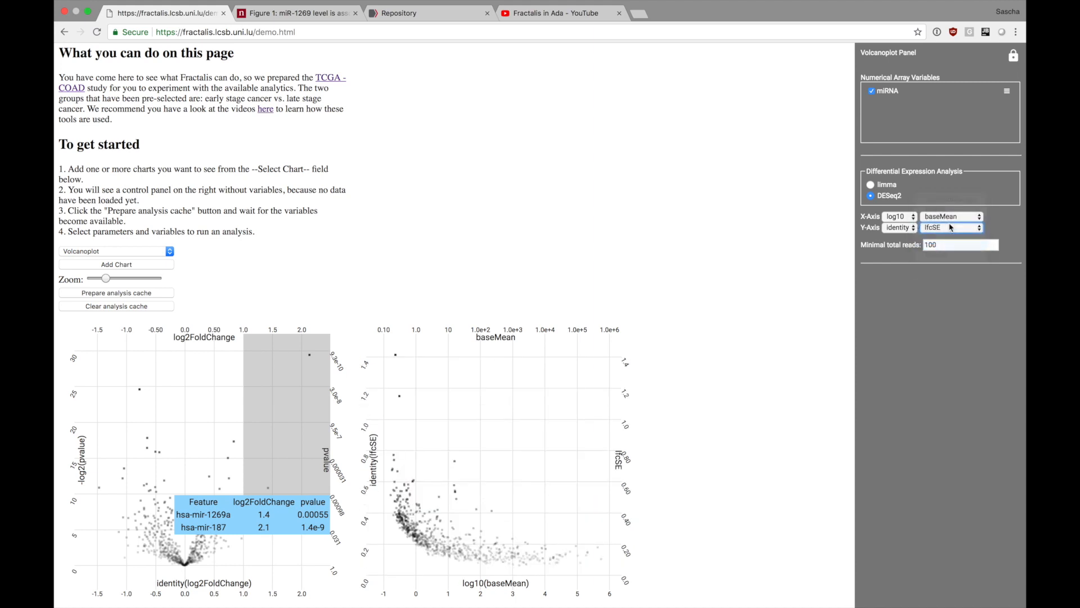
click(948, 230)
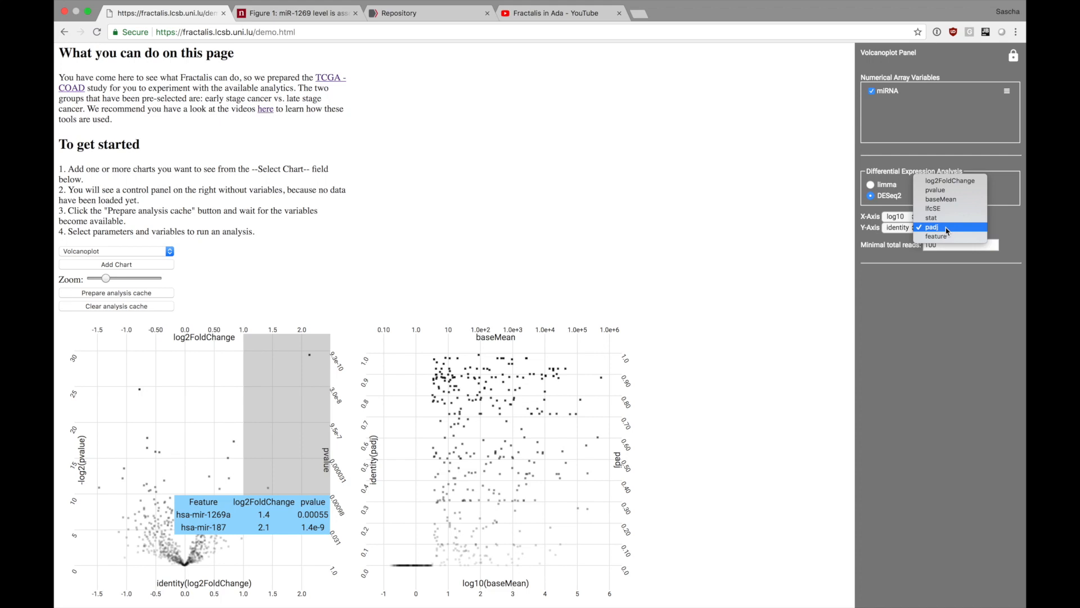
click(950, 181)
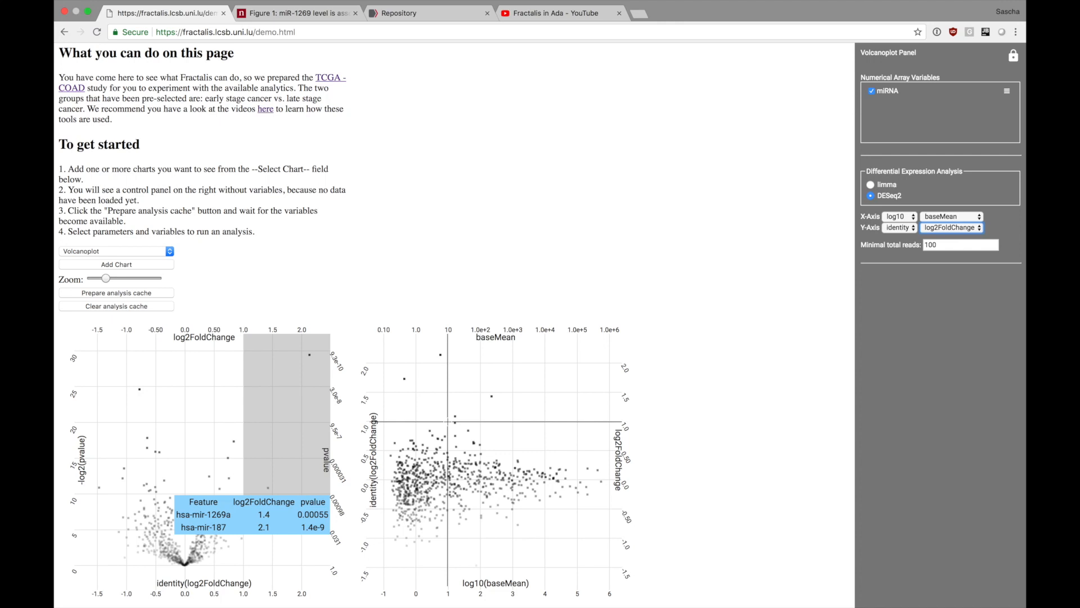
Select the MA plot points with baseMean above about 10 and log2FoldChange above about 1.0, and compare them with Figure 1b.
drag(447, 421, 651, 306)
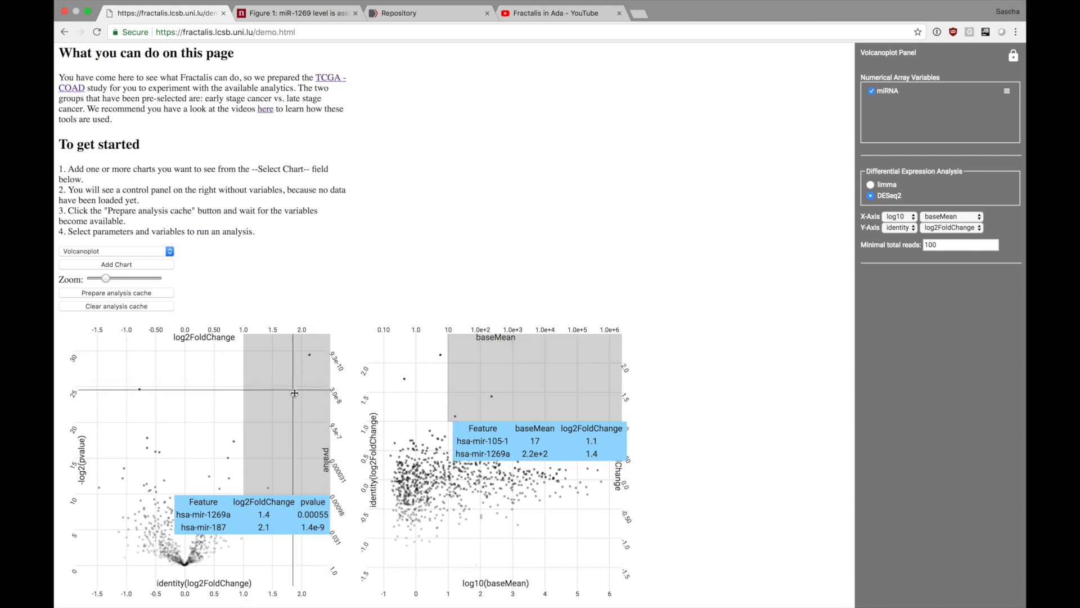
click(322, 15)
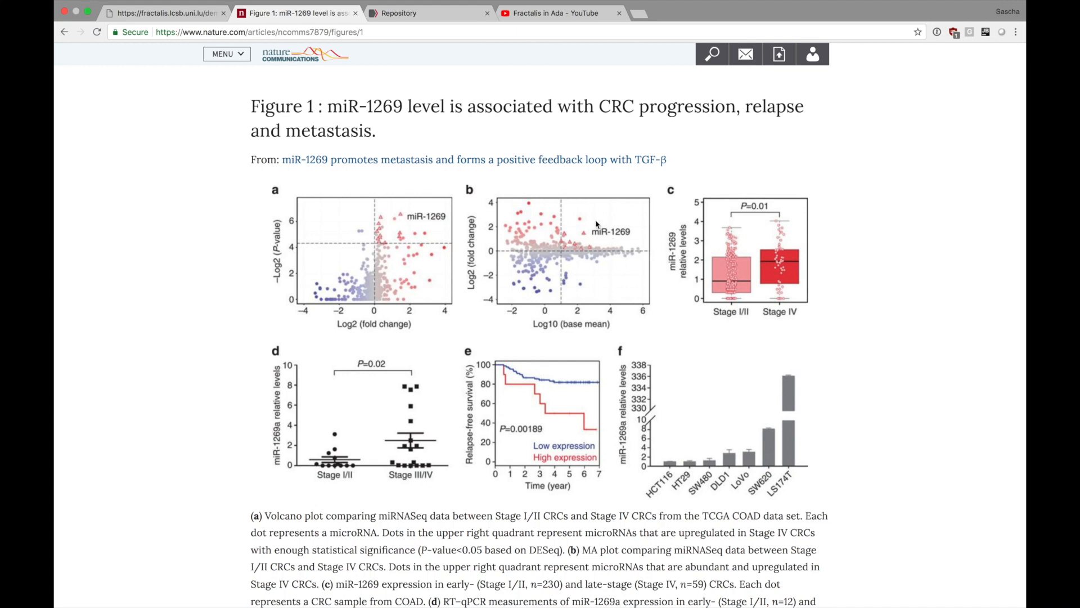
scroll(360, 264, up, 2)
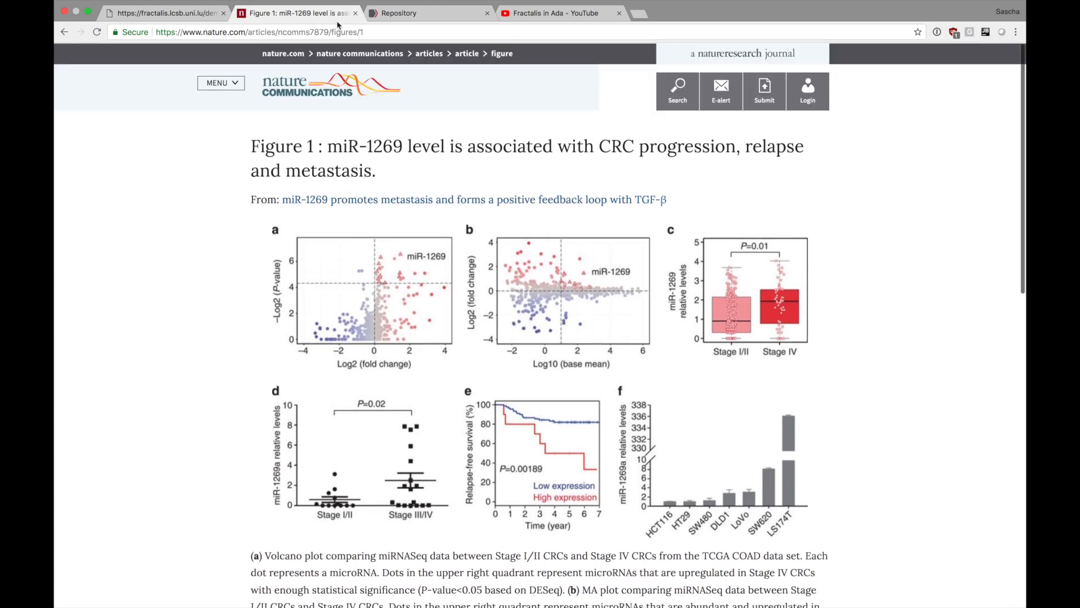
scroll(351, 256, down, 2)
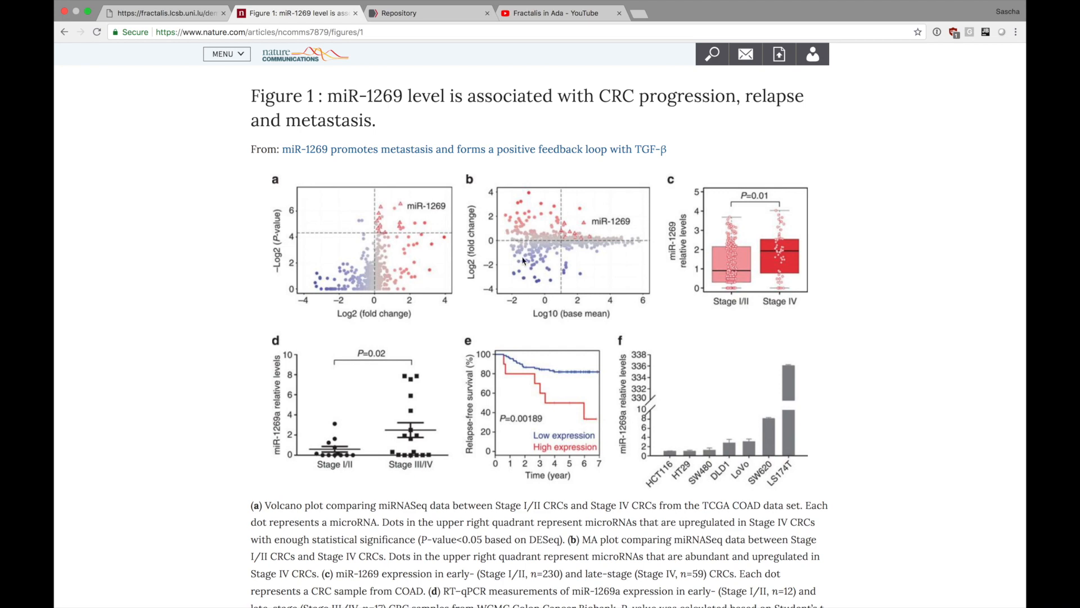
click(504, 201)
click(181, 14)
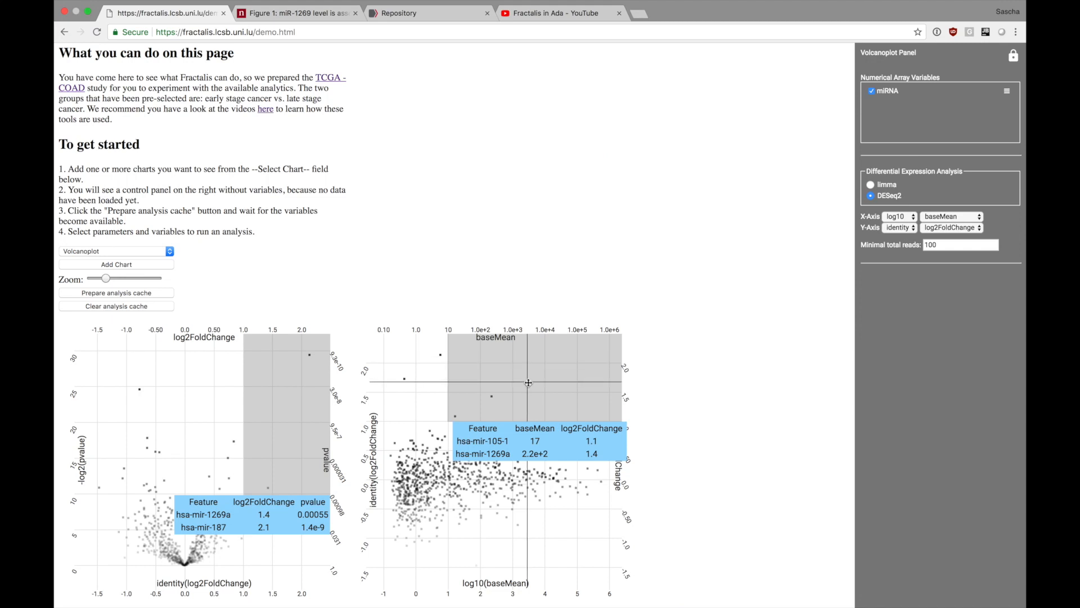
Add a Boxplot chart to the demo page.
click(107, 252)
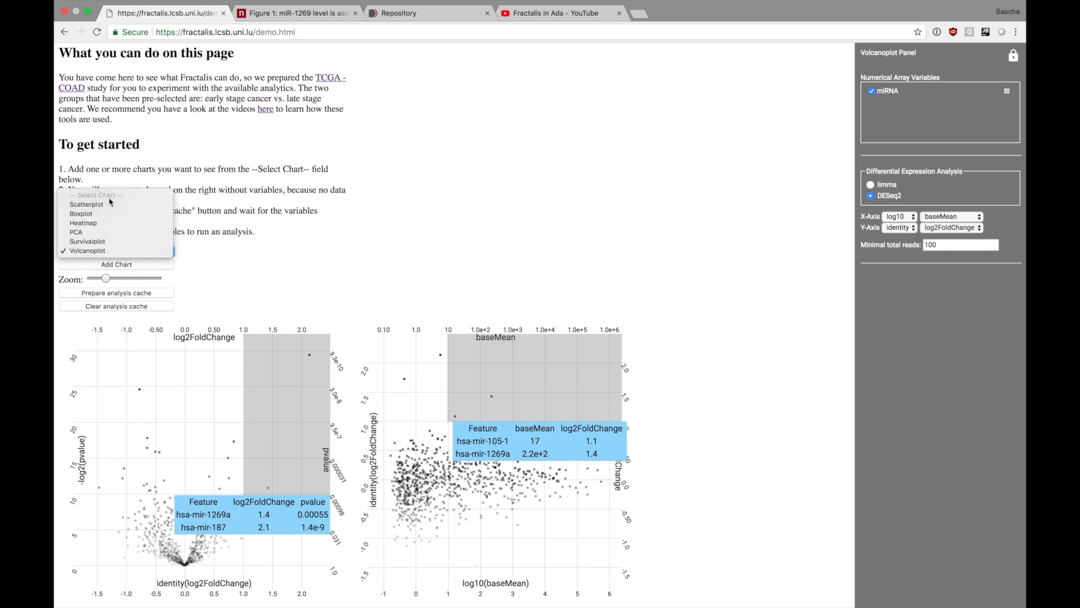
click(111, 215)
click(118, 265)
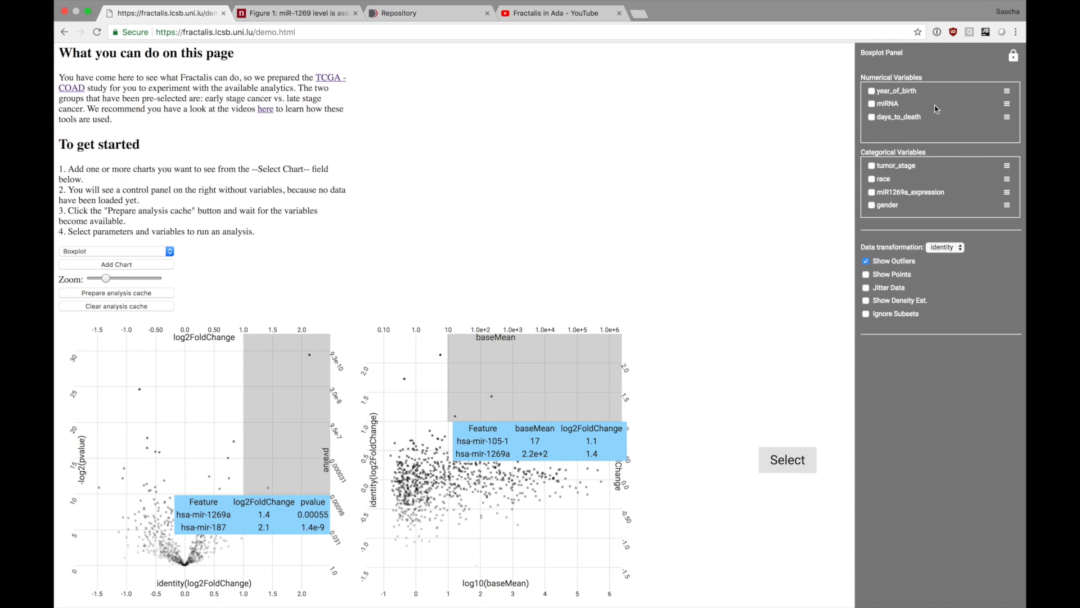
Search the feature filter of the boxplot's miRNA variable for 1269.
click(1007, 105)
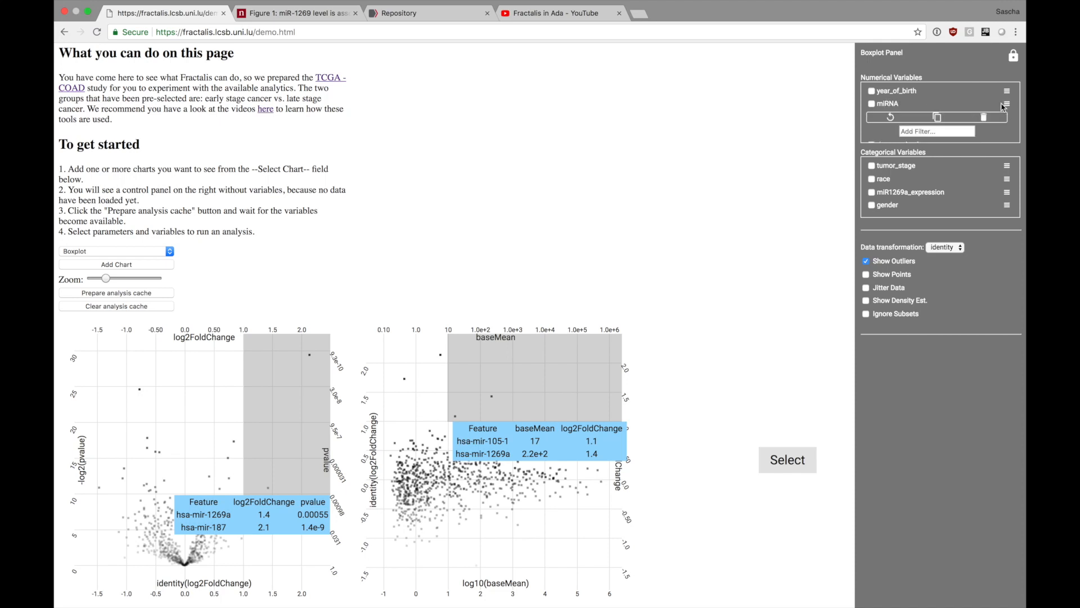
scroll(925, 130, down, 2)
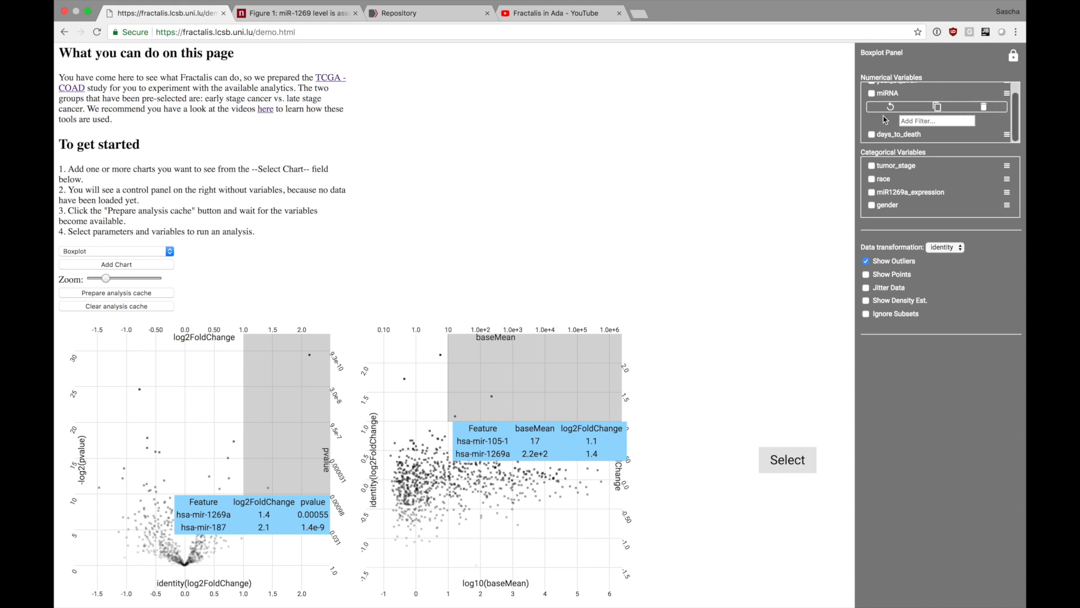
click(927, 120)
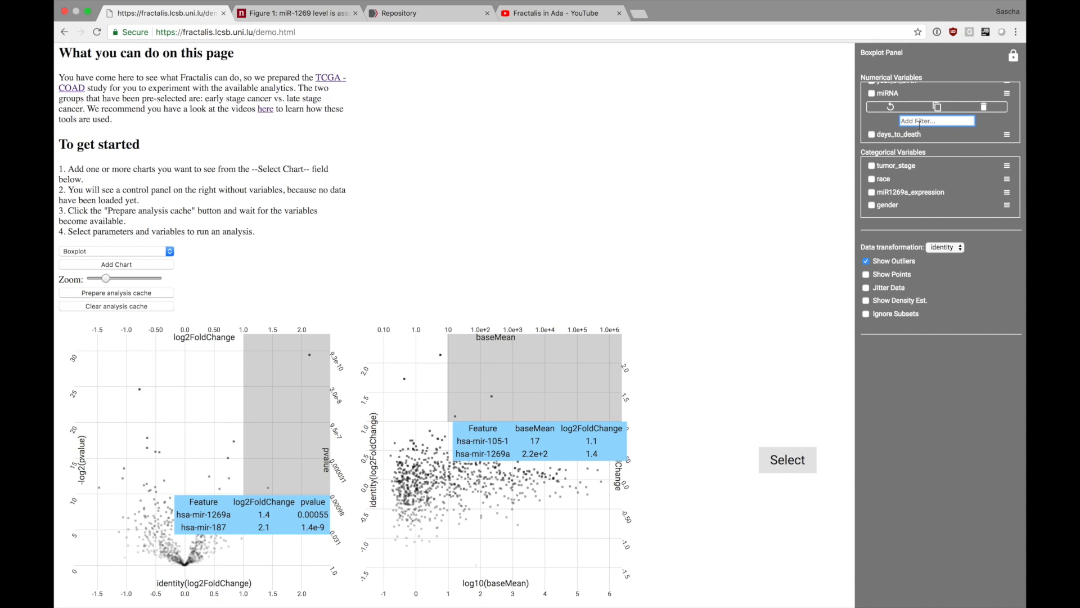
text(12)
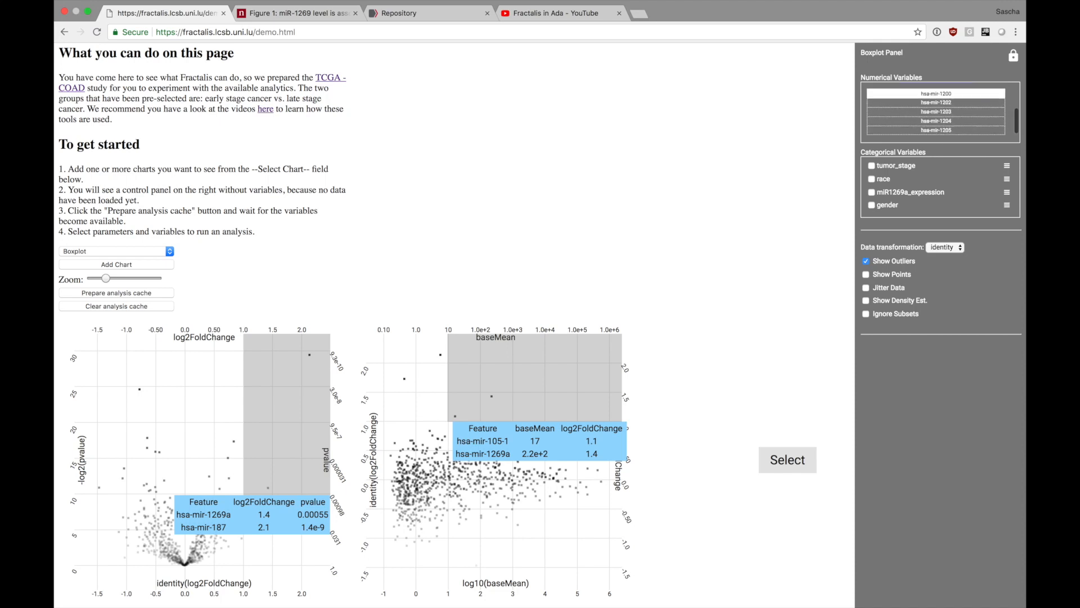
scroll(937, 124, up, 1)
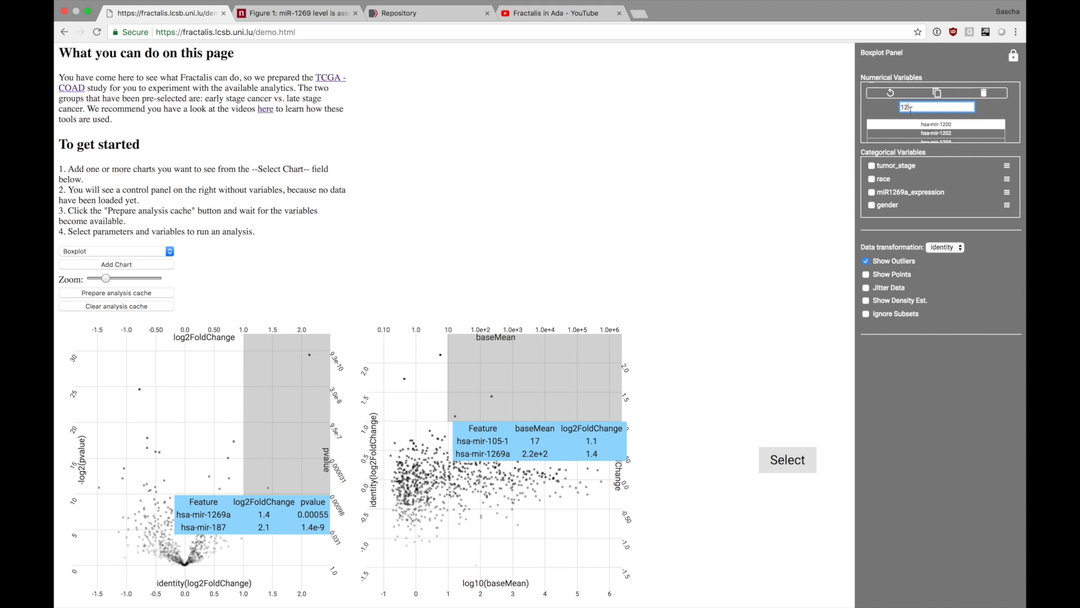
scroll(910, 110, down, 2)
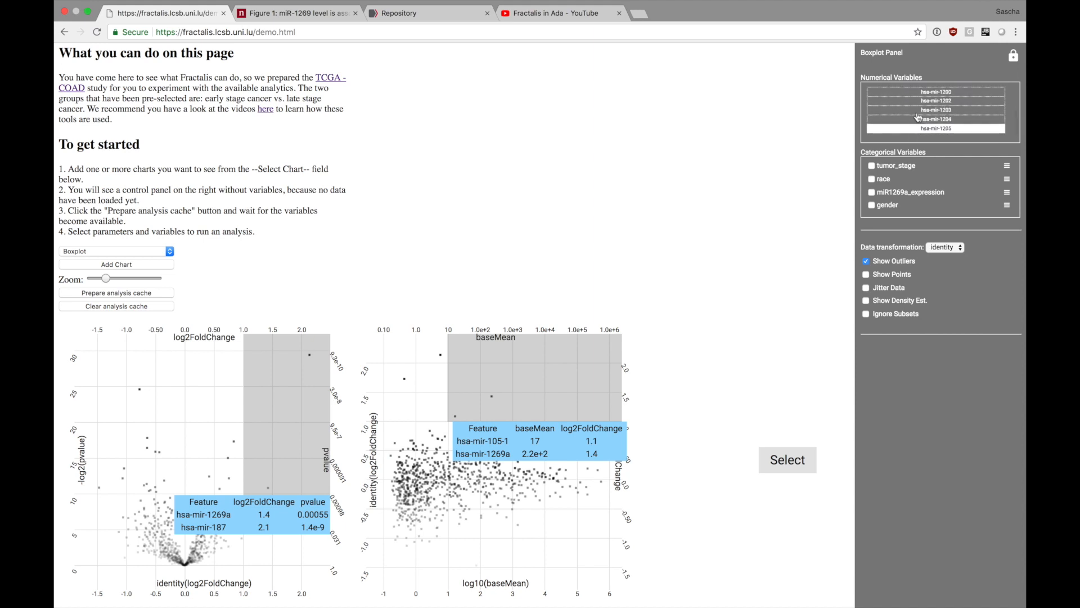
scroll(921, 115, down, 1)
scroll(923, 114, up, 3)
text(69)
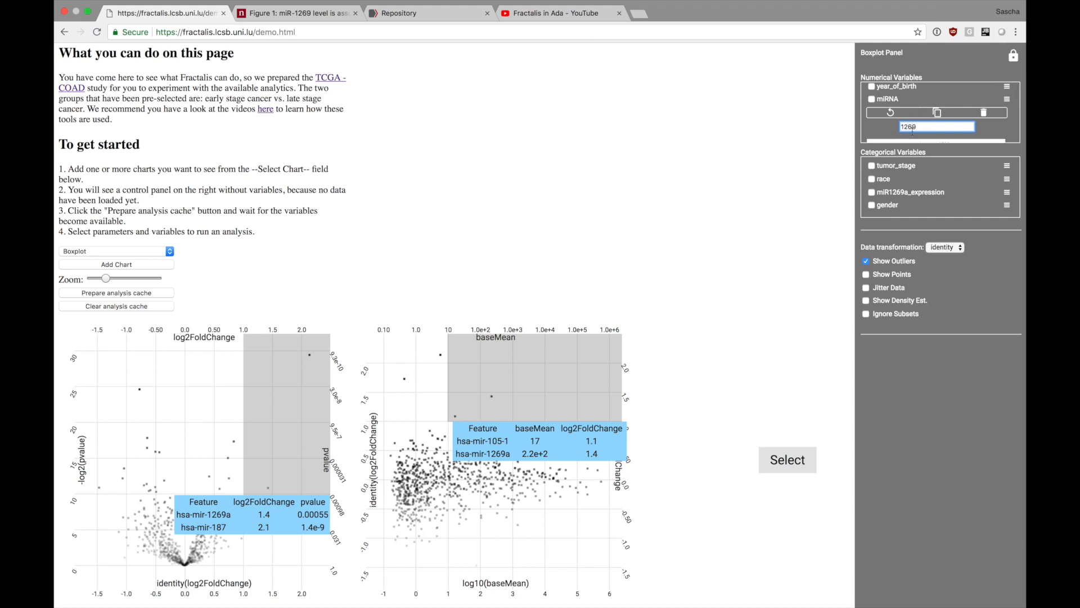
Filter the miRNA variable to hsa-mir-1269a and select miRNA as the boxplot's numerical variable.
scroll(925, 132, down, 2)
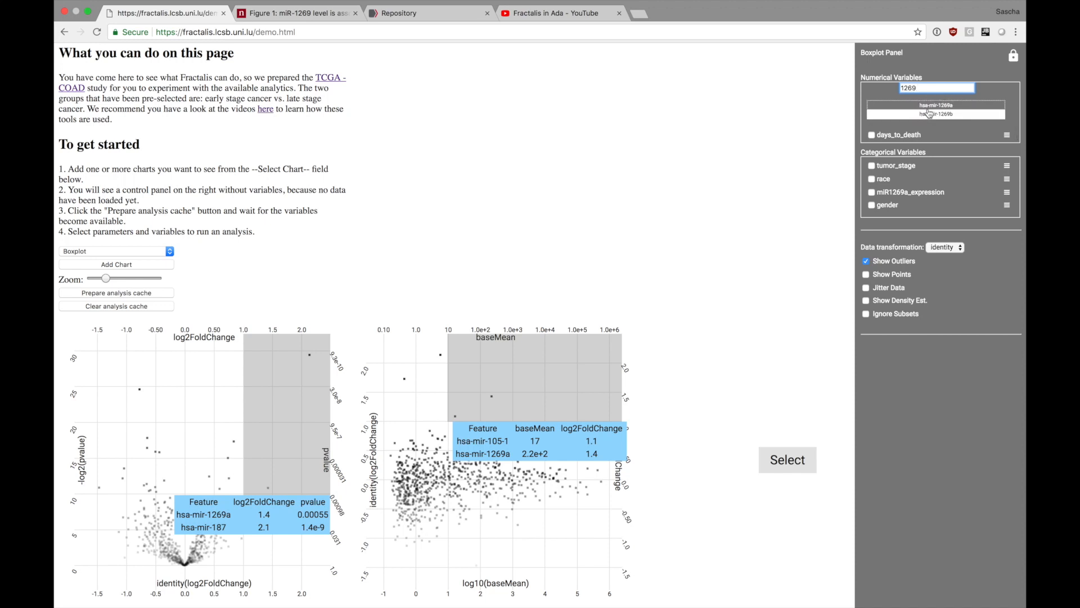
click(928, 113)
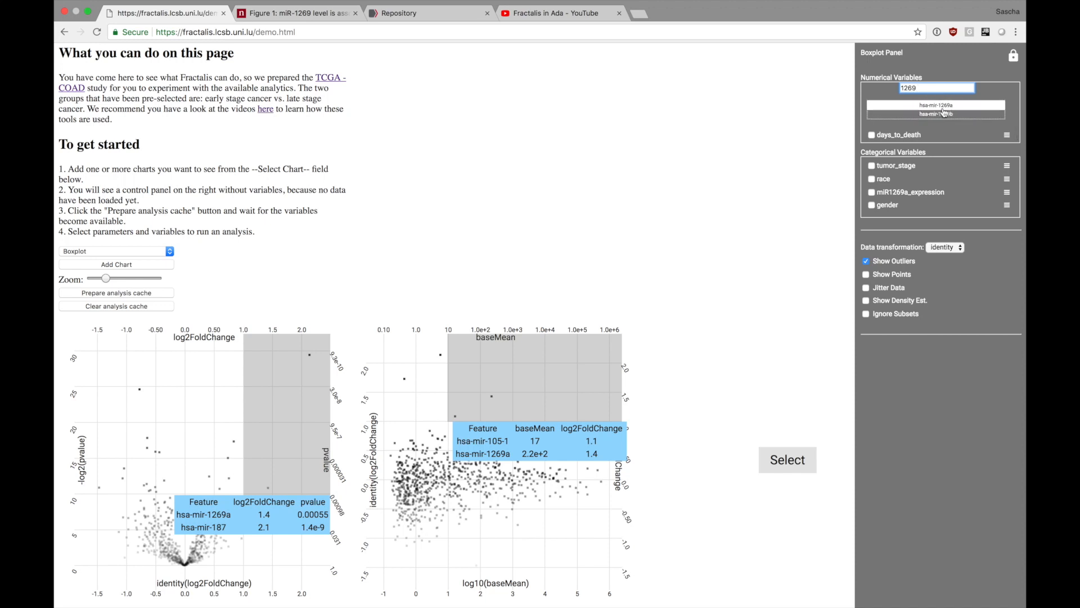
click(955, 105)
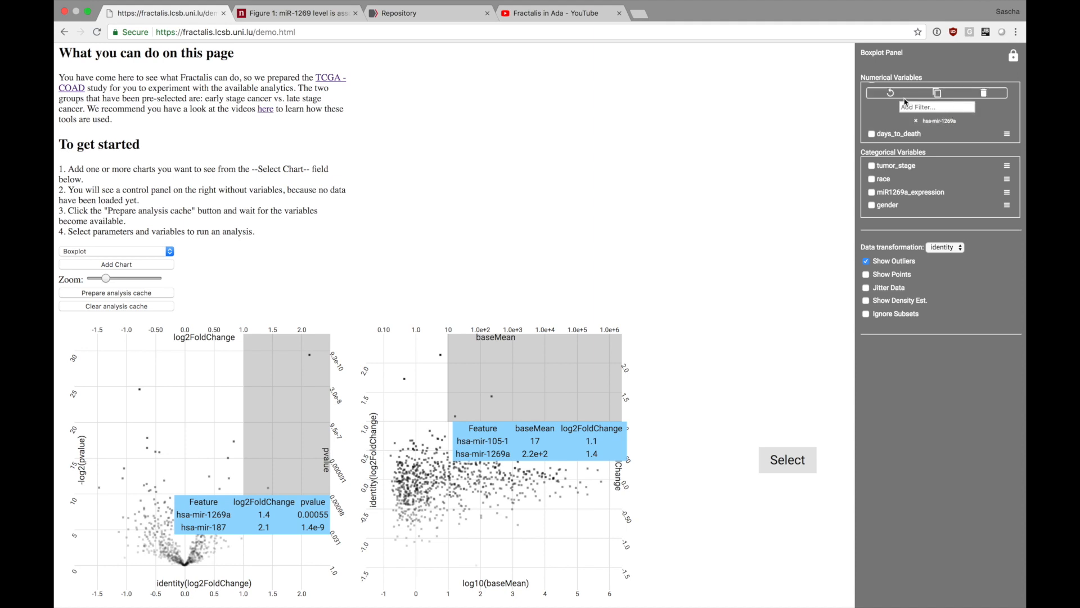
scroll(908, 127, up, 2)
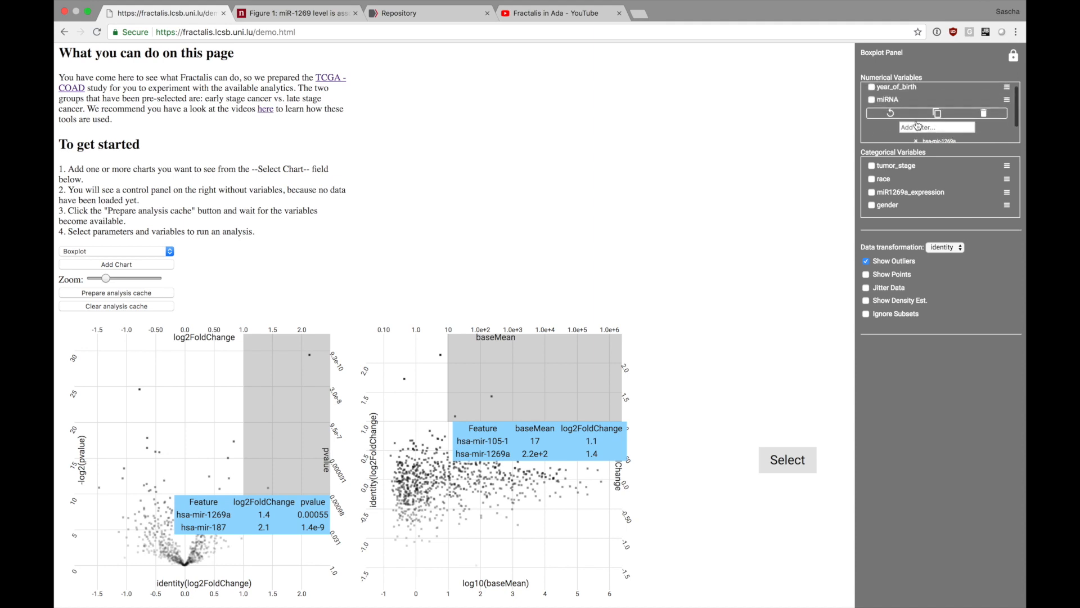
click(874, 105)
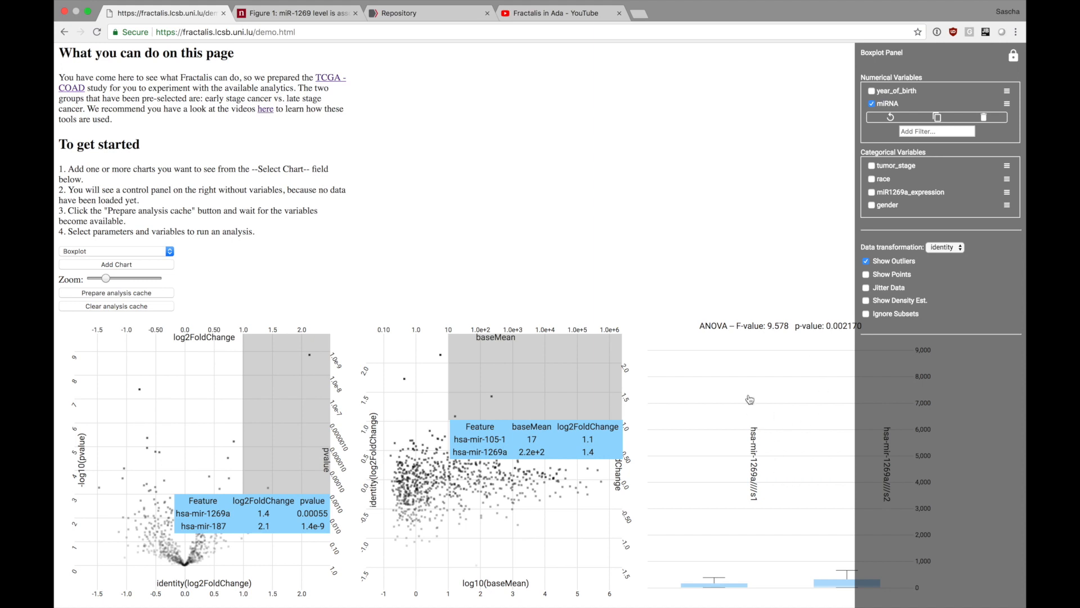
Hide the boxplot's outliers, and try showing its data points with and without jitter before hiding them again.
click(866, 275)
click(866, 261)
click(867, 261)
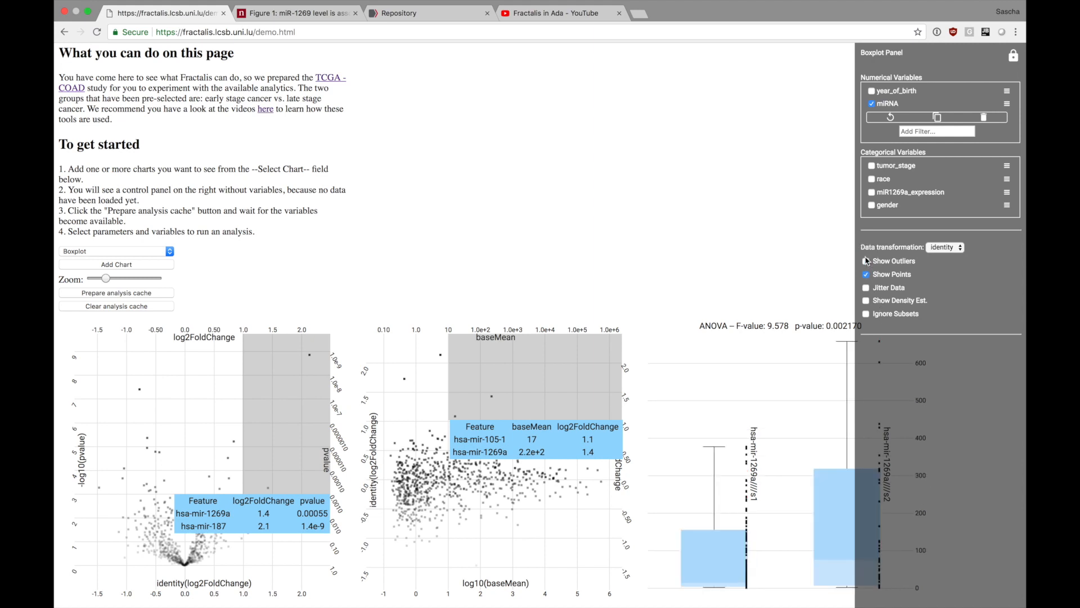
click(866, 288)
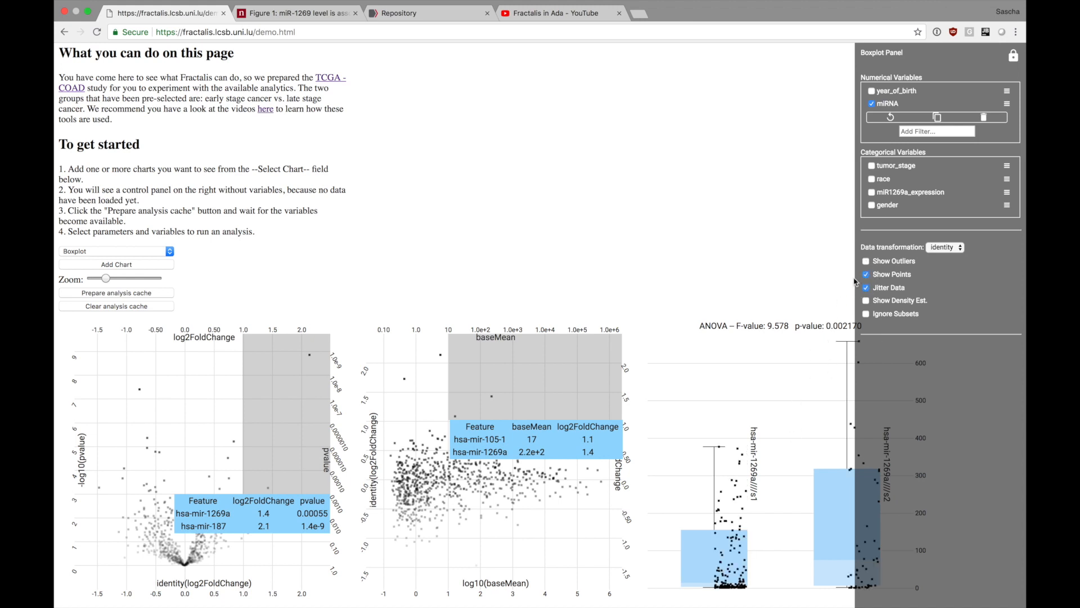
click(867, 288)
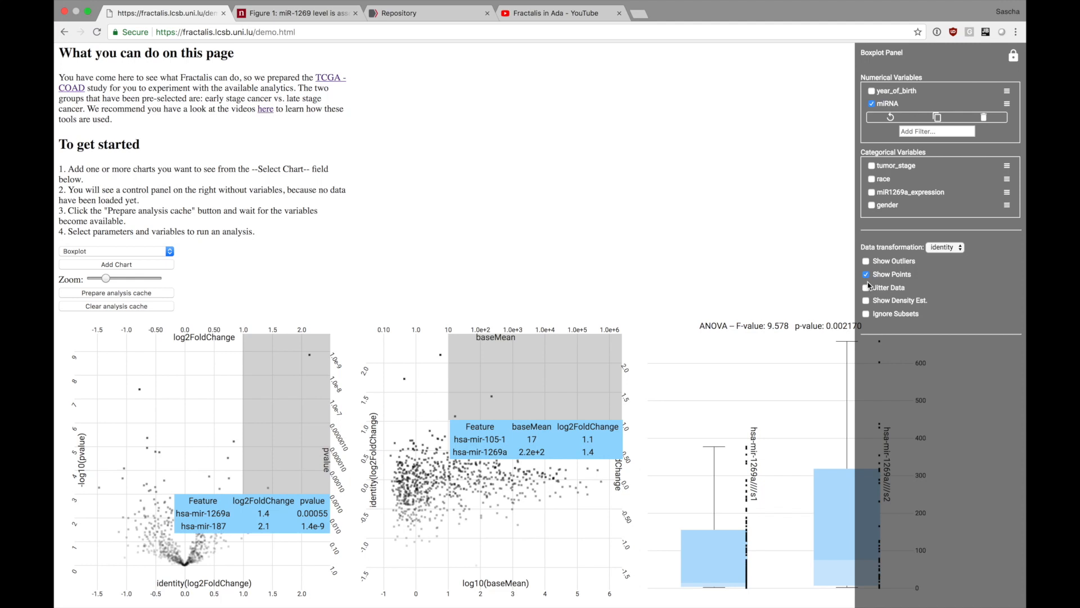
click(867, 275)
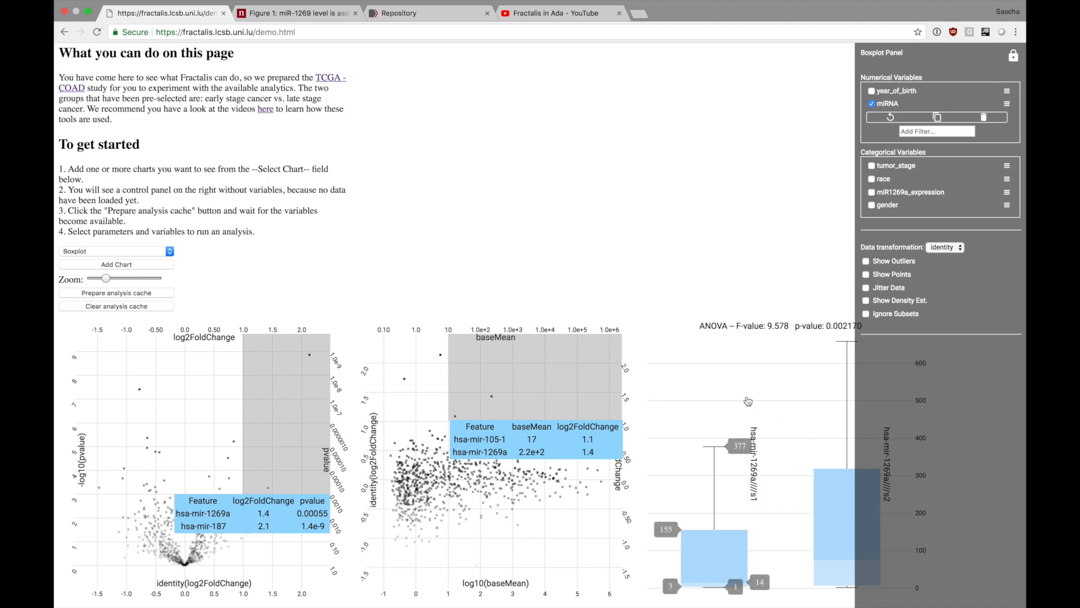
Compare the hsa-mir-1269a boxplot with Figure 1c of the paper, unpinning the control panel to uncover the whole plot.
click(297, 14)
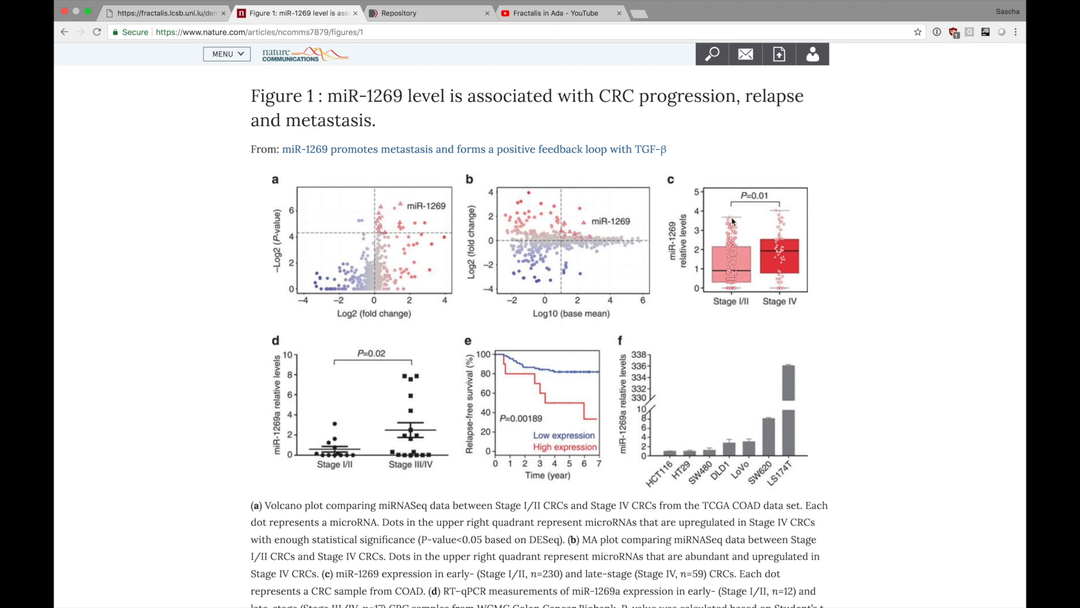
click(160, 24)
click(1013, 56)
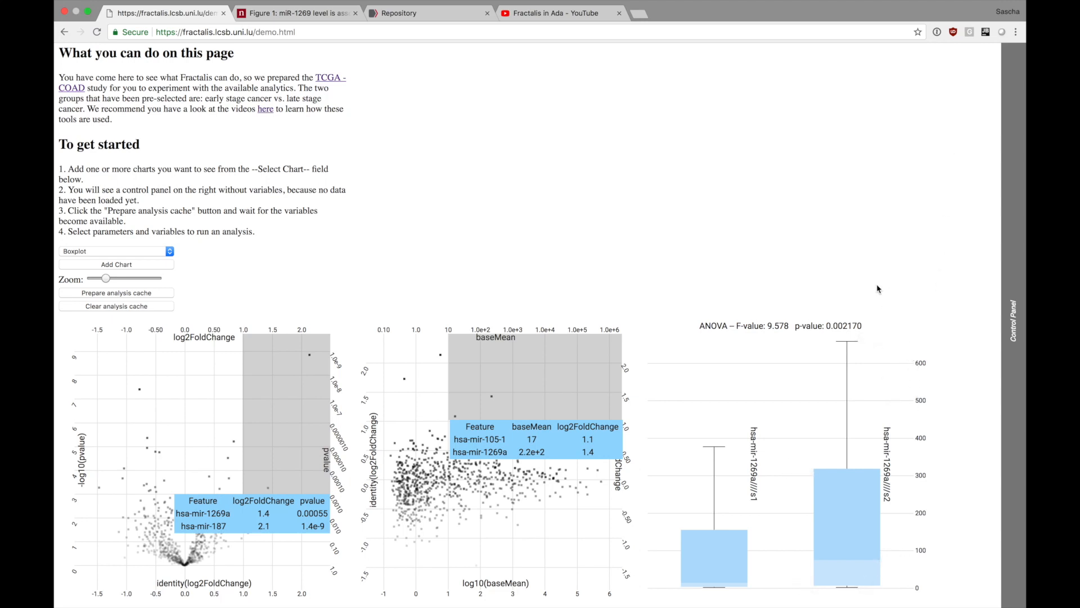
mouse_move(870, 365)
Pin the control panel open again and set the boxplot's data transformation to log10(x).
mouse_move(1006, 127)
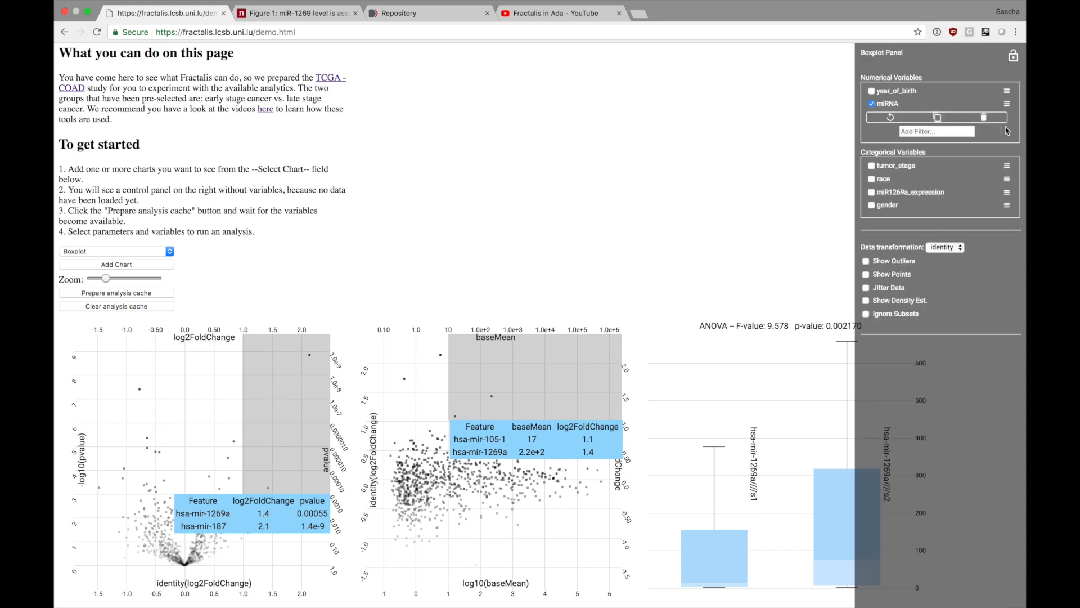
click(1012, 58)
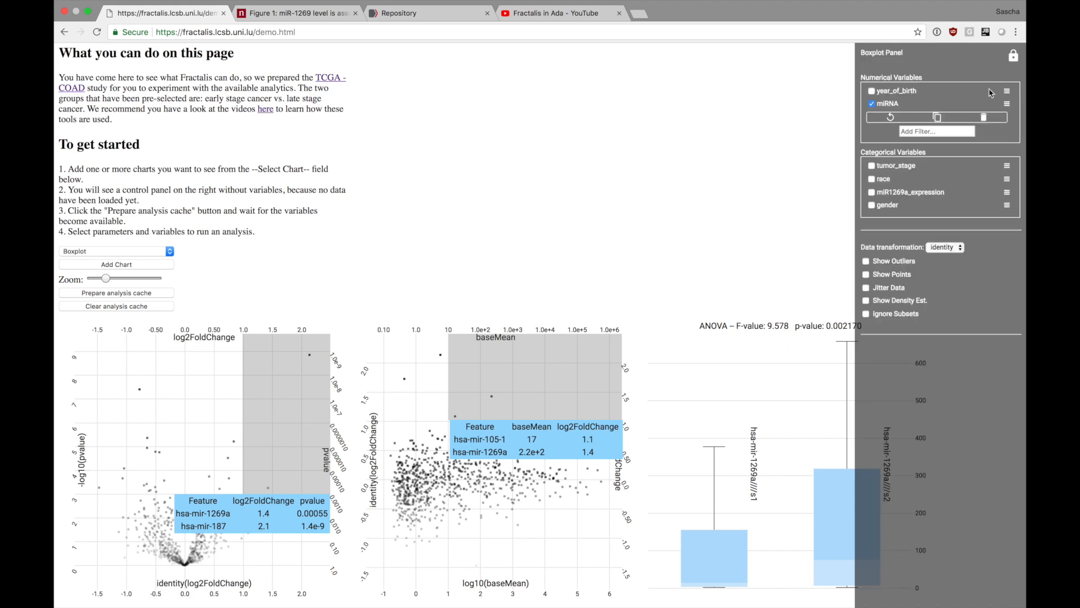
click(947, 247)
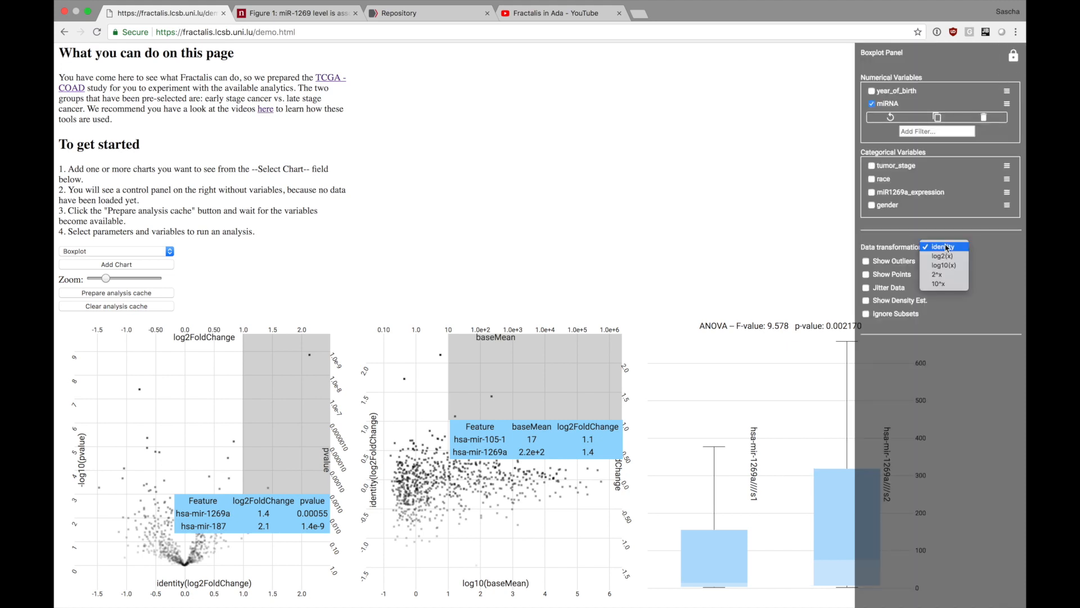
click(959, 264)
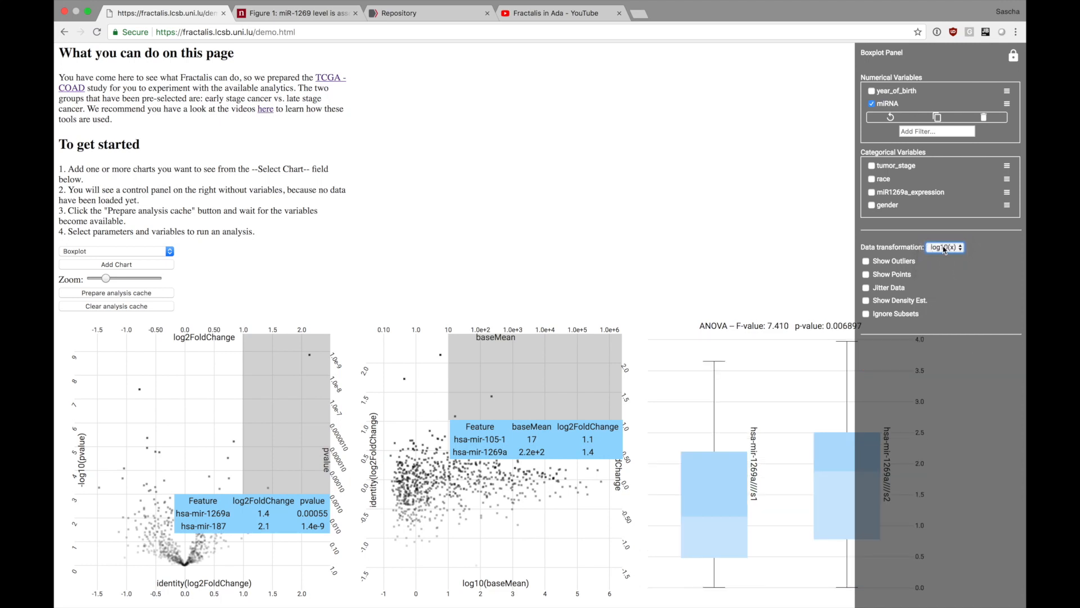
Unpin the control panel and compare the log10-transformed boxplot's box statistics and ANOVA p-value with Figure 1c.
click(1013, 57)
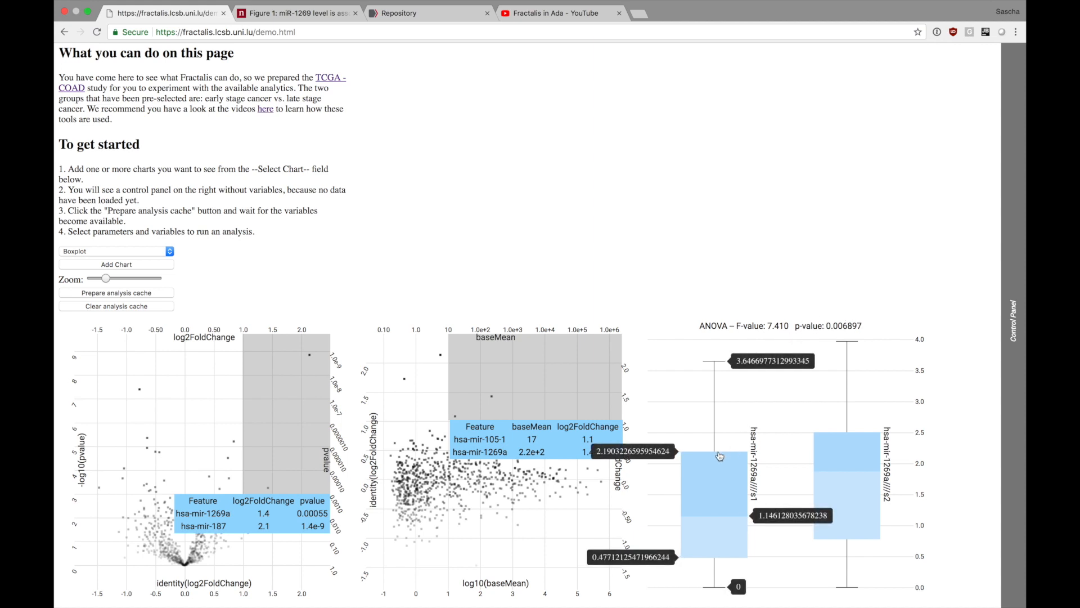
mouse_move(717, 448)
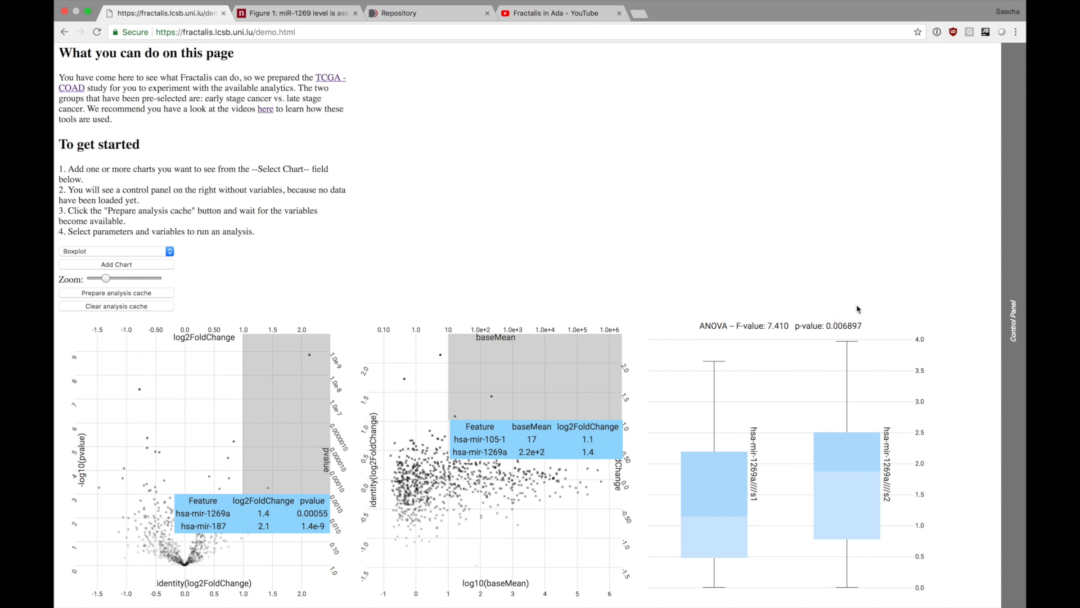
click(304, 15)
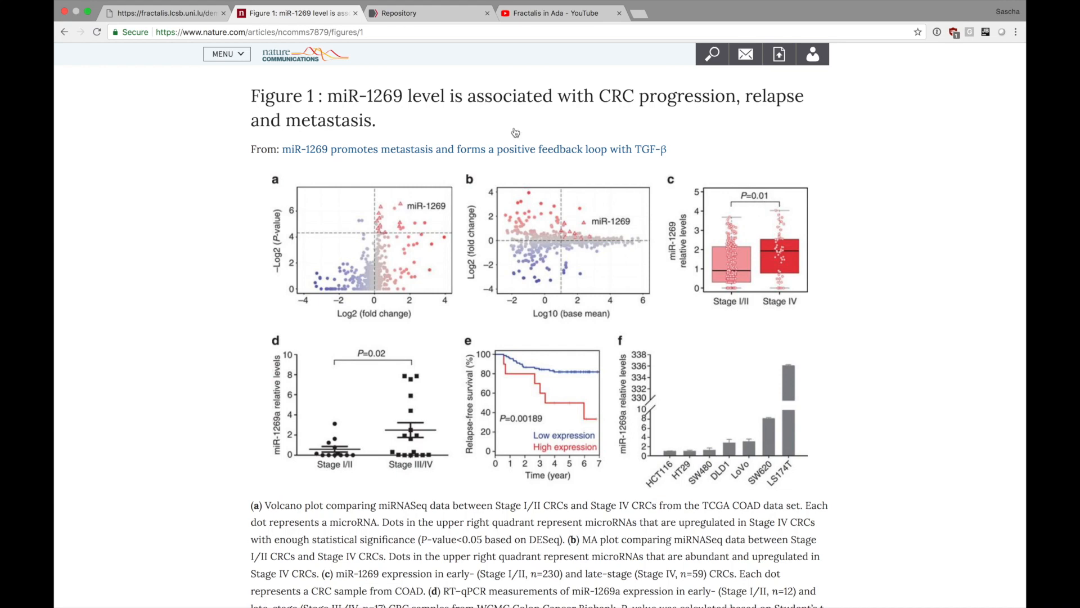
click(169, 26)
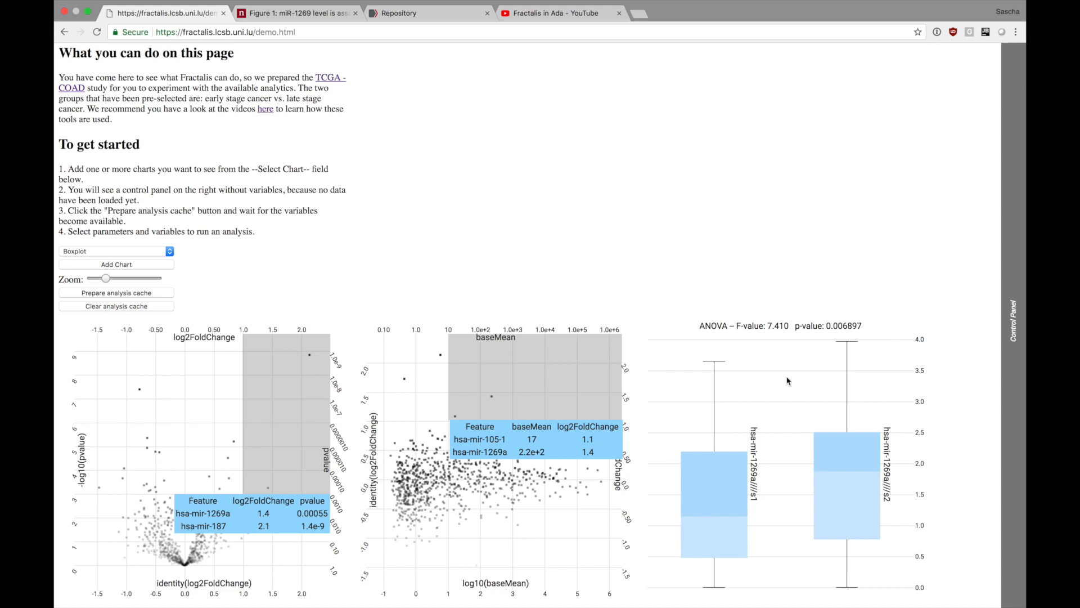
mouse_move(757, 454)
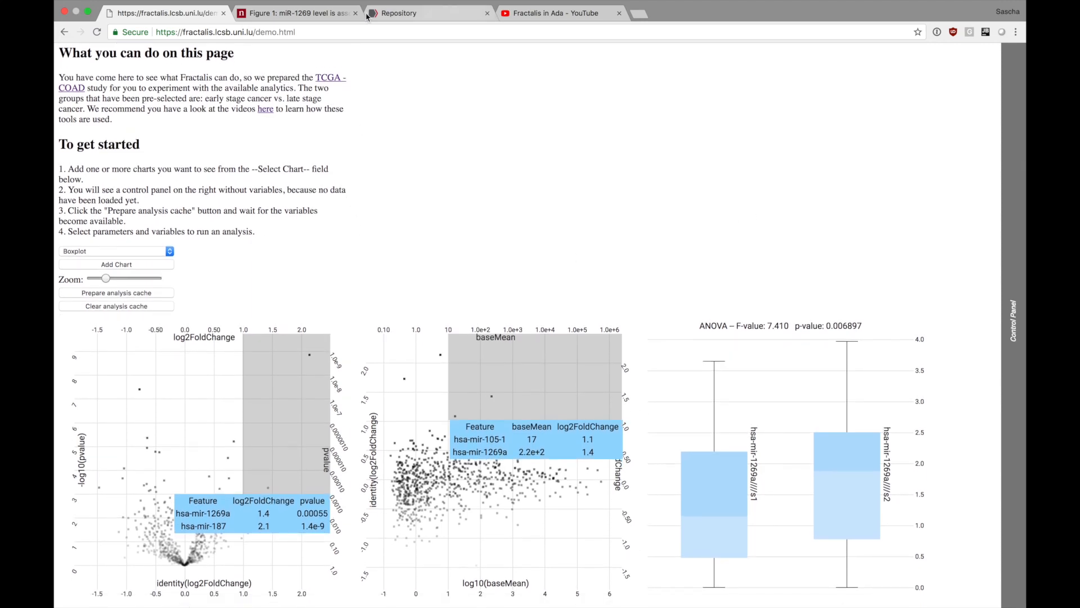
Look at the relapse-free survival curves in Figure 1e of the paper and return to the Fractalis demo.
click(403, 13)
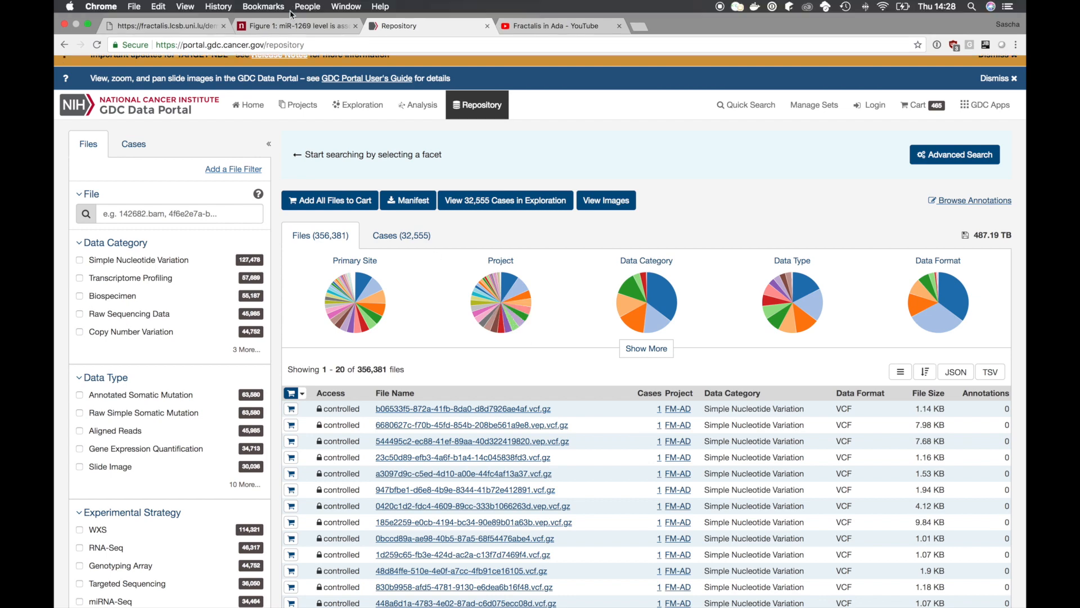
click(288, 12)
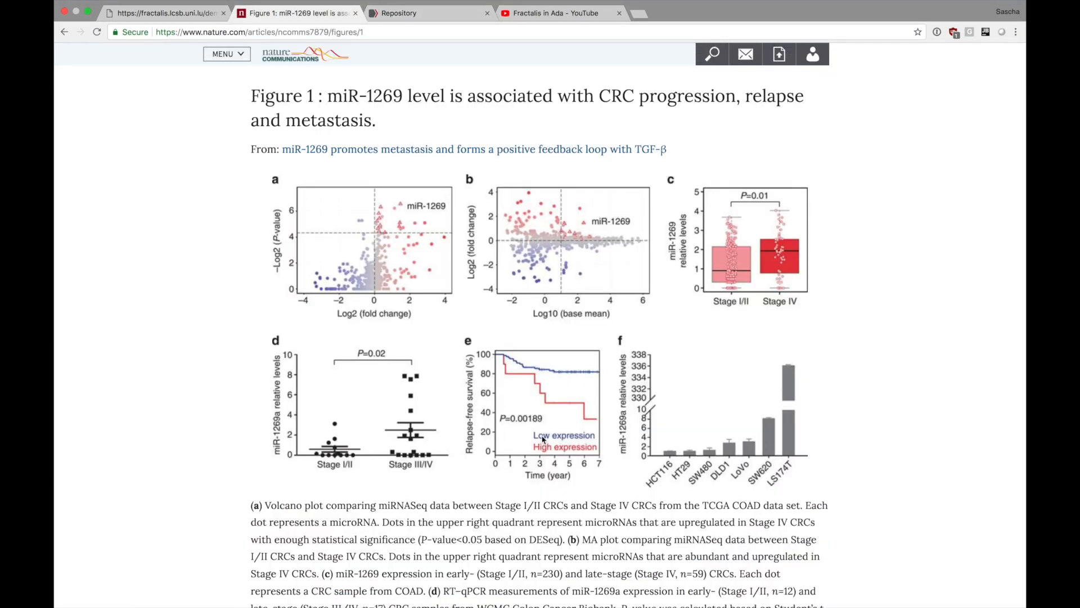
click(164, 26)
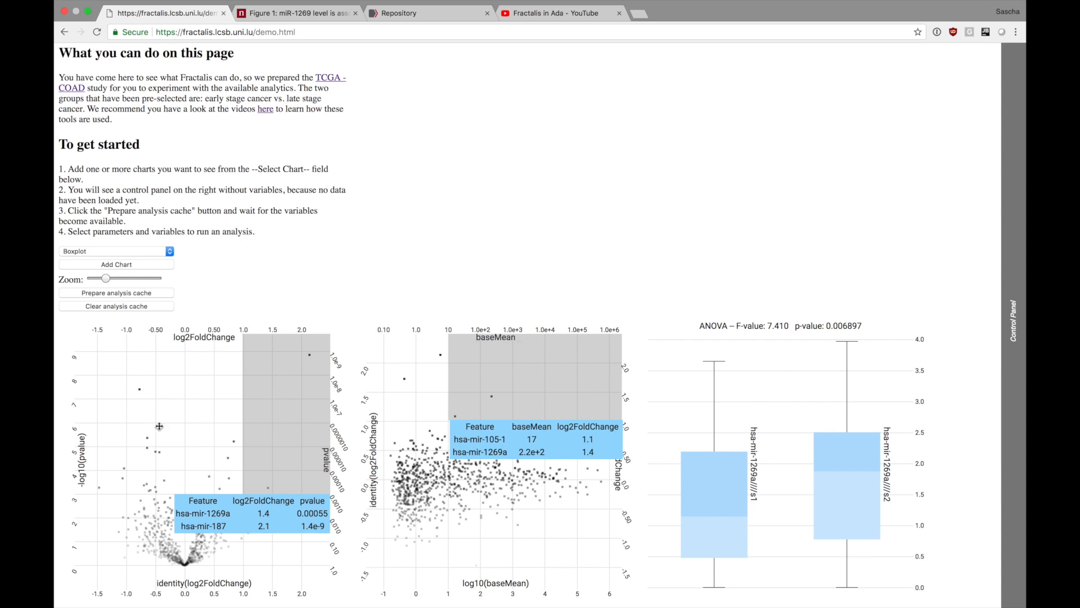
Clear the volcano plot's point selection and enlarge the charts slightly with the page's chart zoom.
click(174, 375)
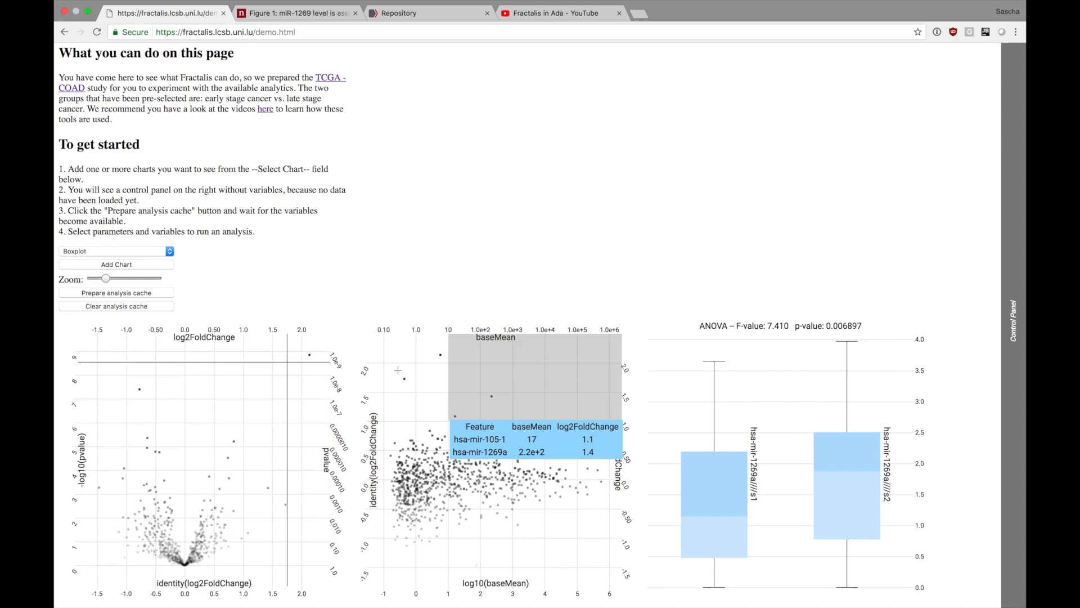
click(108, 280)
drag(111, 281, 118, 281)
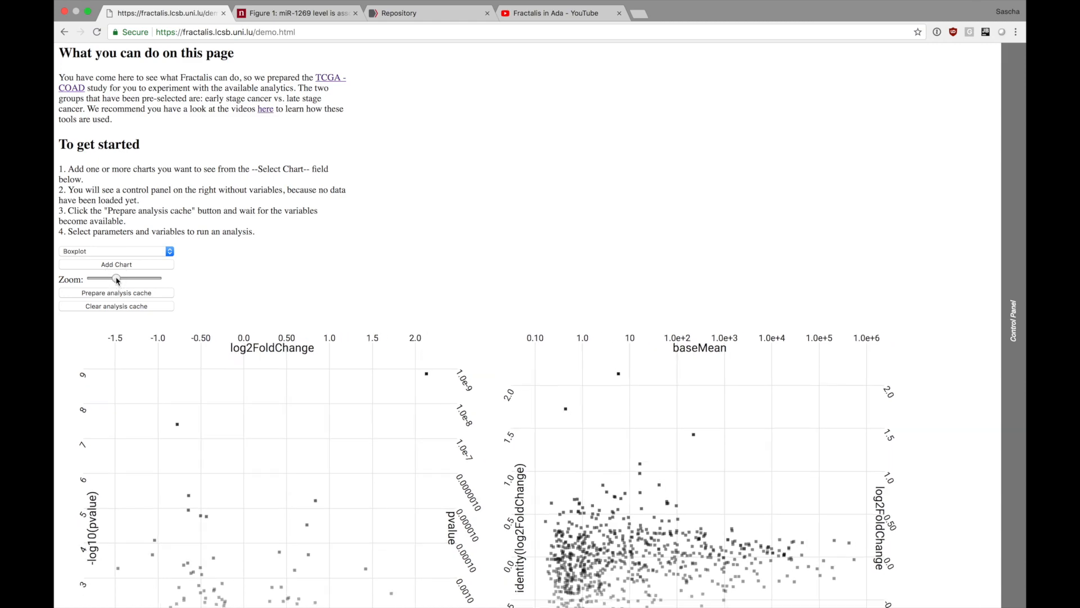
scroll(324, 315, down, 10)
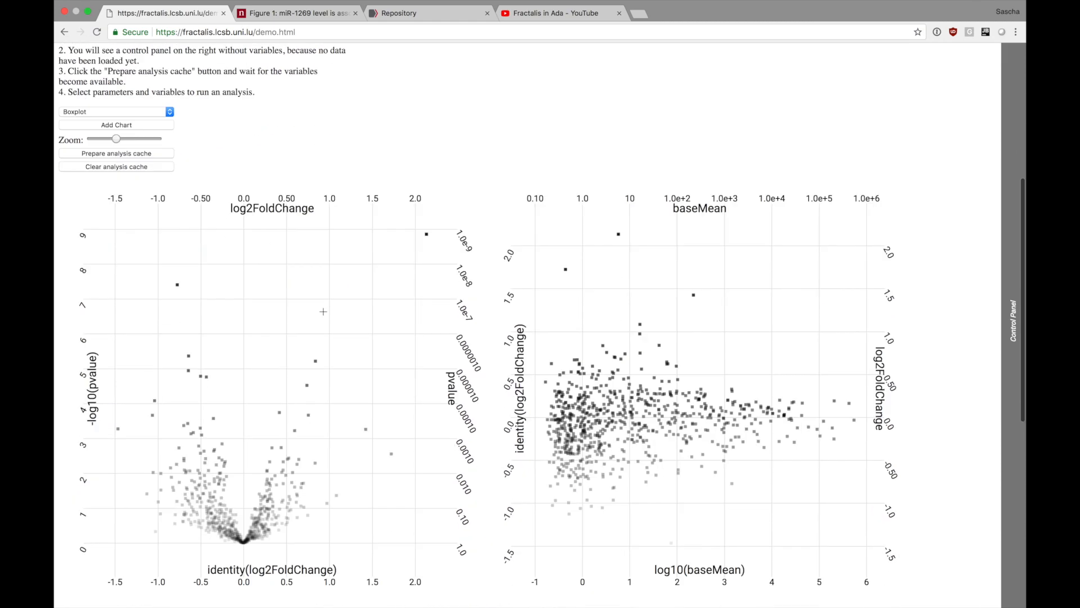
scroll(324, 315, up, 9)
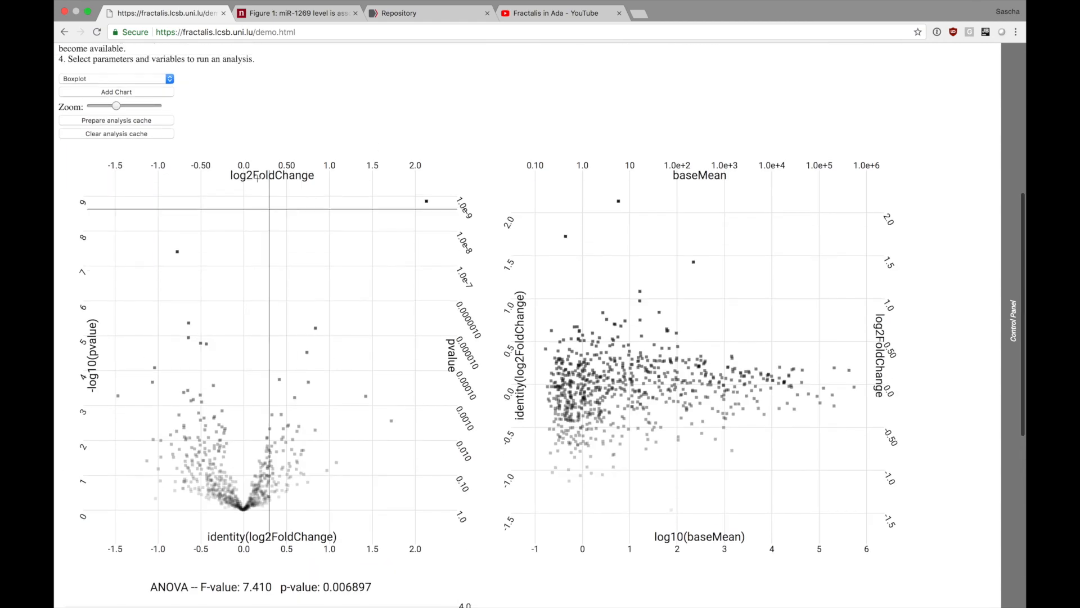
Add a Survivalplot chart to the Fractalis demo page and bring its empty chart area into view.
click(153, 163)
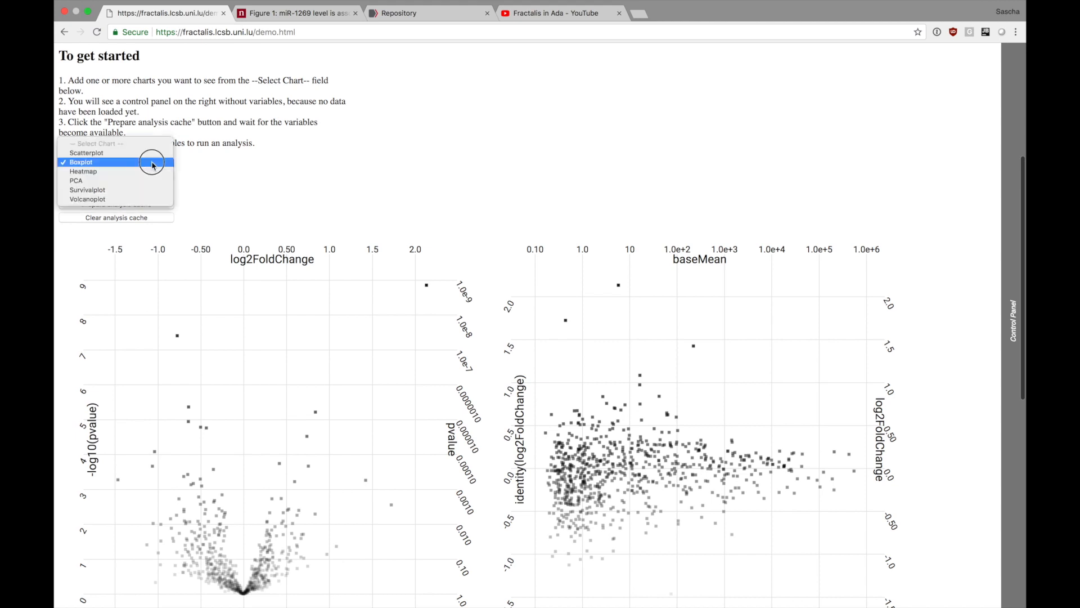
click(148, 193)
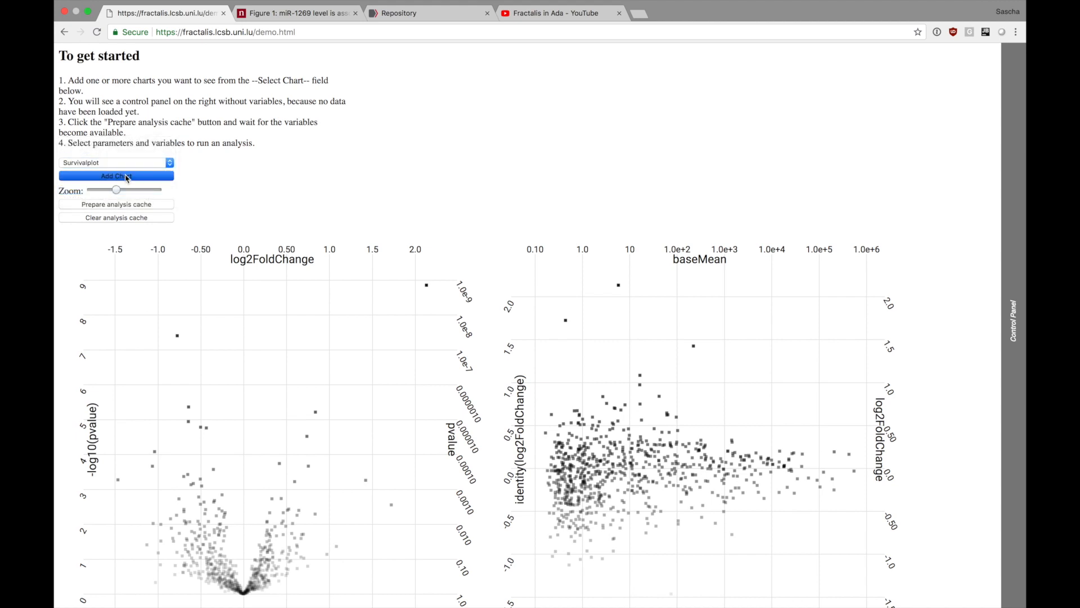
scroll(482, 306, down, 10)
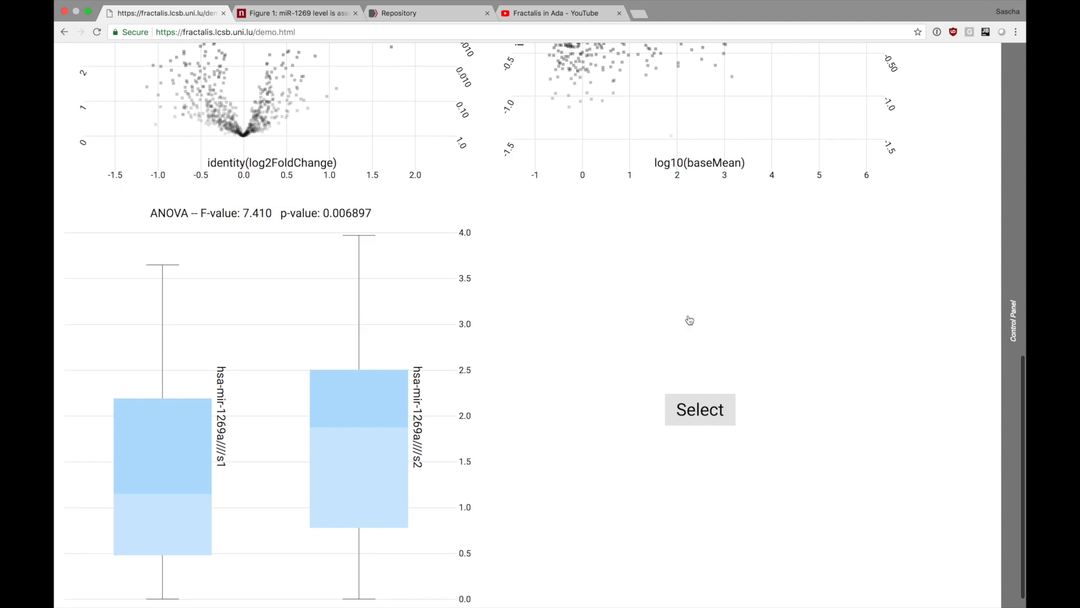
scroll(736, 290, down, 1)
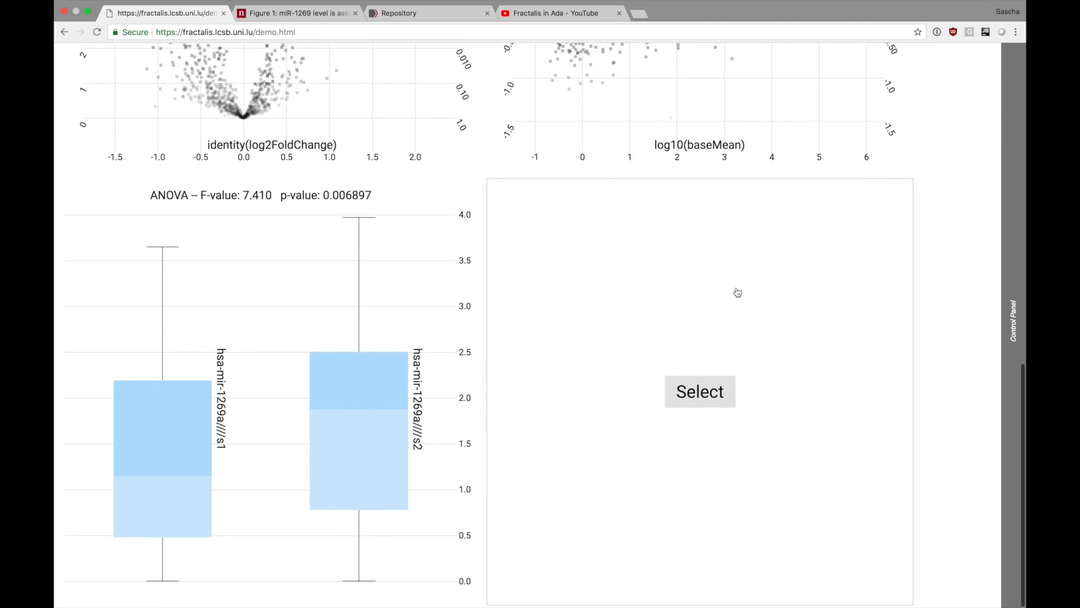
Plot survival with days_to_death as the duration variable and unpin the control panel.
mouse_move(1012, 116)
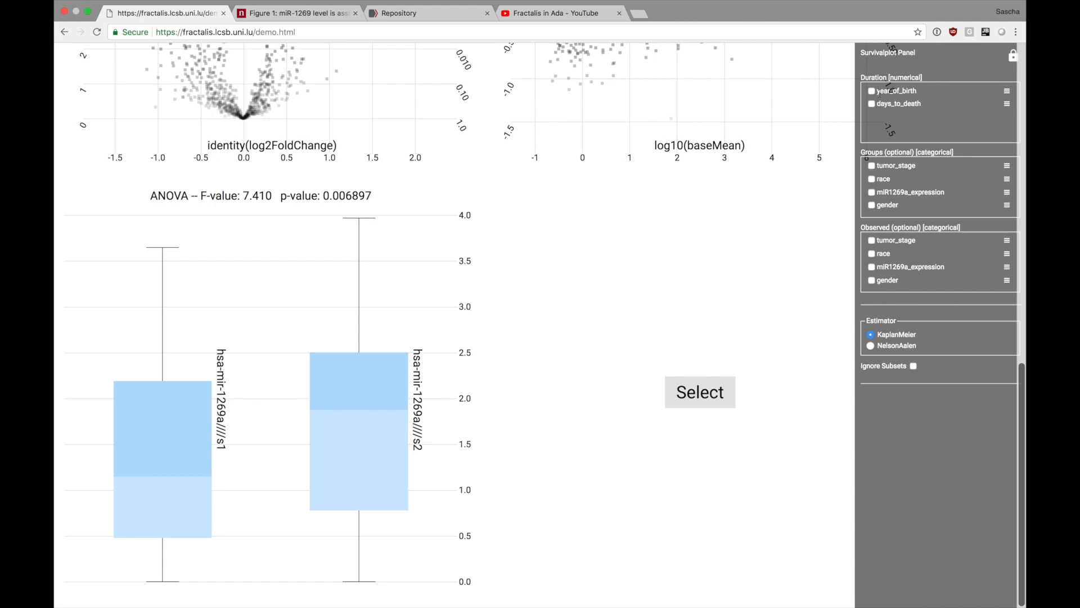
click(872, 104)
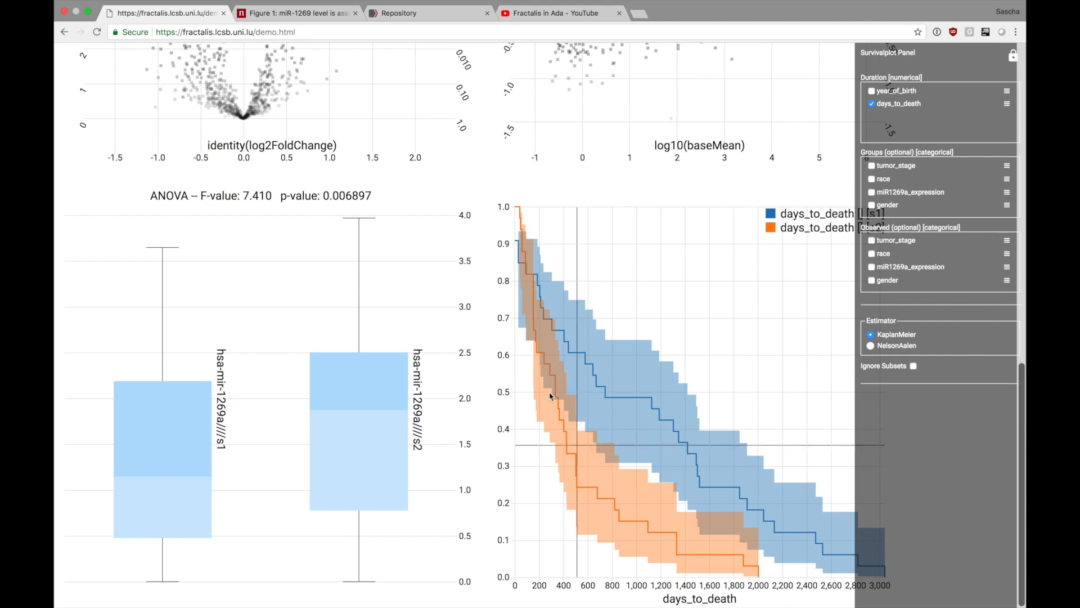
click(1008, 58)
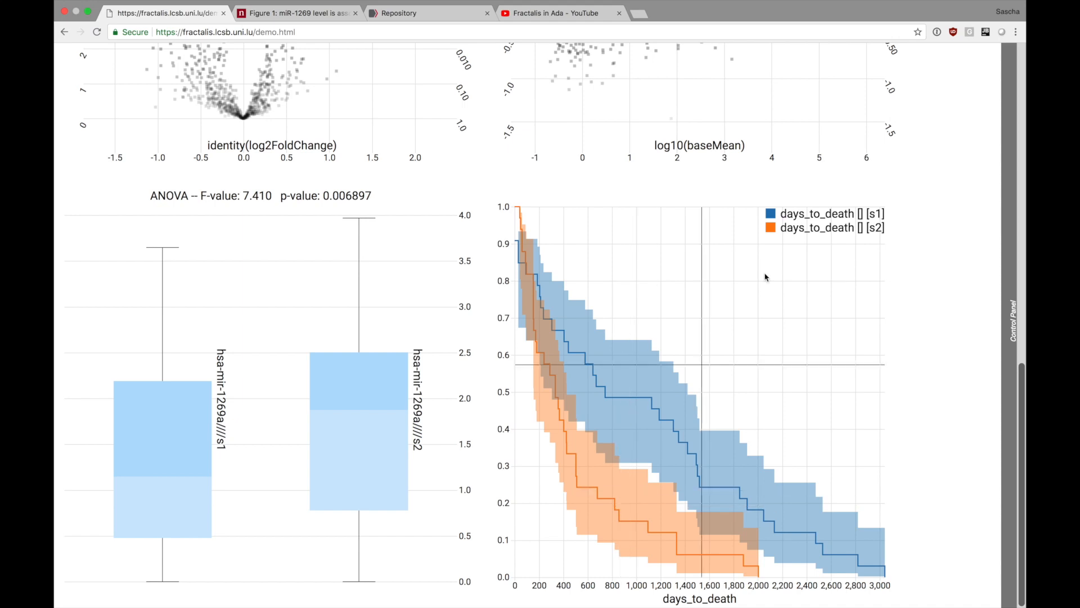
Reopen the survival plot's control panel and set the analysis to ignore the subsets.
mouse_move(1002, 81)
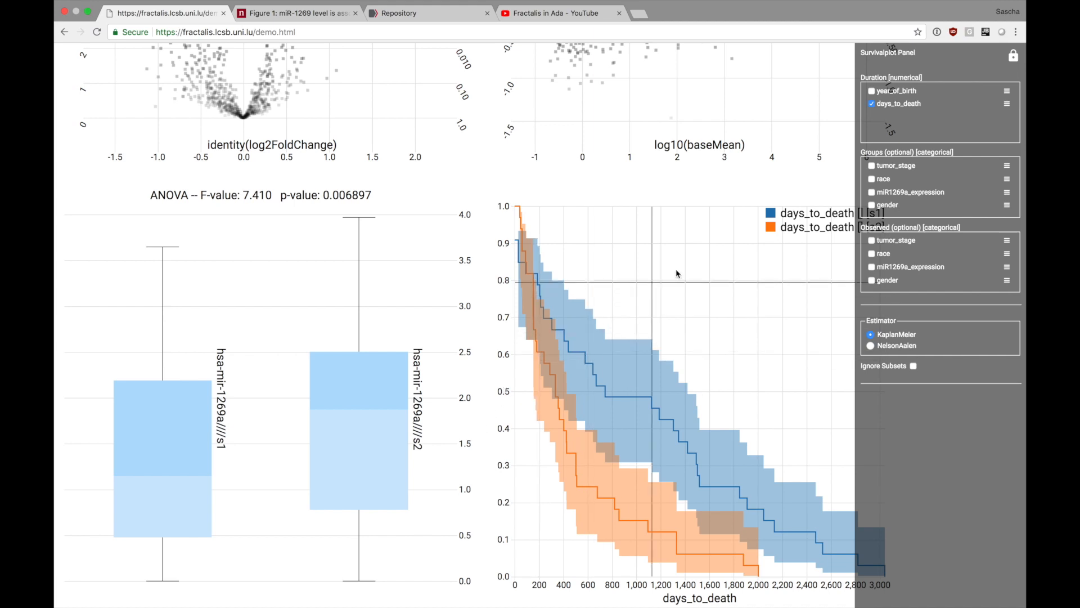
click(913, 366)
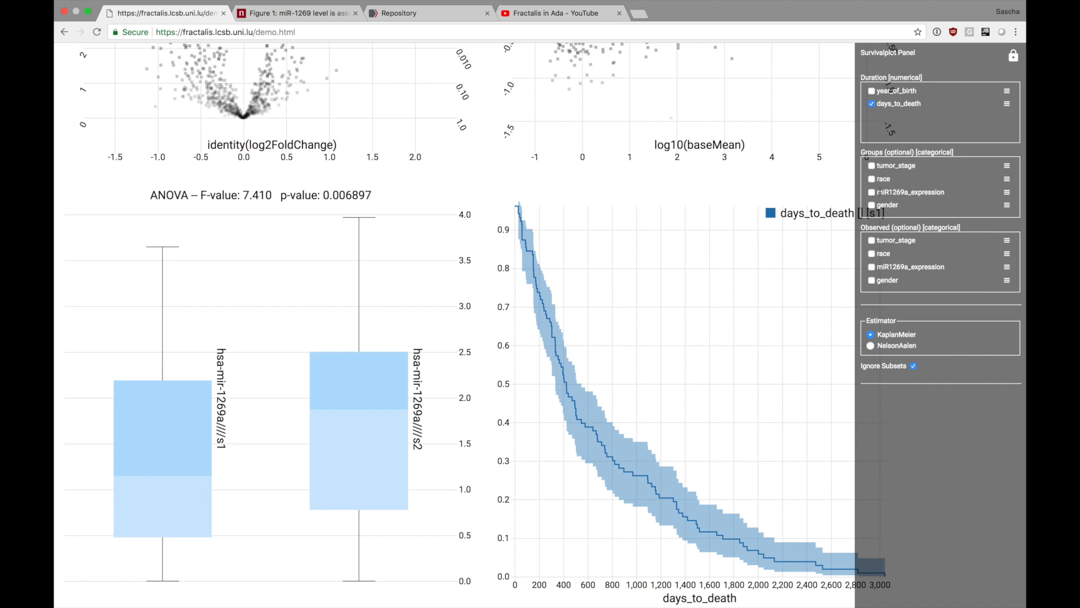
double_click(912, 192)
click(937, 193)
Highlight the high and low expression group sizes in the caption of the paper's Figure 1e and return to the Fractalis demo.
click(309, 17)
scroll(540, 492, down, 3)
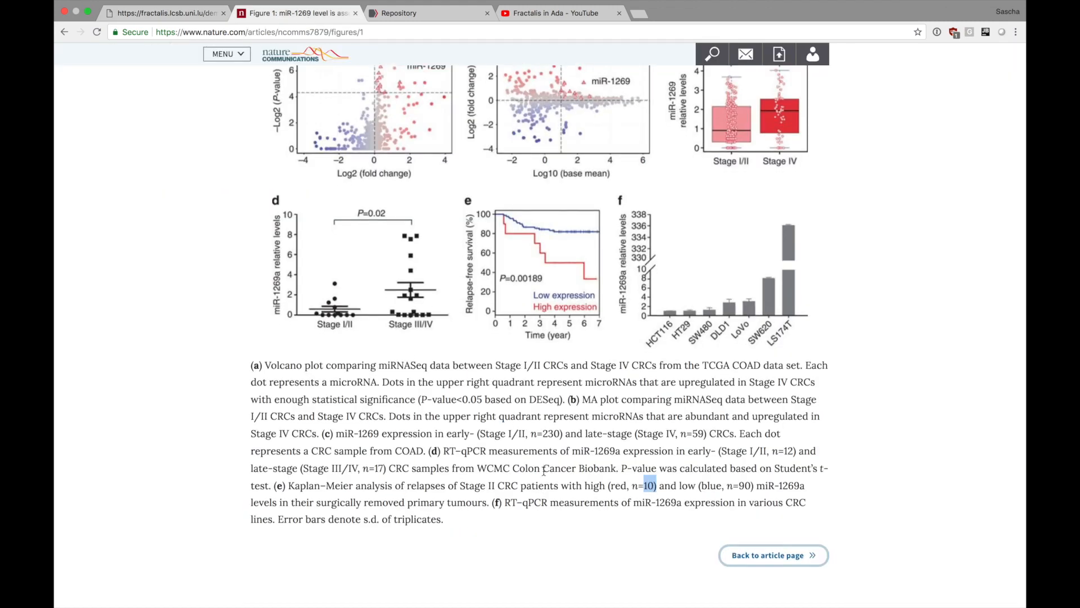
scroll(519, 341, up, 5)
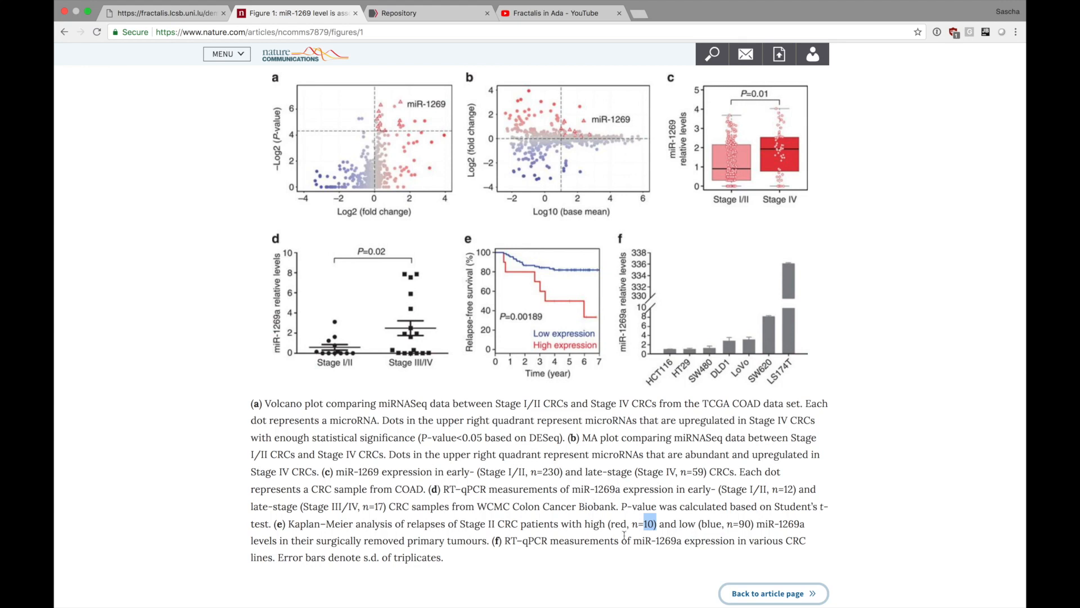
click(596, 522)
drag(611, 523, 749, 522)
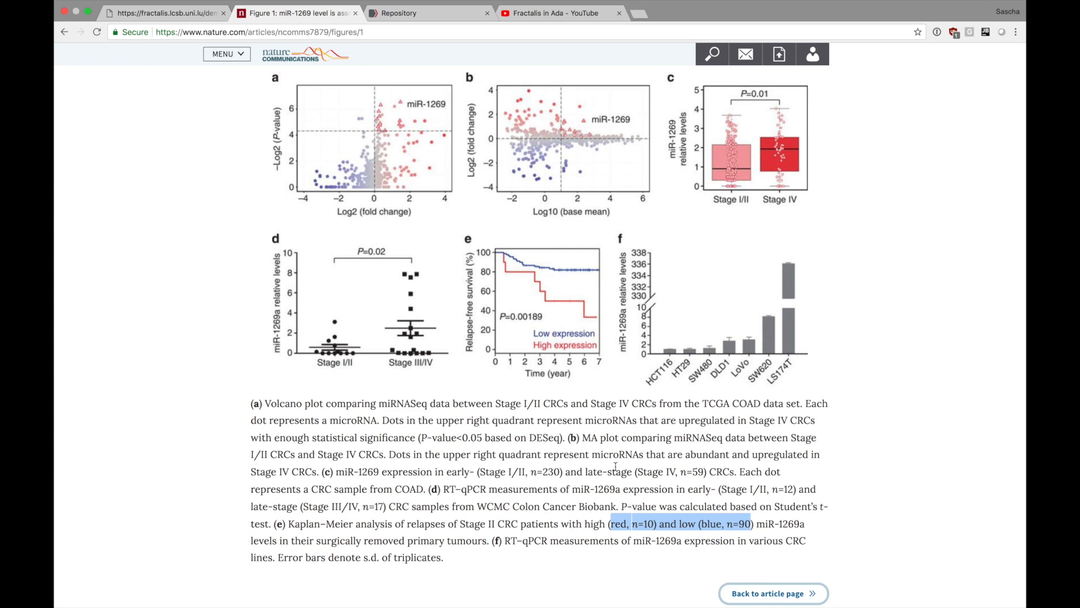
click(176, 15)
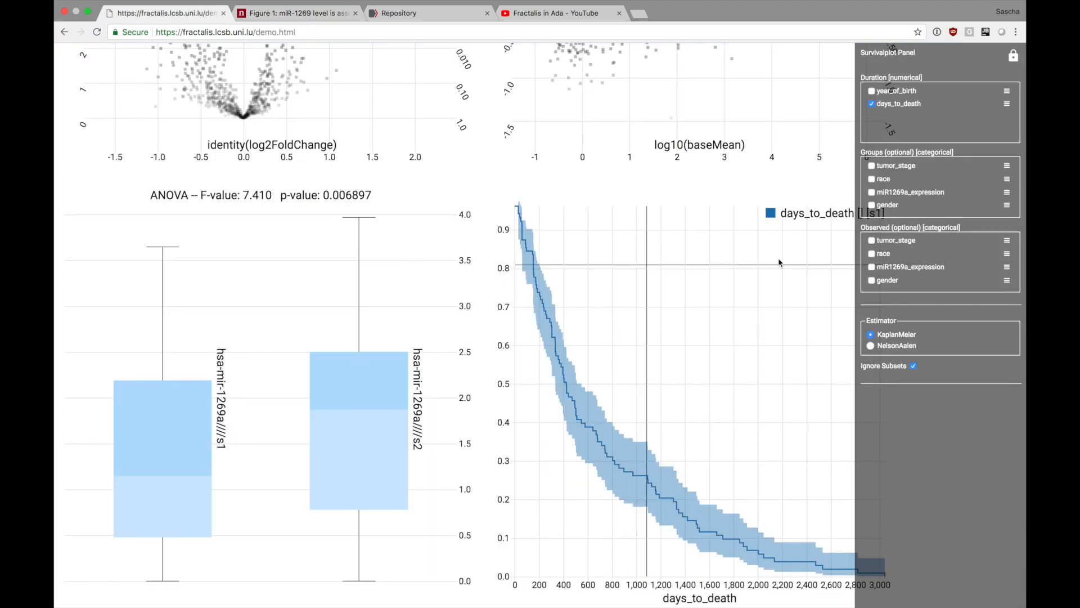
Group the survival curves by miR1269a_expression and unpin the control panel.
click(872, 192)
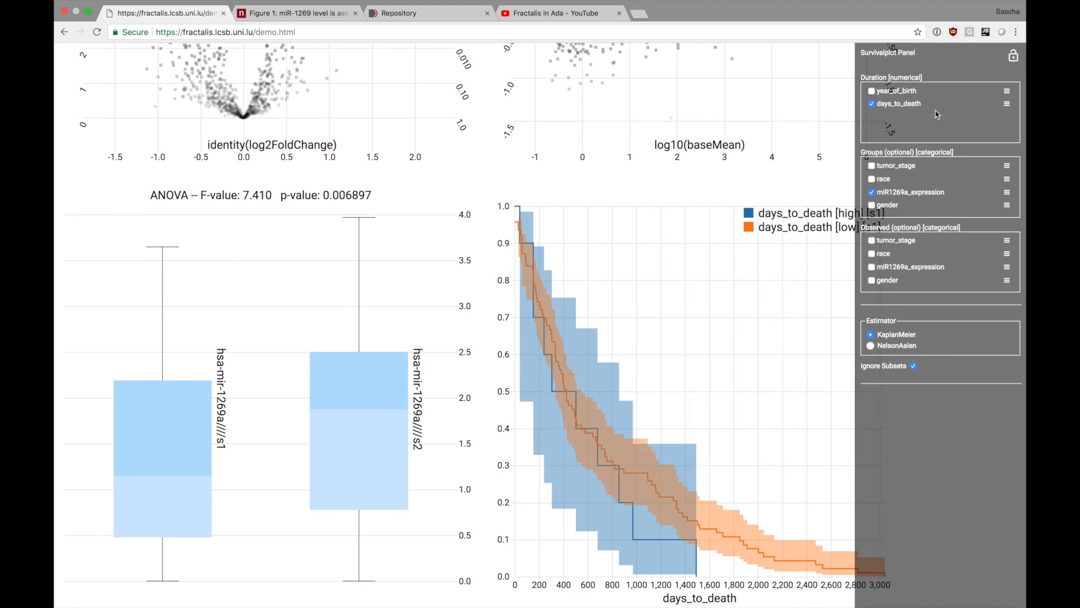
click(1013, 55)
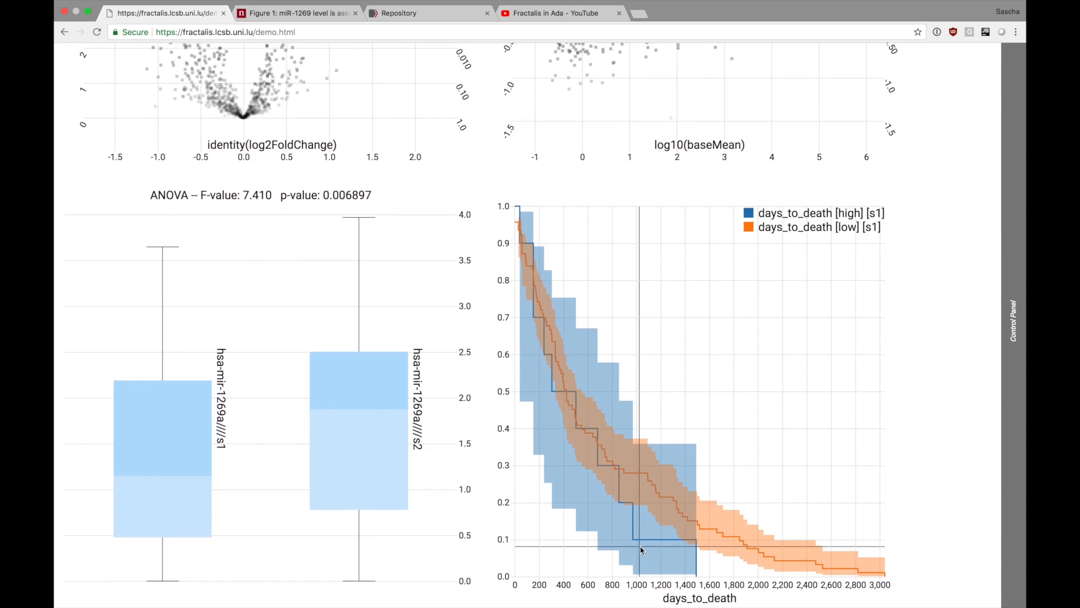
Compare the grouped survival curves with the paper's Figure 1e and its caption's group sizes, ending on the Fractalis demo.
click(273, 13)
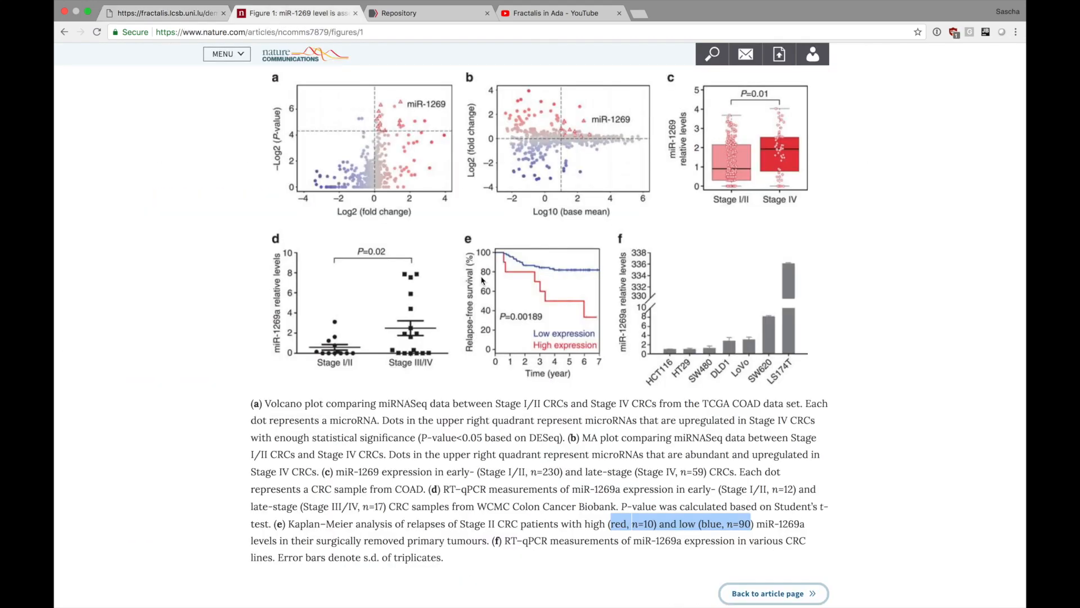
click(616, 526)
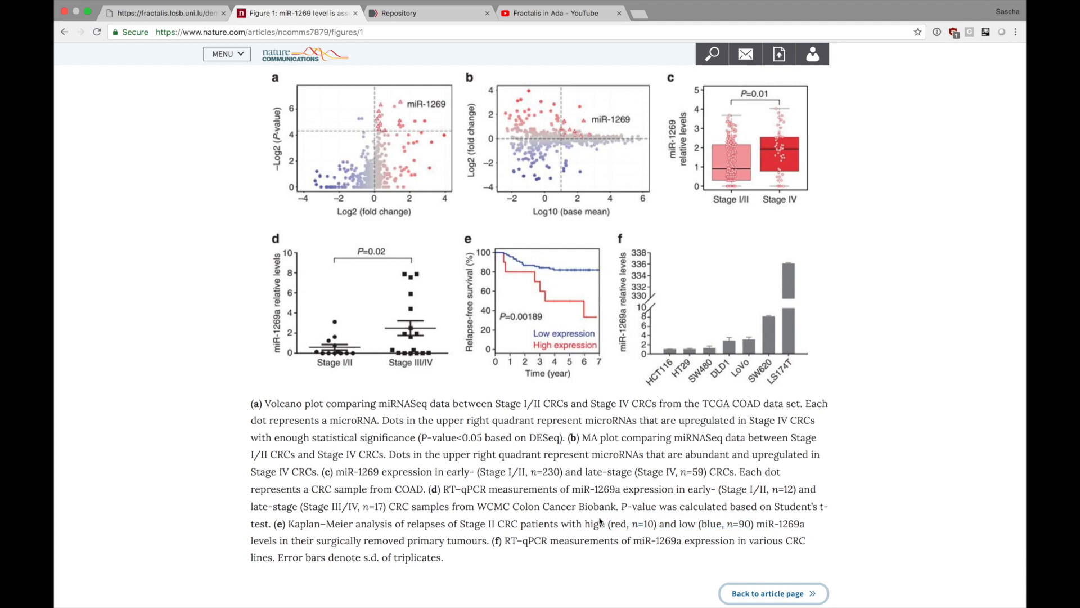
drag(604, 523, 751, 523)
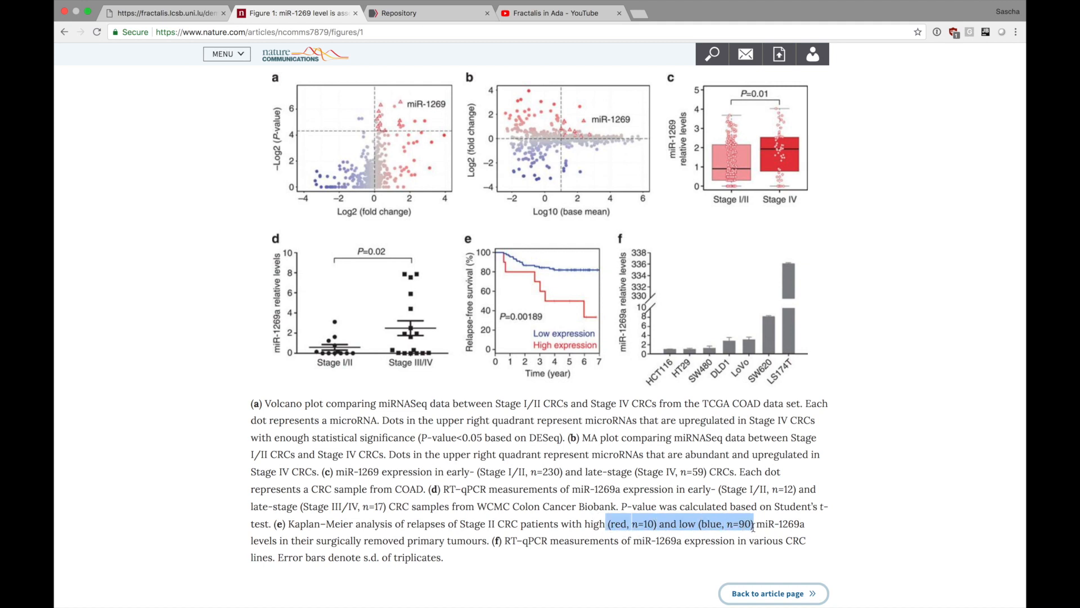
click(751, 522)
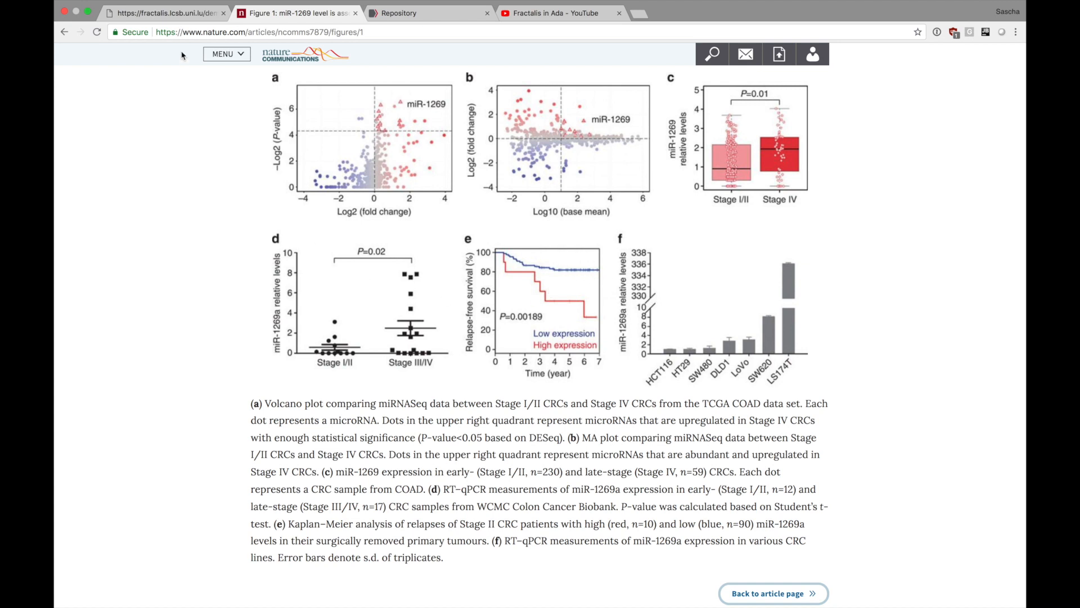
click(180, 12)
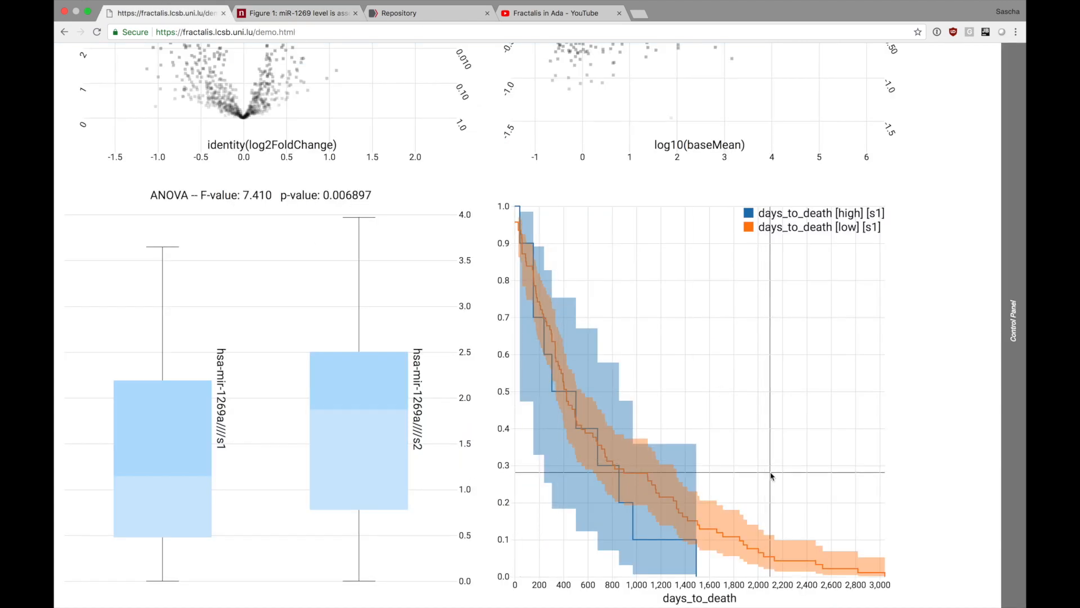
click(299, 17)
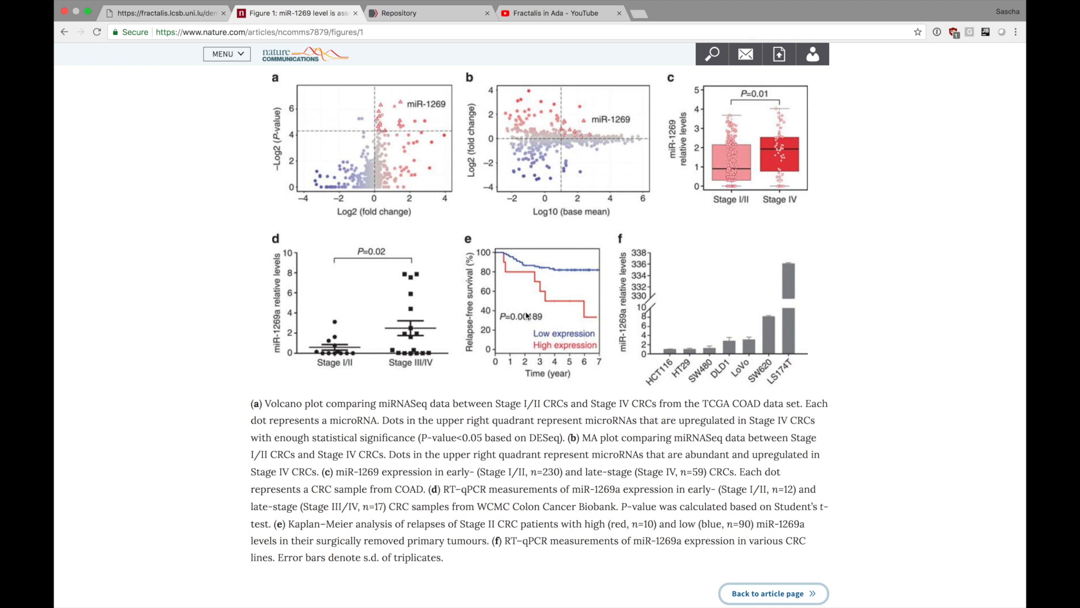
mouse_move(282, 3)
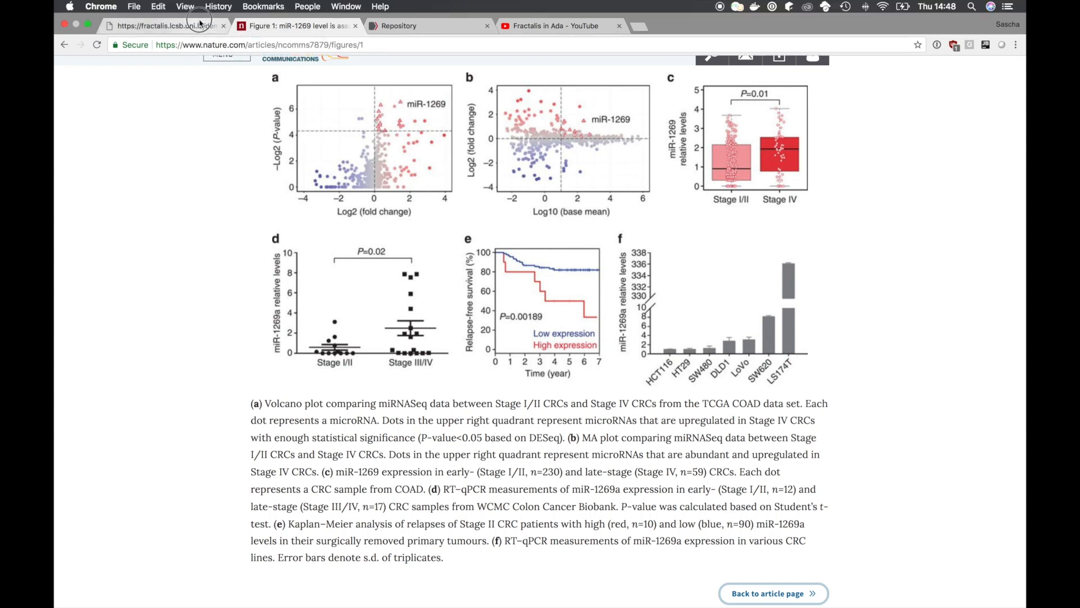
click(200, 24)
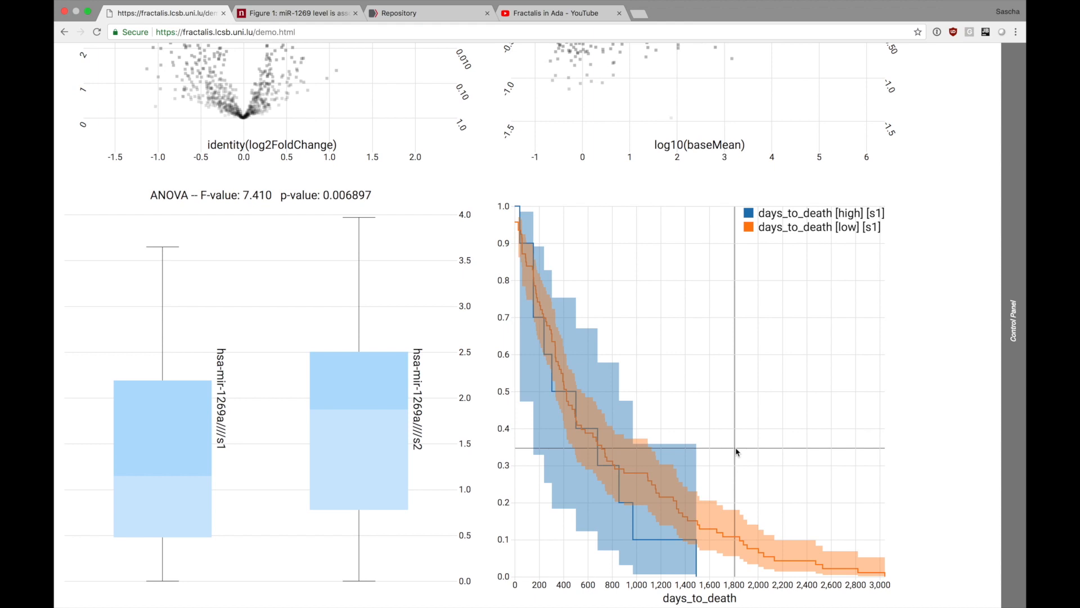
Pin the survival plot's control panel open and look back over the volcano and MA plots.
mouse_move(972, 113)
click(1012, 57)
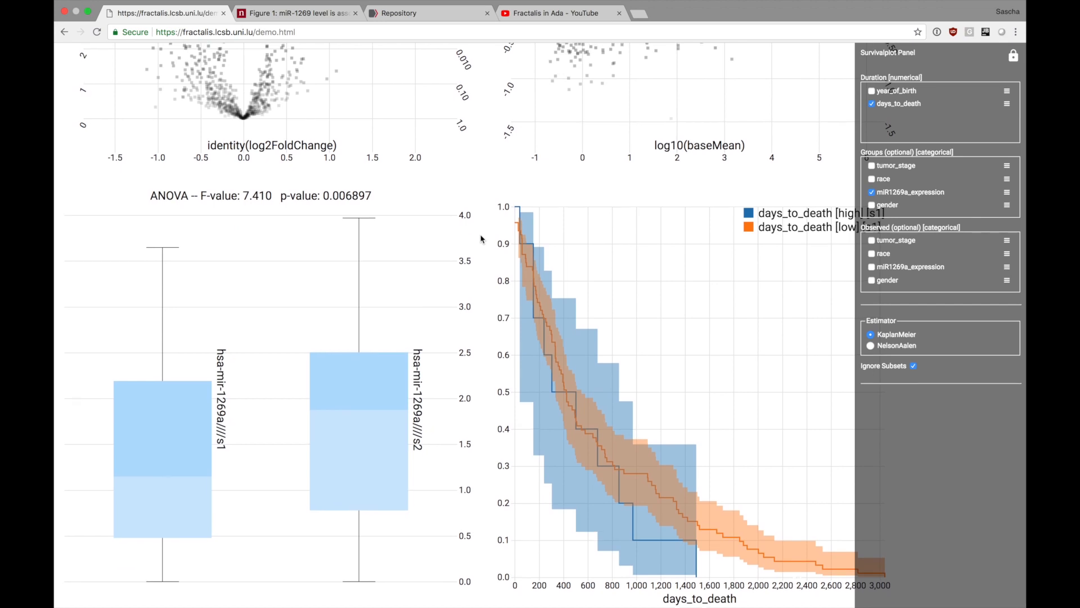
scroll(481, 239, up, 5)
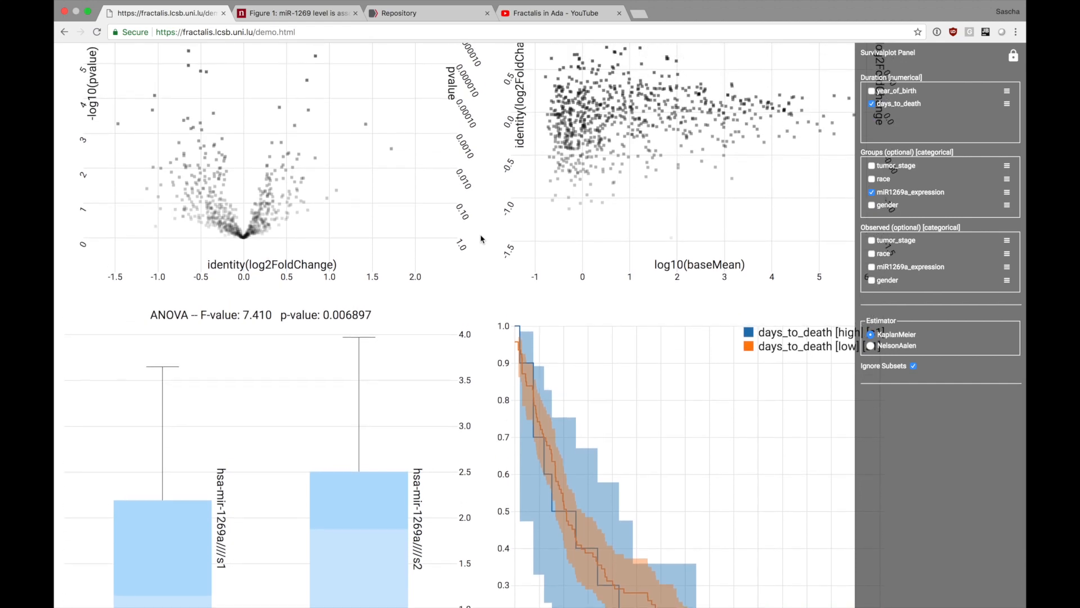
scroll(481, 240, up, 1)
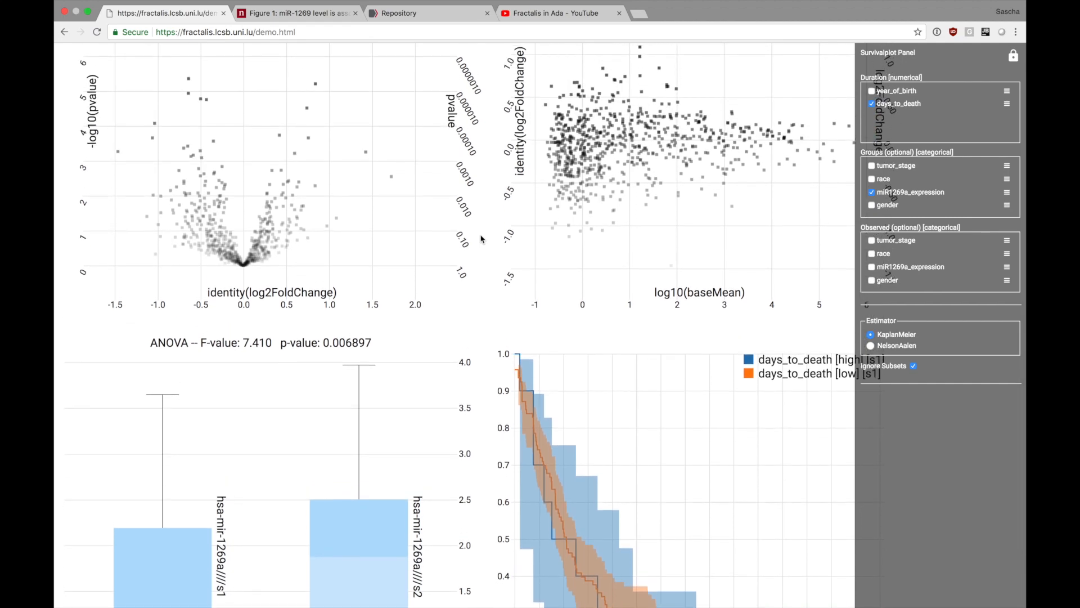
scroll(481, 239, up, 2)
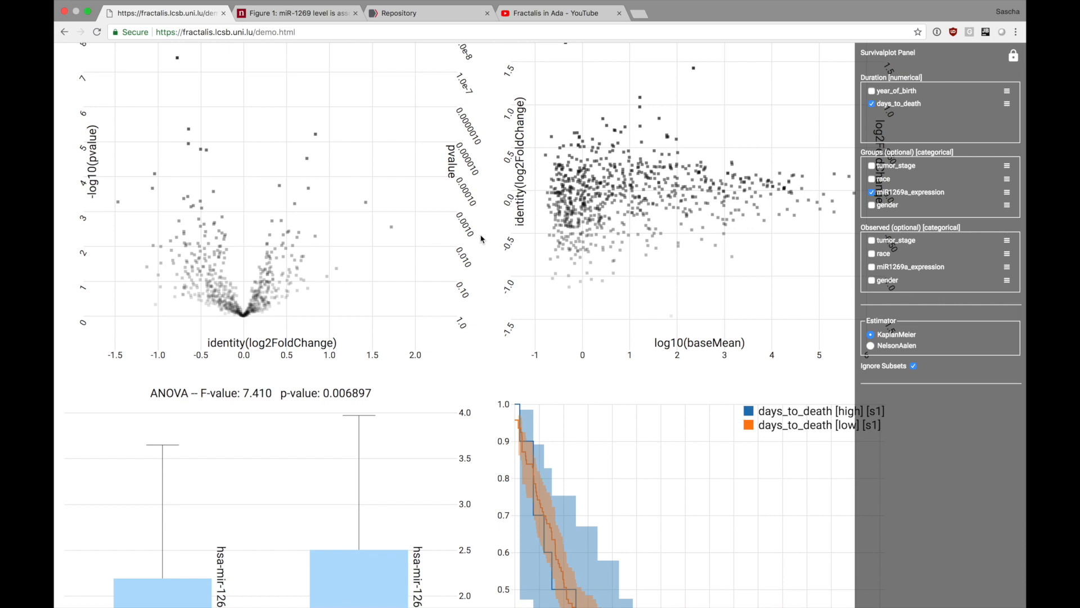
Try the NelsonAalen estimator on the survival plot and switch back to KaplanMeier.
scroll(499, 308, down, 7)
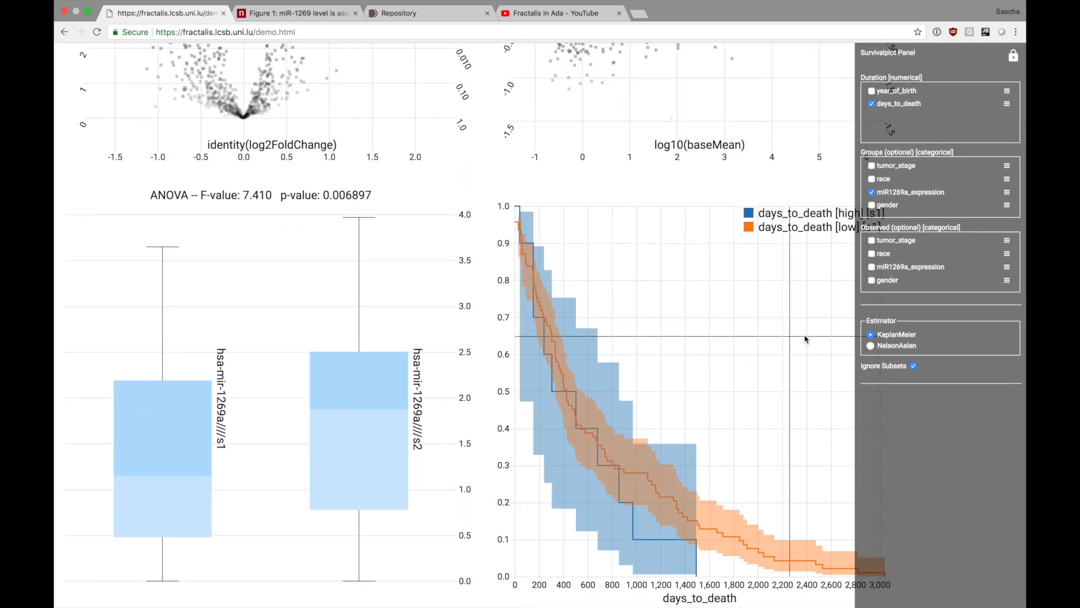
click(871, 346)
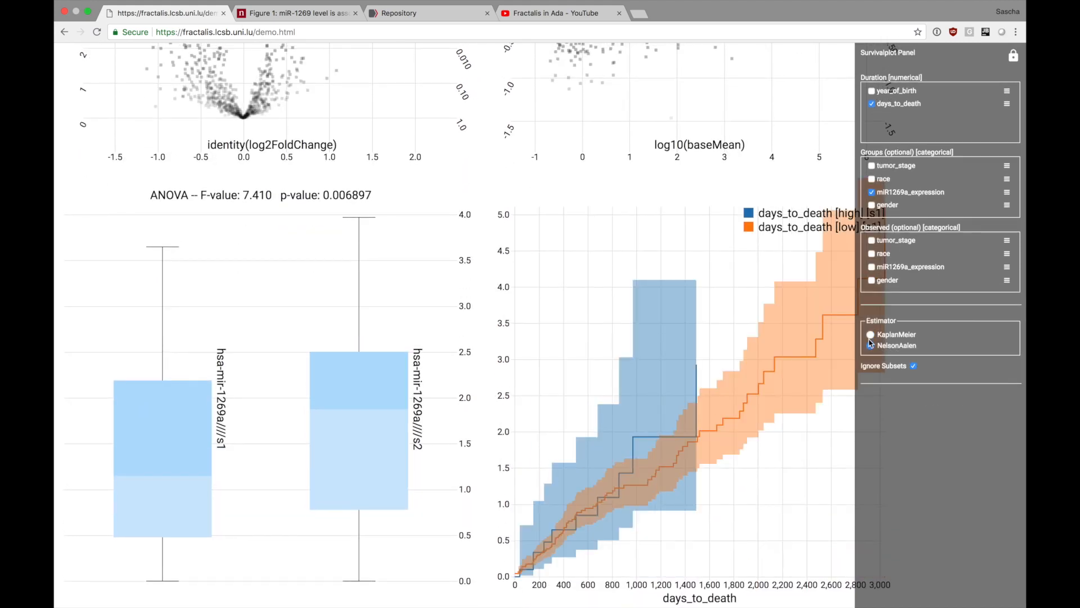
click(871, 334)
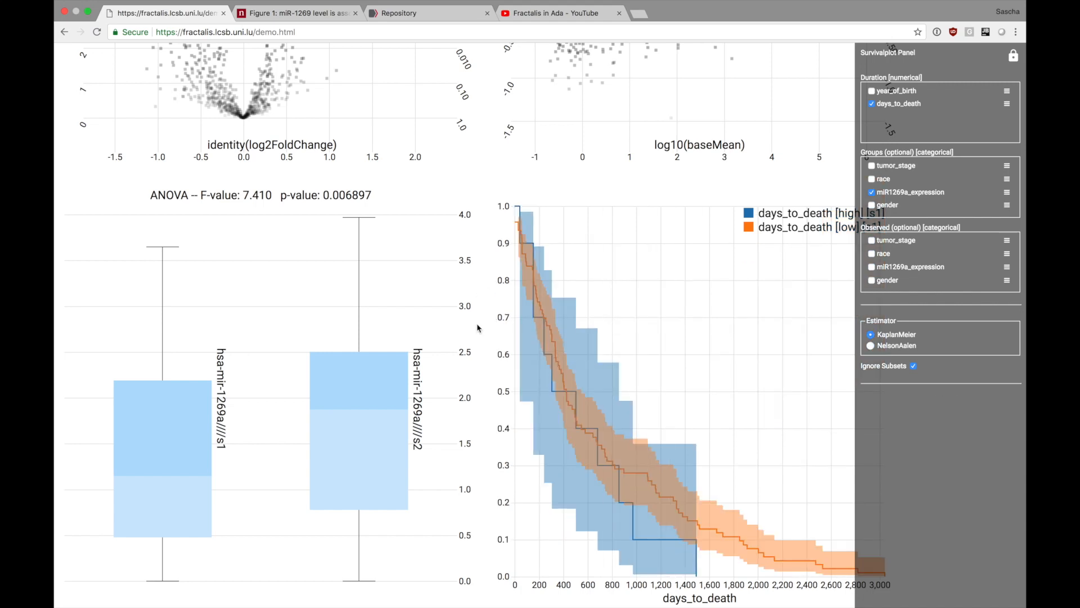
Review the finished volcano, MA, box and survival plots together on the demo page.
scroll(487, 289, up, 3)
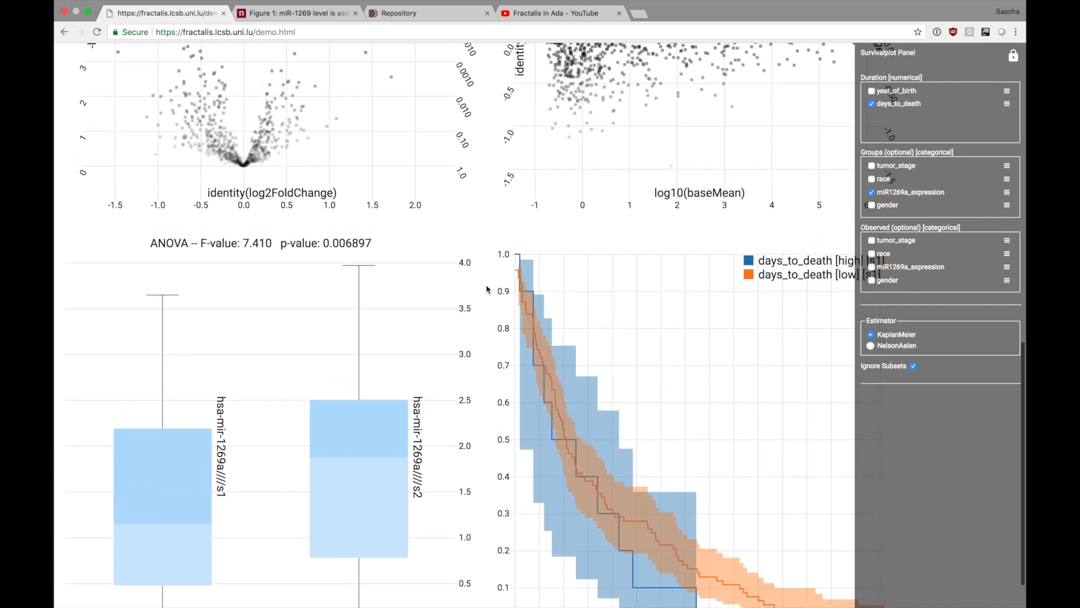
scroll(487, 289, up, 6)
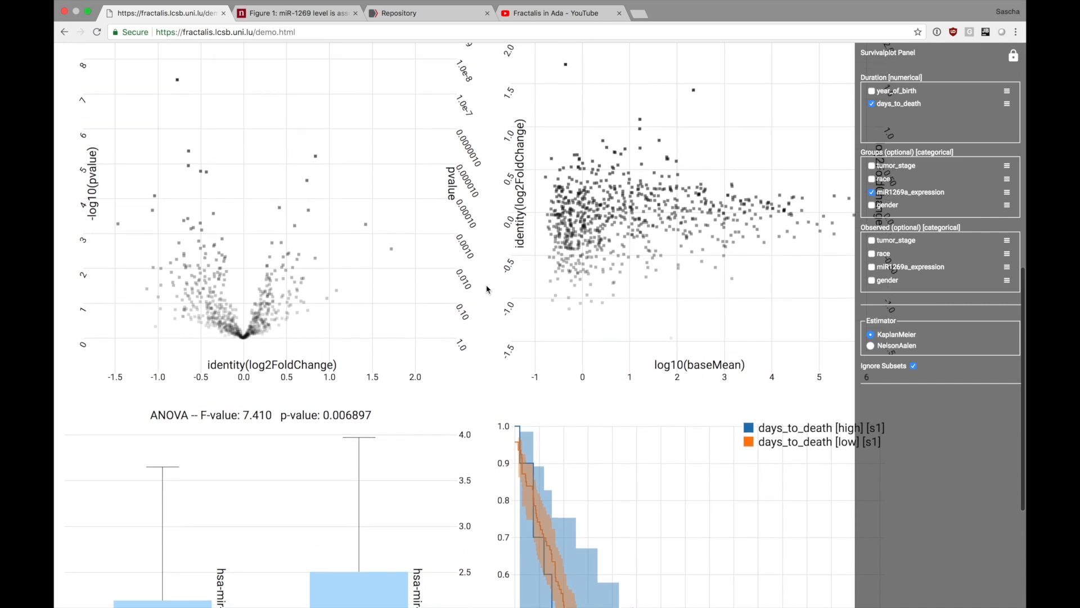
scroll(487, 289, up, 3)
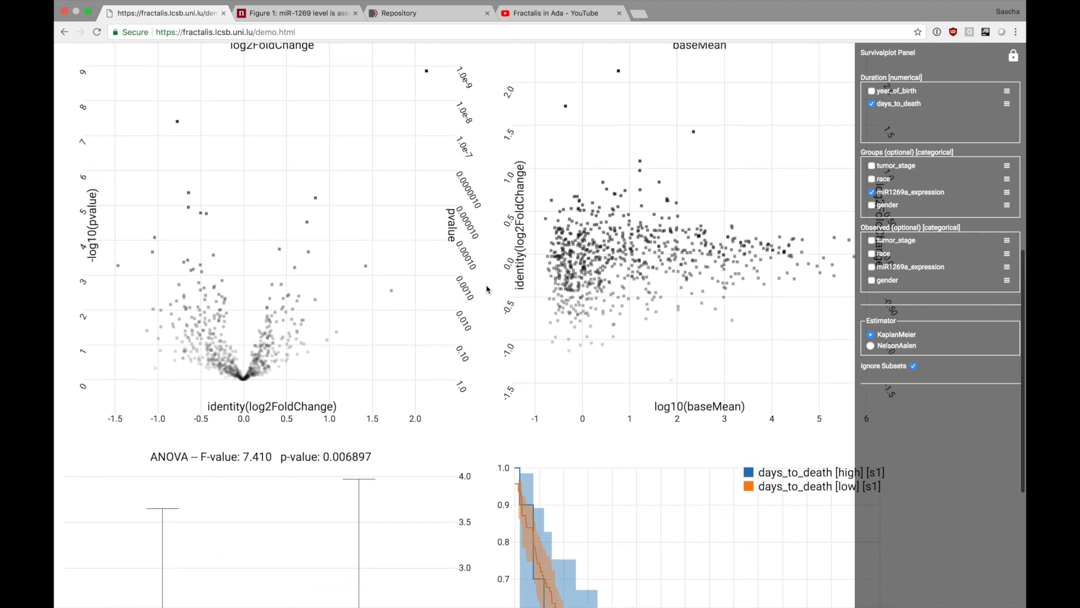
scroll(487, 290, up, 1)
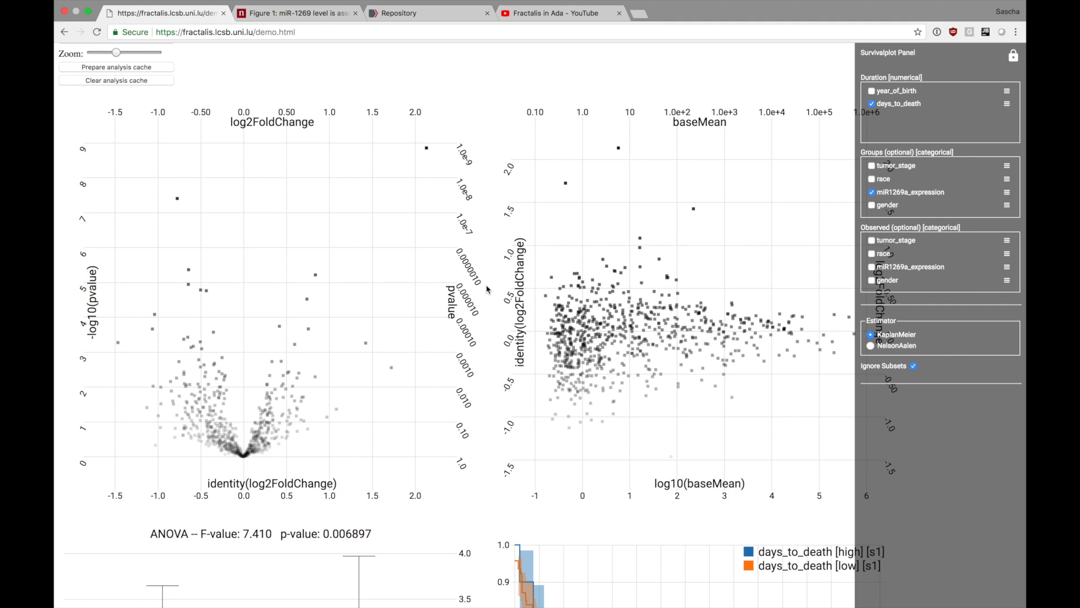
scroll(487, 289, down, 10)
scroll(487, 289, up, 1)
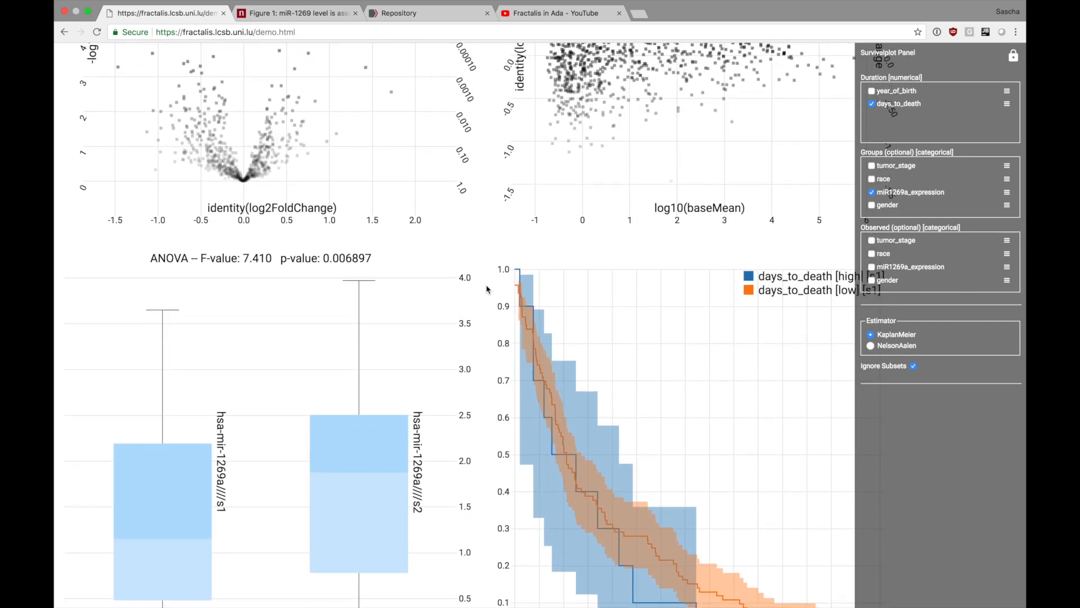
Return to the introduction of the Fractalis demo page and highlight its web address, fractalis.lcsb.uni.lu/demo.html.
scroll(487, 290, down, 2)
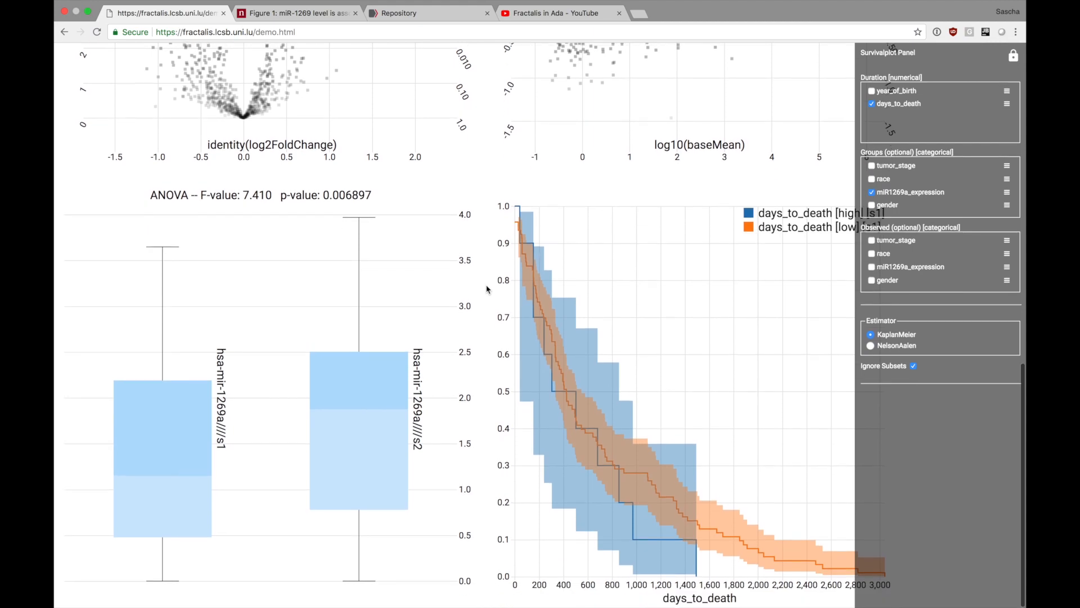
scroll(487, 289, up, 18)
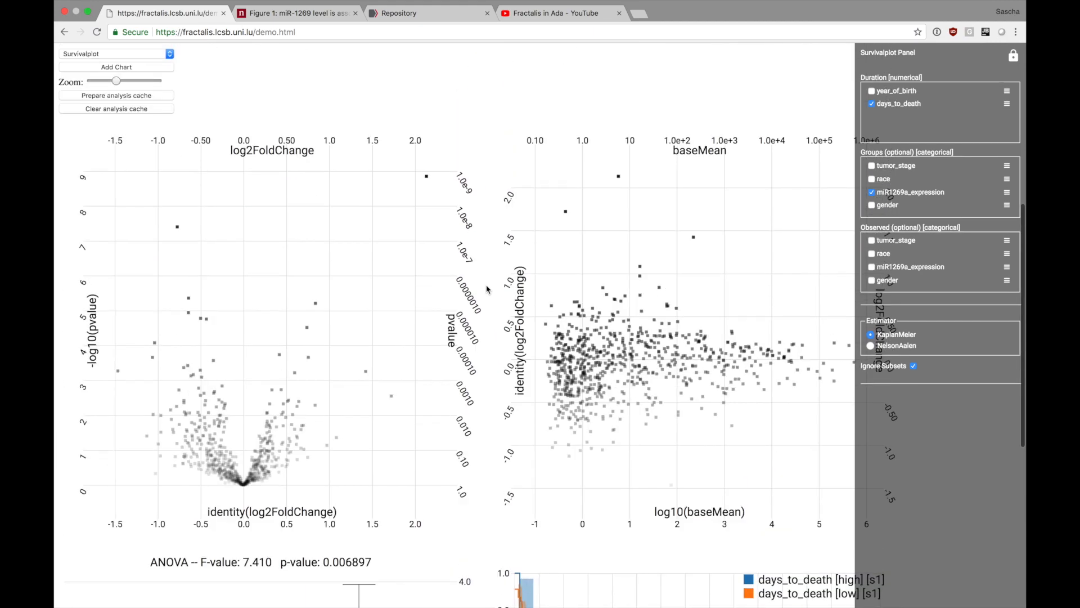
scroll(487, 289, up, 6)
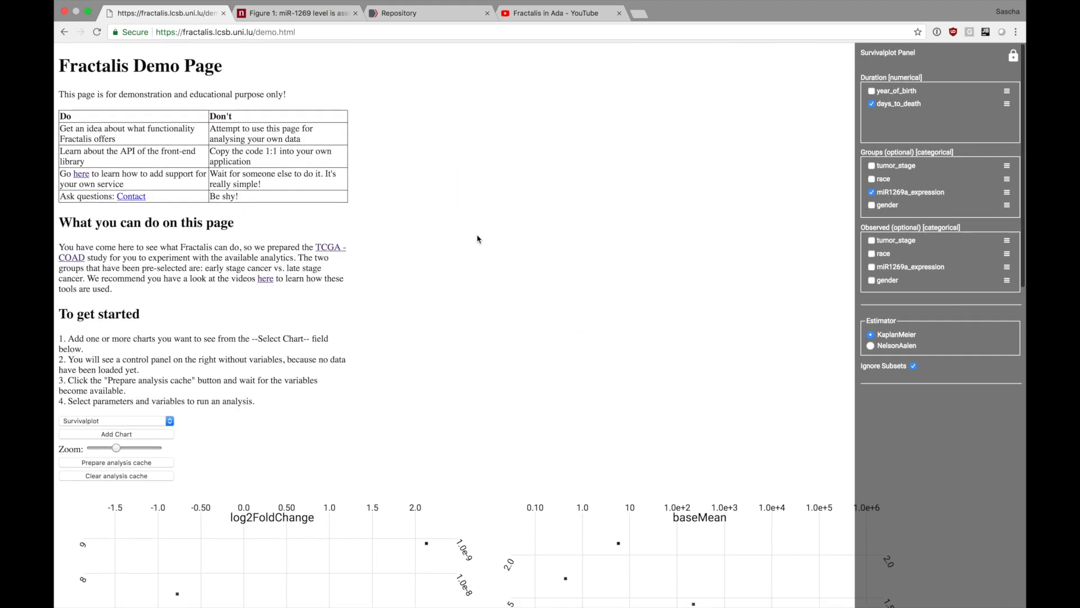
drag(304, 33, 190, 32)
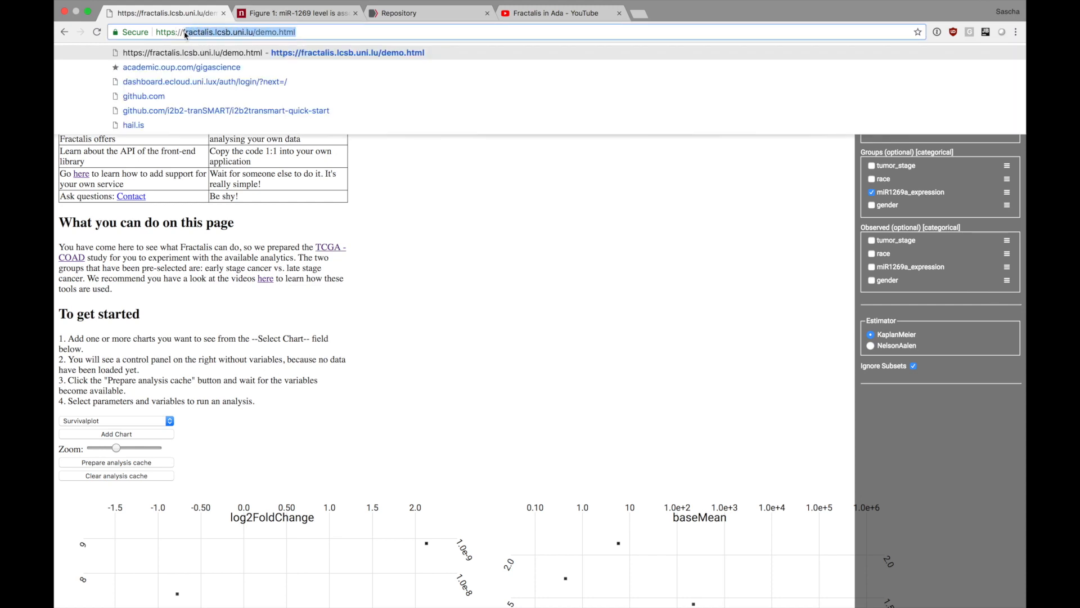
click(196, 32)
drag(327, 30, 187, 29)
click(188, 34)
click(465, 316)
Look through the demo page again, from the getting-started instructions to the ANOVA box plot and the grouped survival curves.
scroll(466, 317, down, 5)
scroll(467, 321, down, 10)
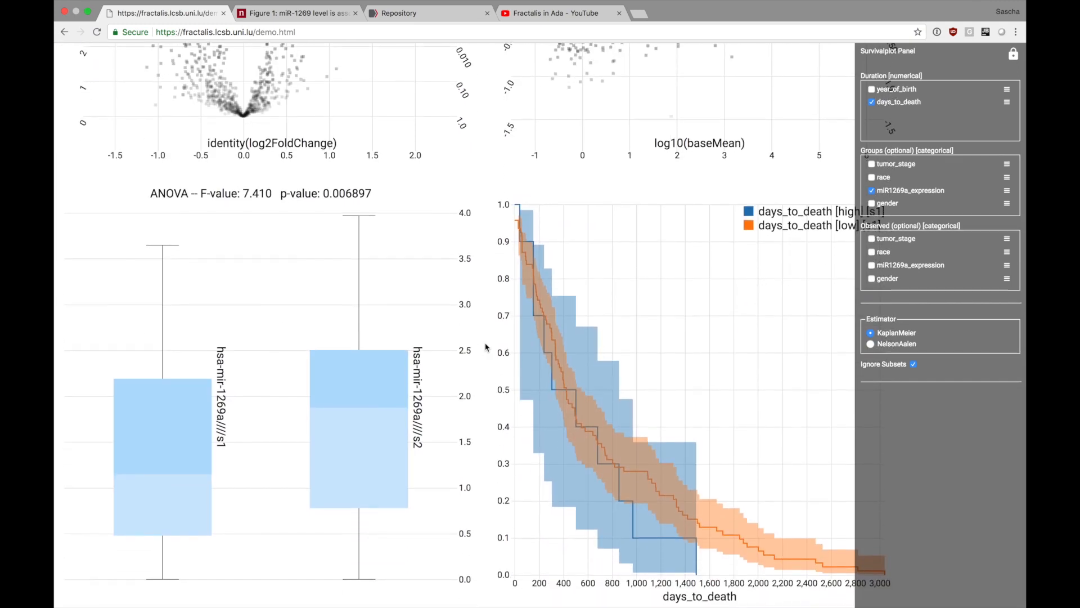
scroll(487, 347, up, 2)
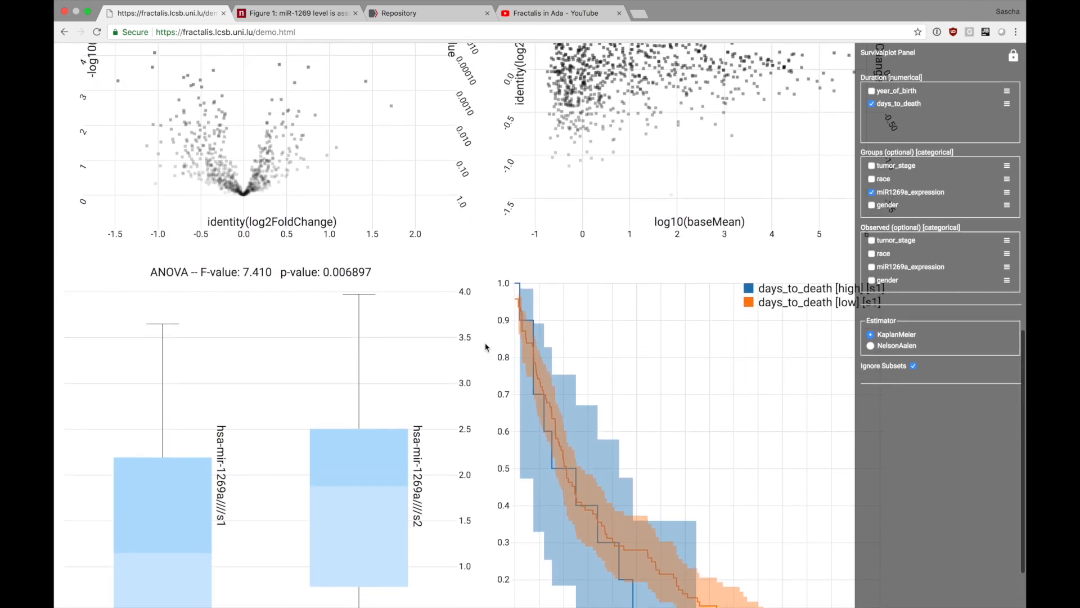
scroll(487, 347, up, 5)
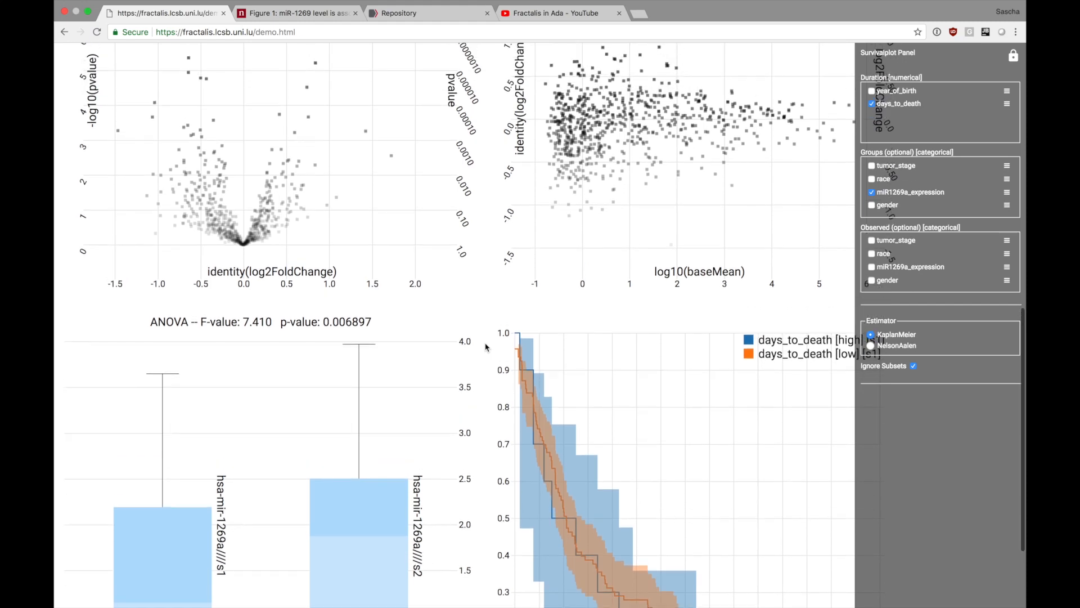
scroll(487, 347, up, 10)
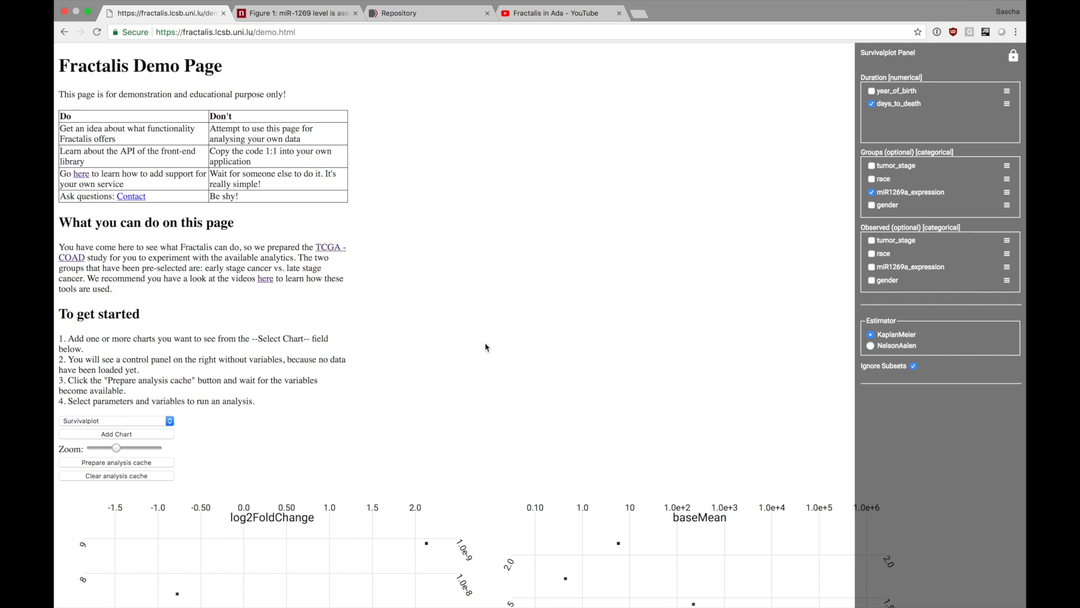
scroll(487, 347, down, 15)
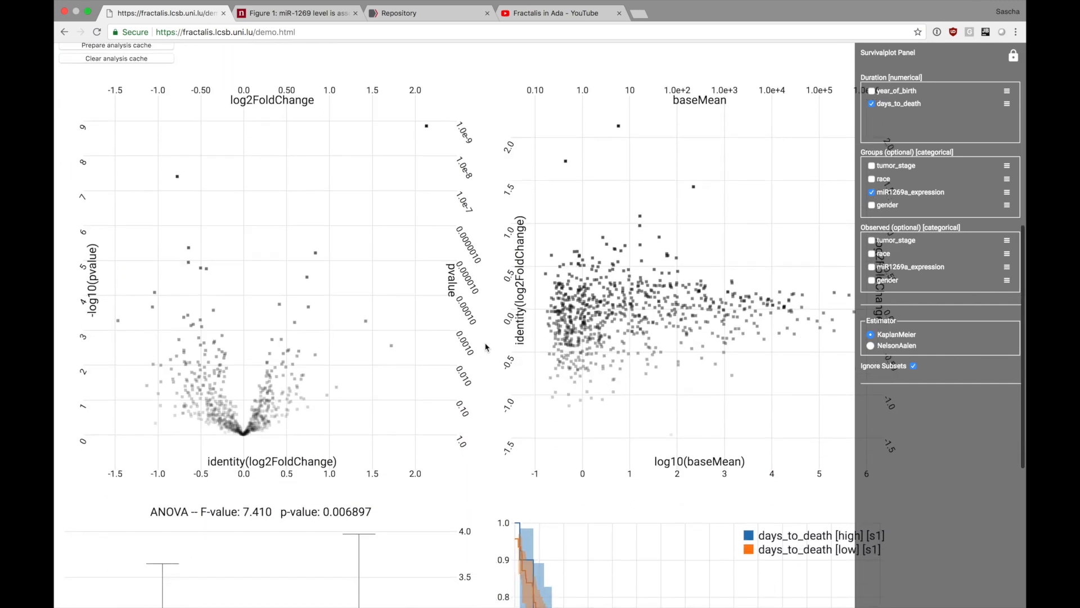
scroll(486, 347, down, 3)
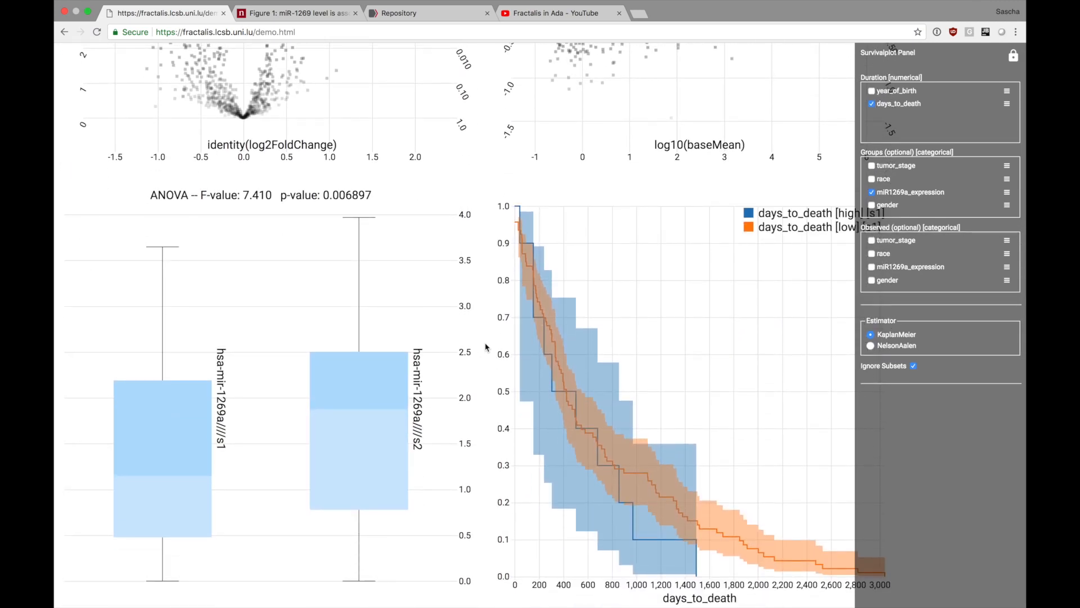
scroll(488, 292, up, 1)
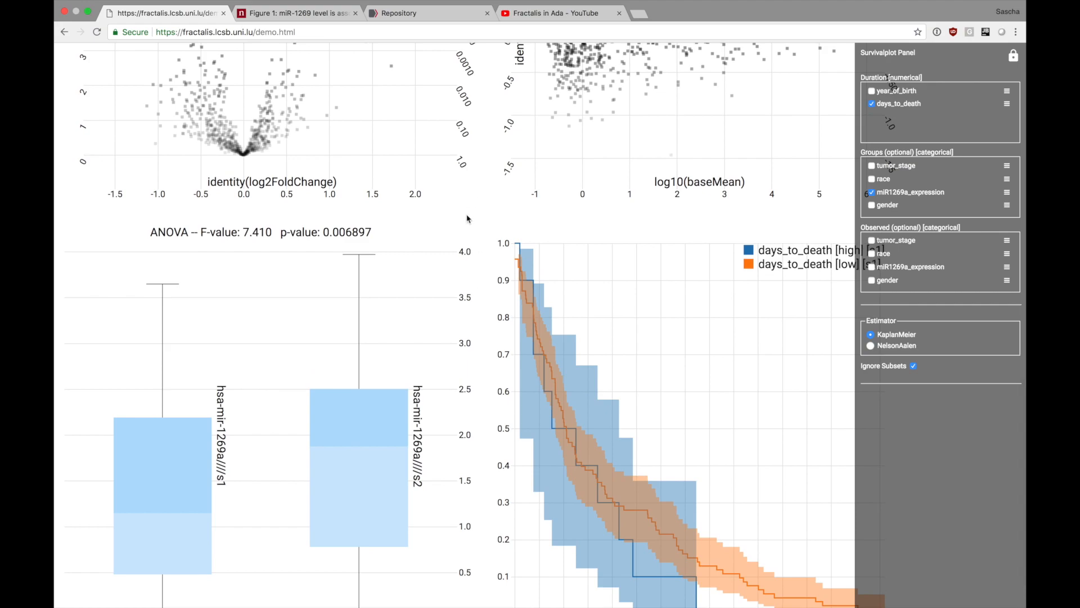